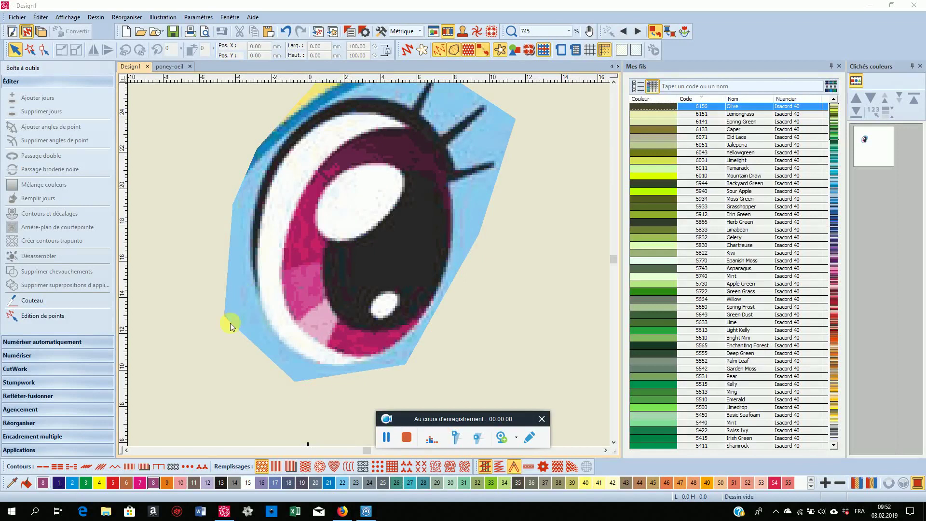
- Start digitizing the eye's magenta iris as a closed object
click(14, 355)
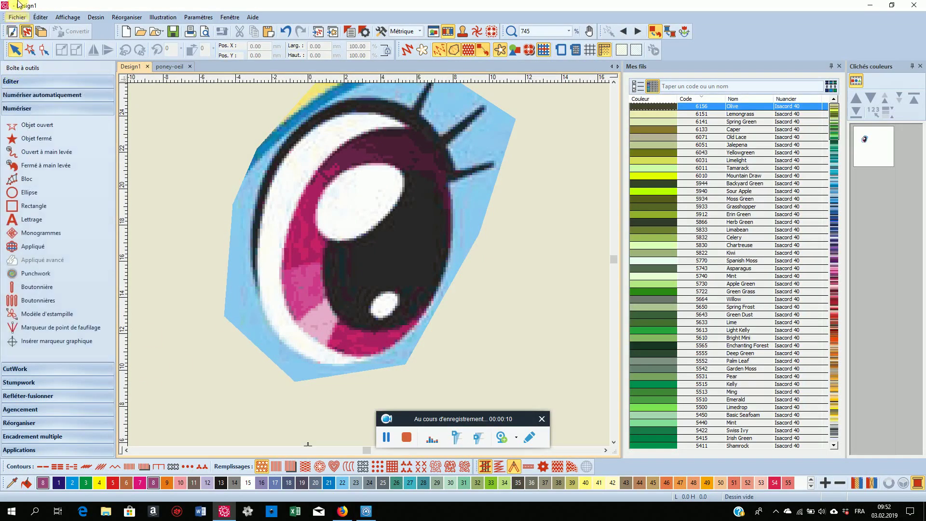
click(51, 139)
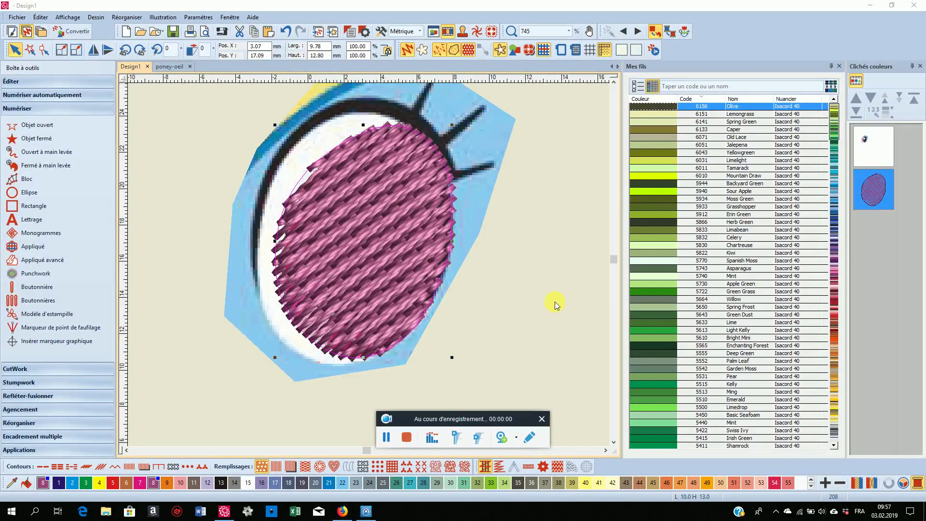
- Reshape the iris object's left and lower outline nodes inward to follow the edge of the magenta iris in the picture
click(44, 49)
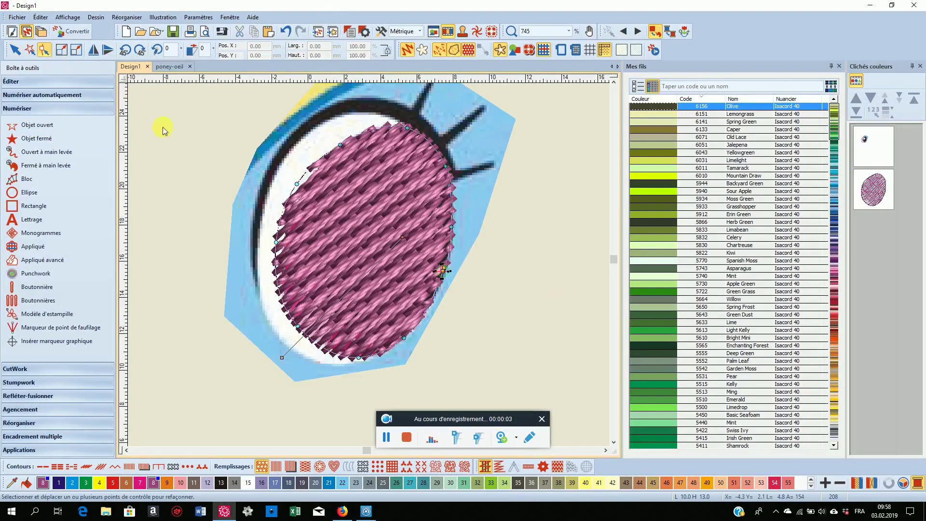
click(408, 50)
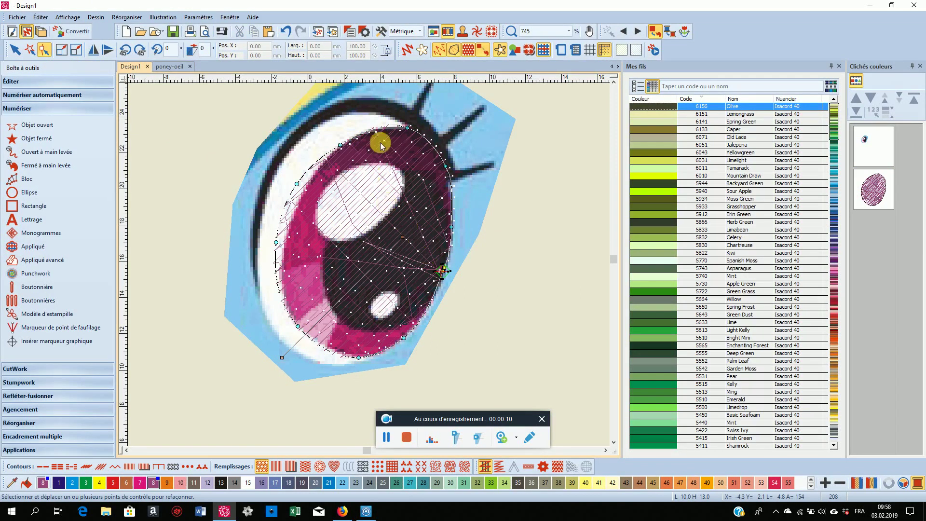
click(301, 186)
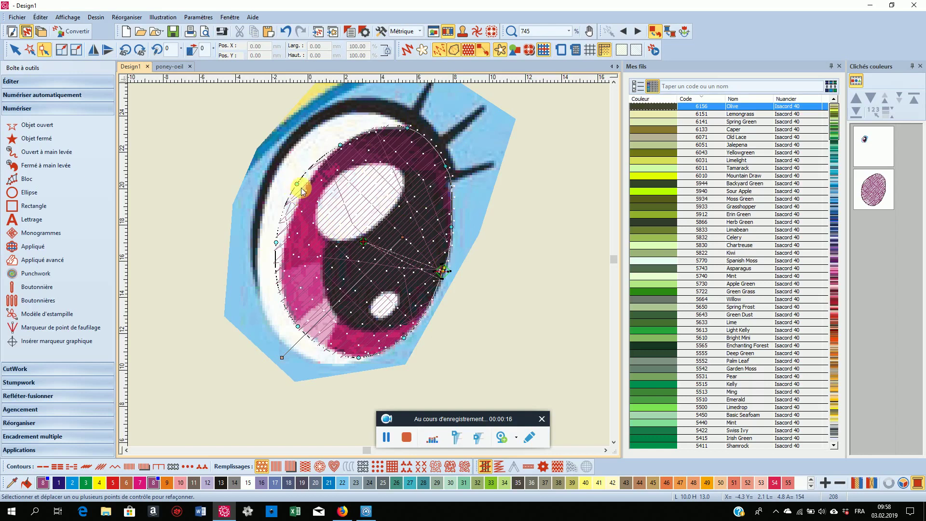
key(Delete)
click(302, 185)
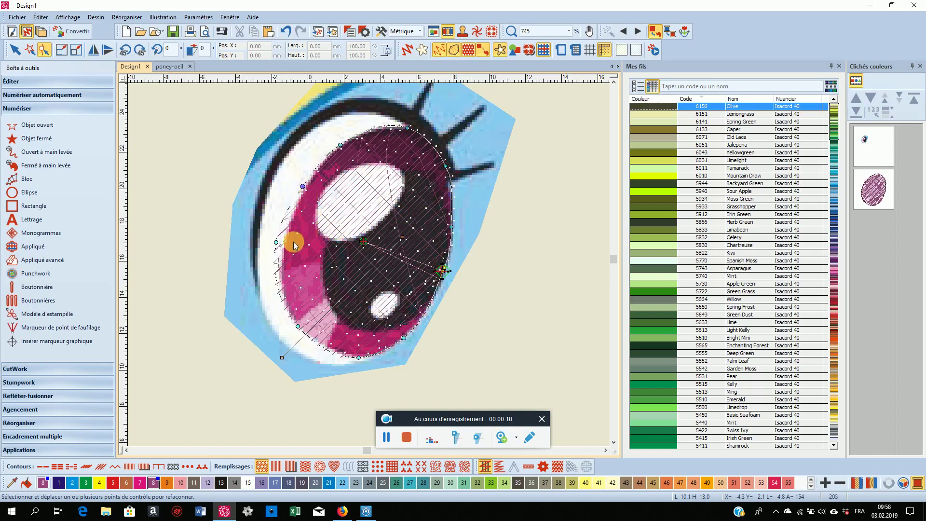
click(275, 242)
drag(282, 249, 291, 245)
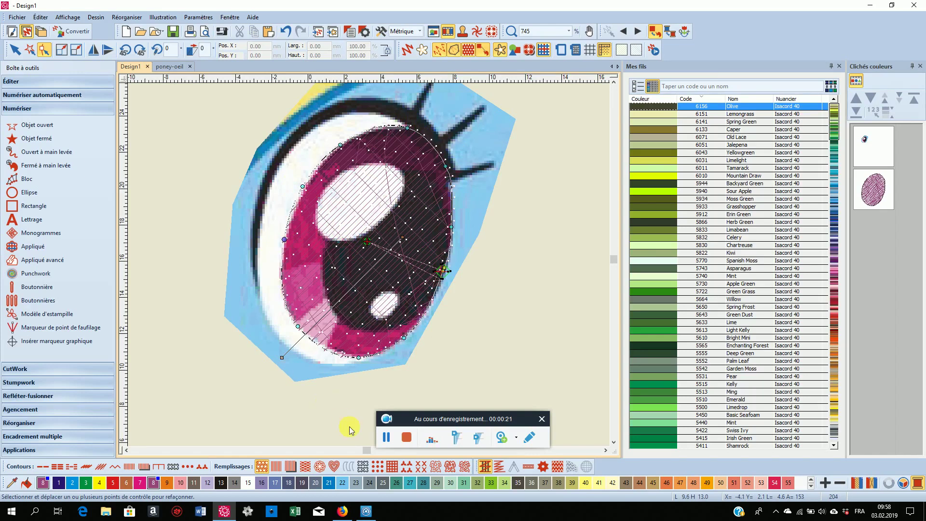
click(359, 357)
drag(364, 361, 365, 358)
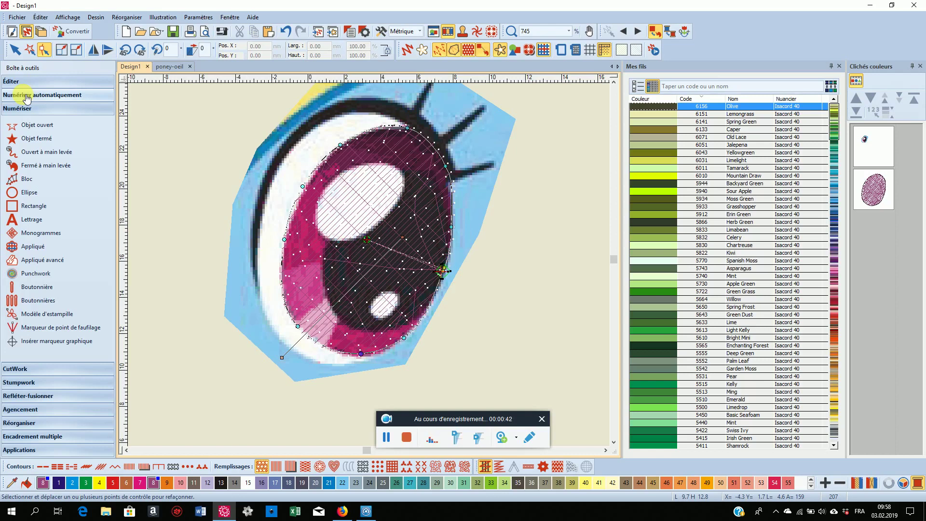
- Select the iris object, display it in realistic stitch view and apply the radial effect to its fill
click(16, 50)
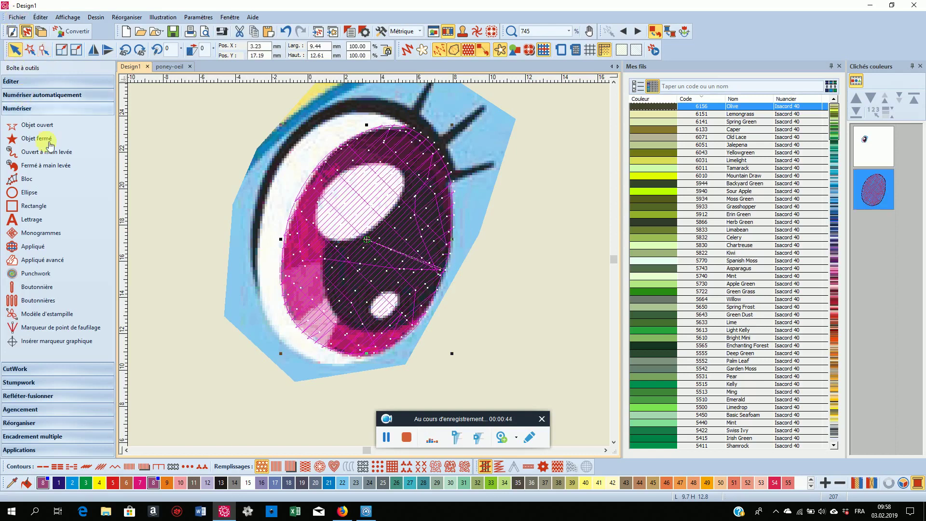
click(408, 50)
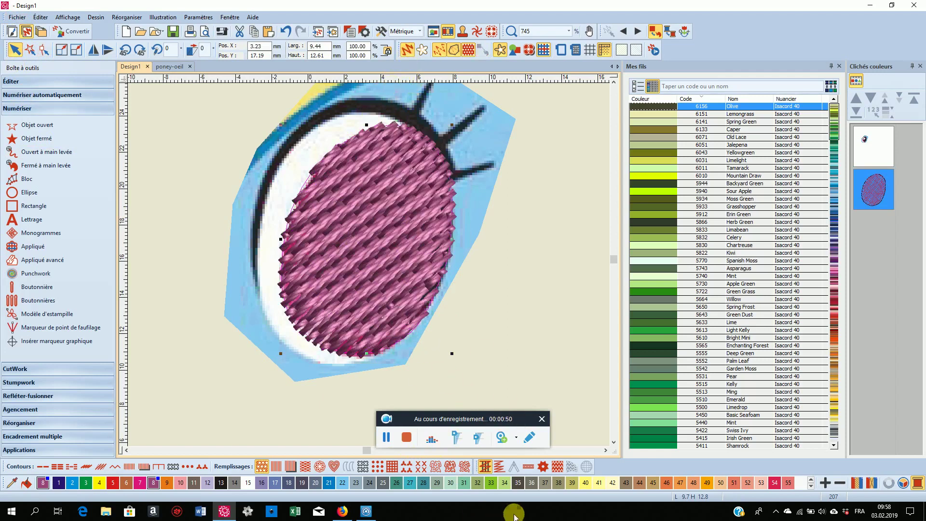
click(544, 467)
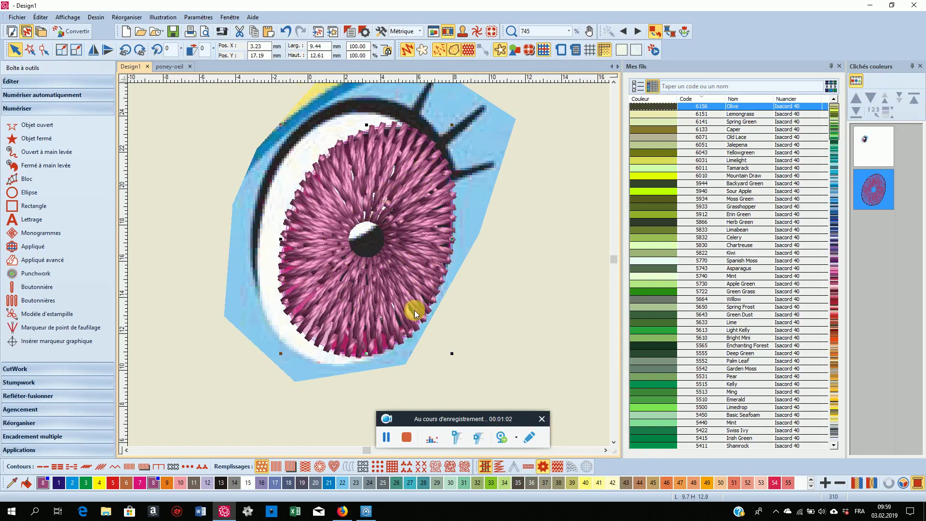
click(386, 436)
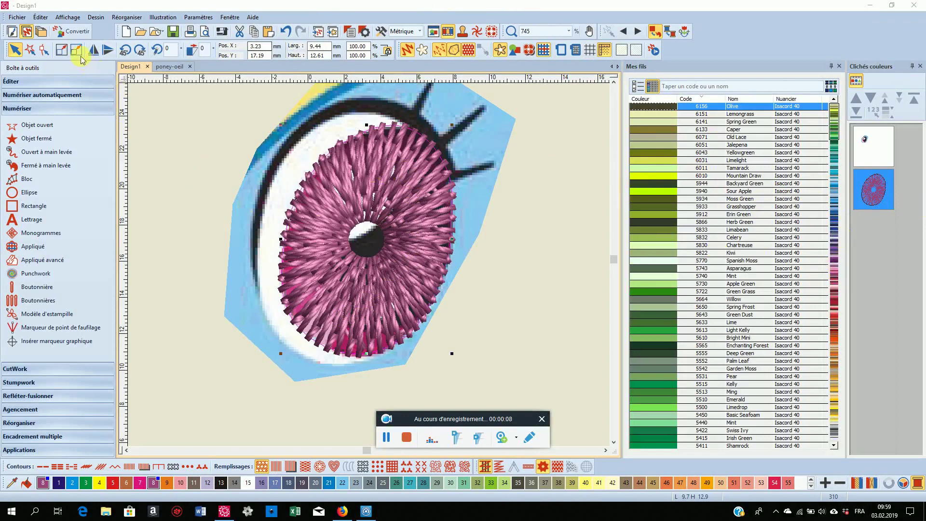
- Reshape the radial fill's central hole, enlarging it vertically and horizontally into a large oval close to the pupil's size
click(44, 50)
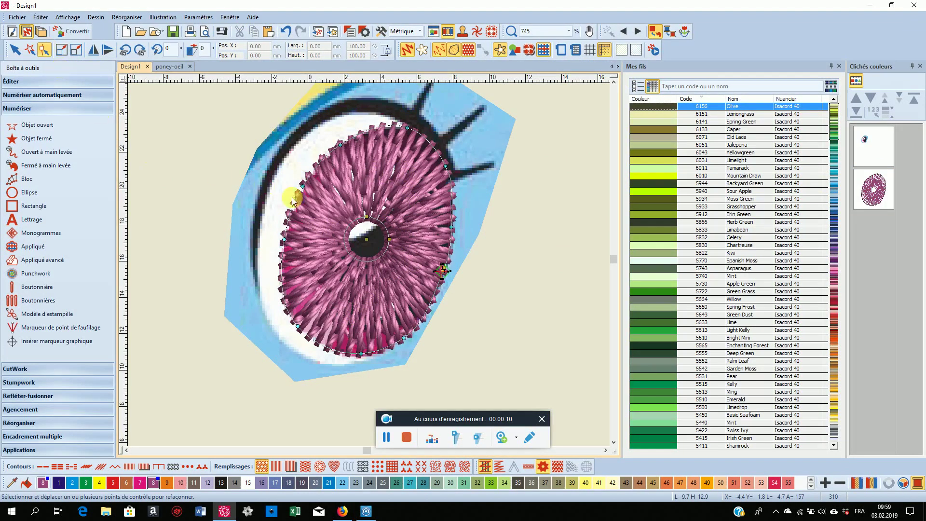
scroll(368, 238, up, 4)
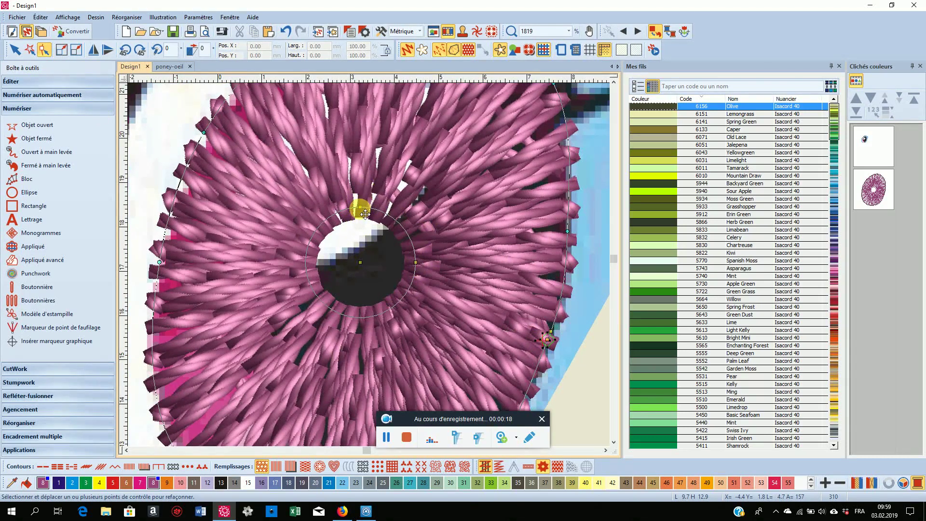
drag(361, 206, 361, 128)
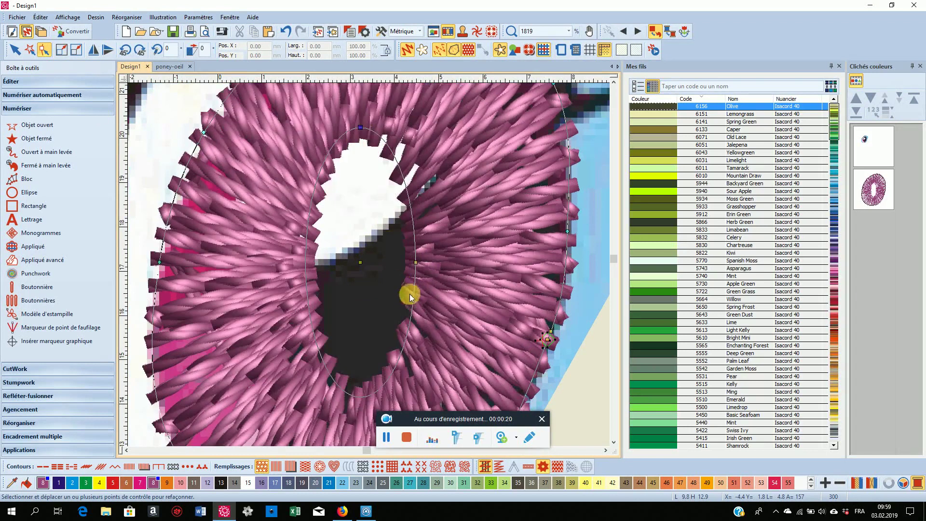
drag(418, 265, 505, 234)
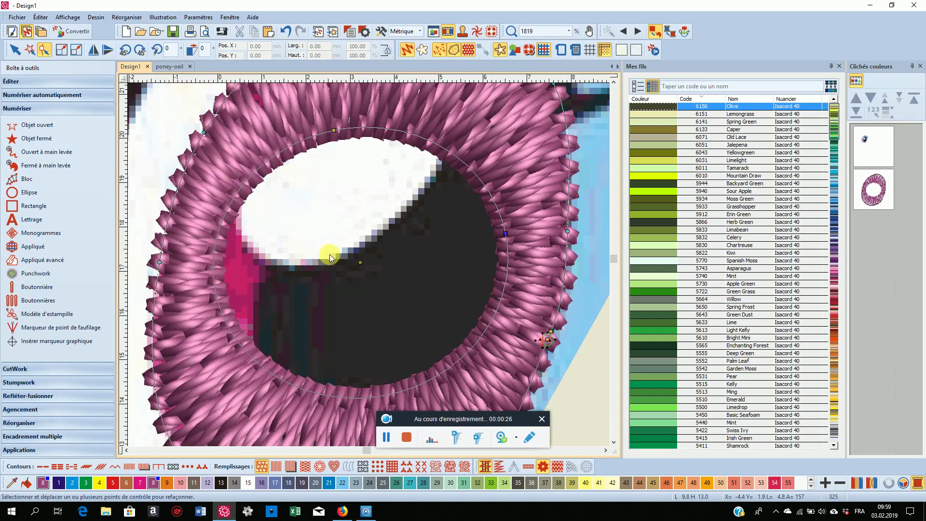
scroll(369, 268, down, 1)
scroll(369, 267, down, 4)
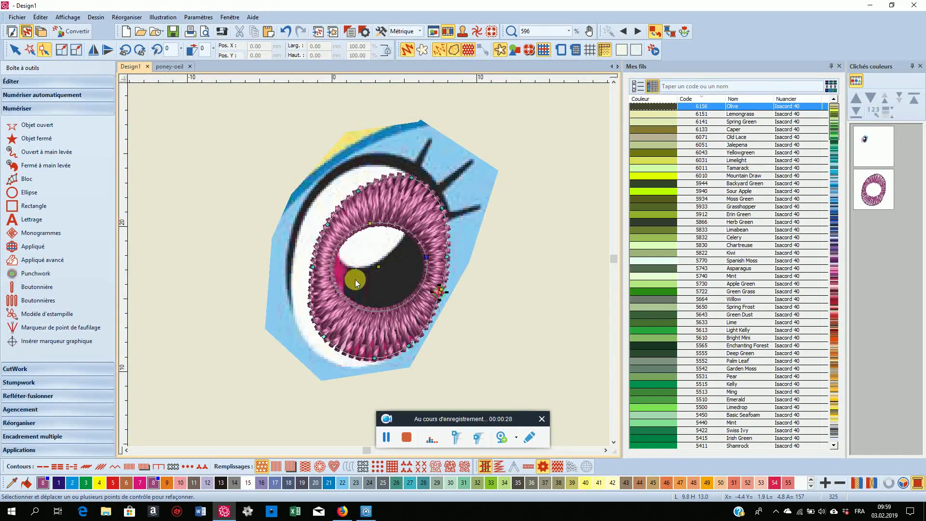
- Move the radial fill's central hole over the black pupil and adjust its height to fit the pupil
drag(377, 269, 386, 289)
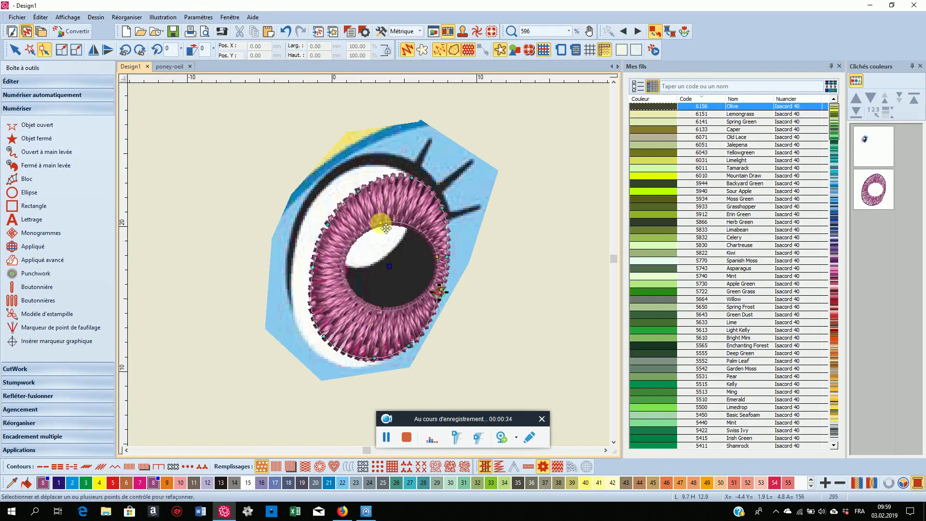
drag(386, 228, 378, 206)
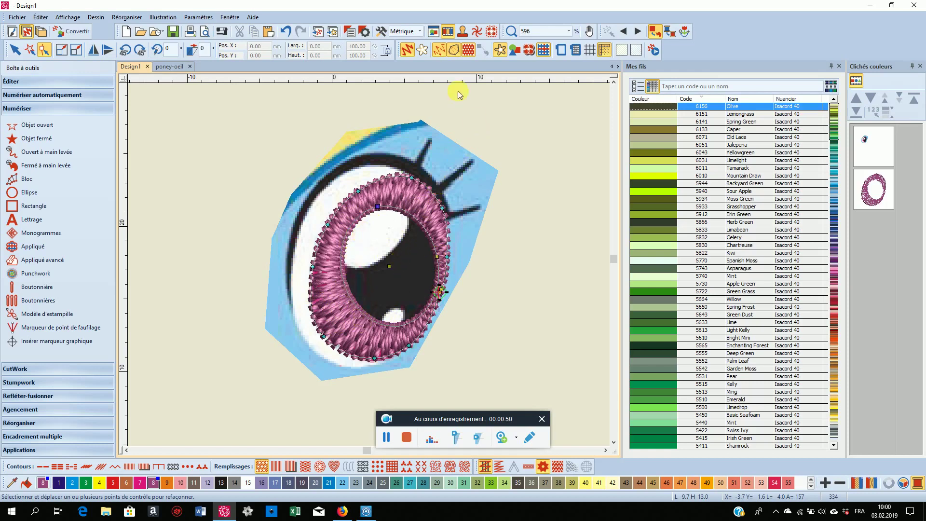
click(422, 50)
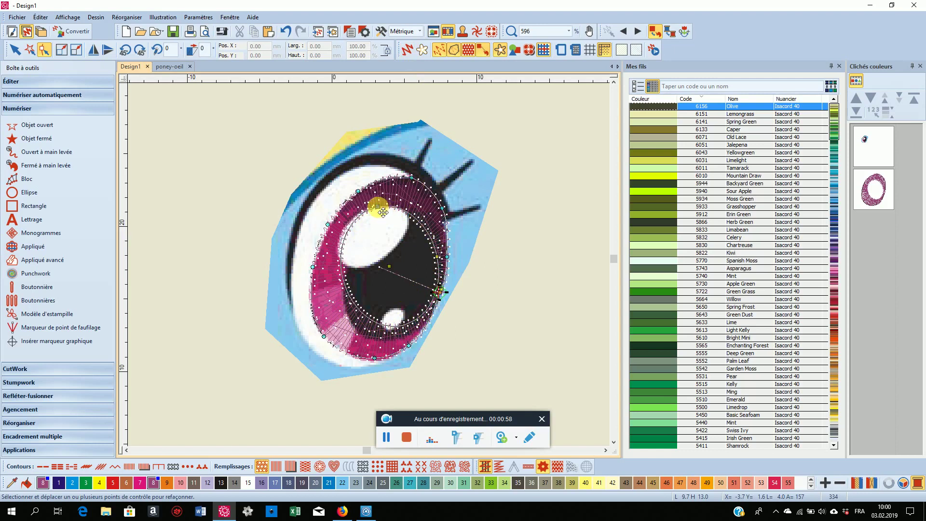
drag(383, 213, 384, 216)
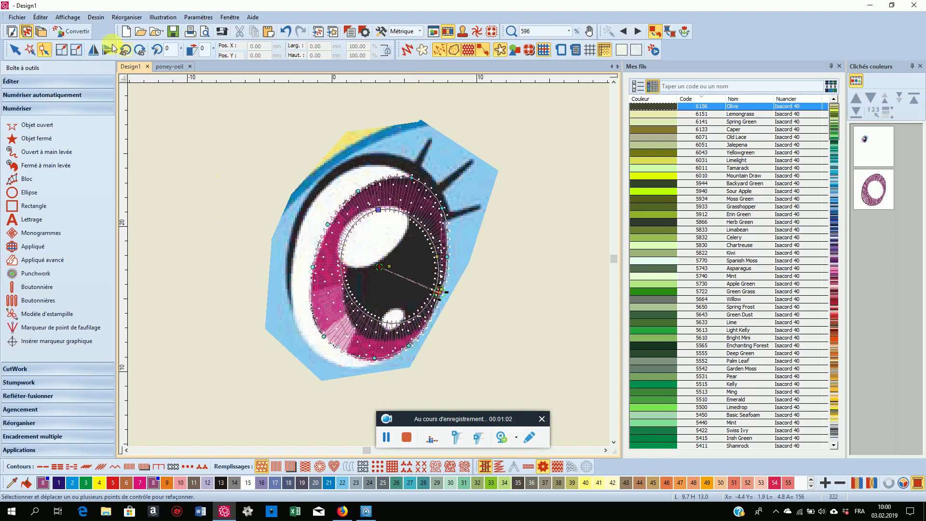
click(15, 50)
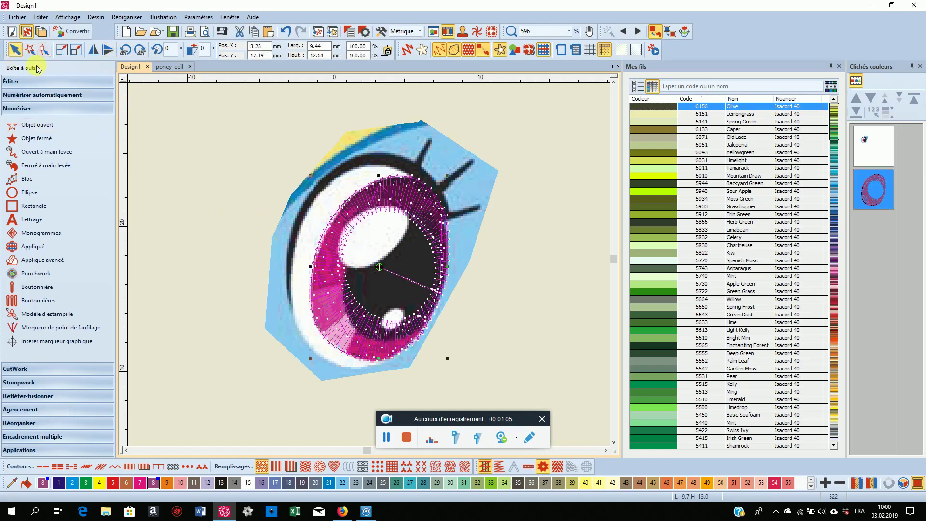
click(407, 50)
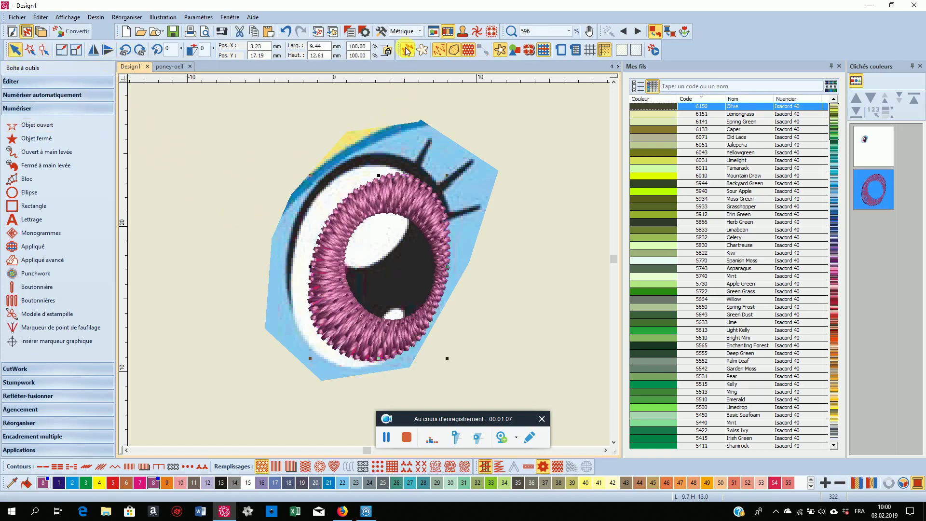
click(406, 439)
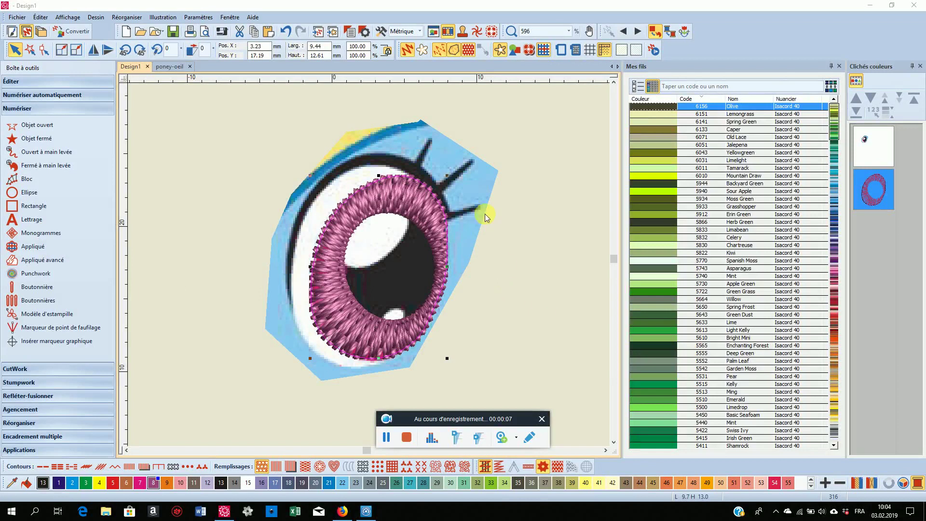
- Hide the iris object from the colour film so the background picture is clear
right_click(871, 190)
click(830, 273)
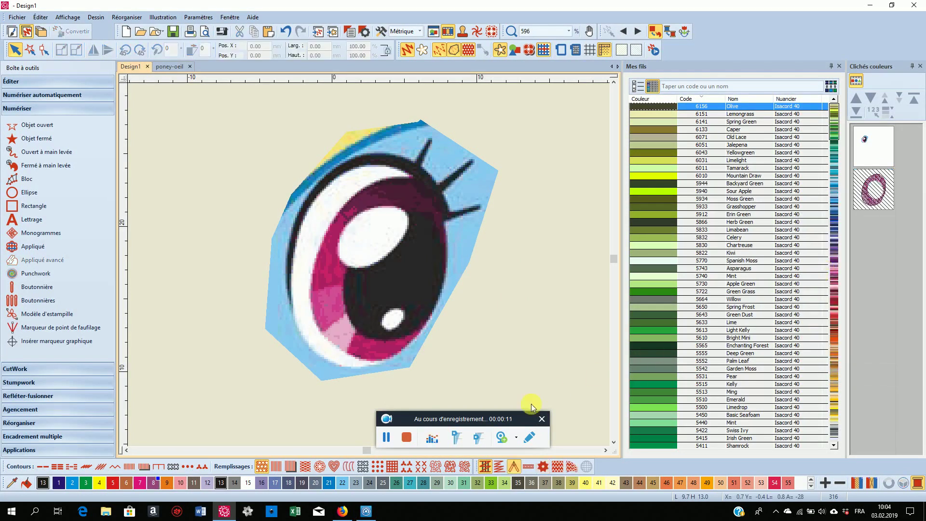
click(407, 433)
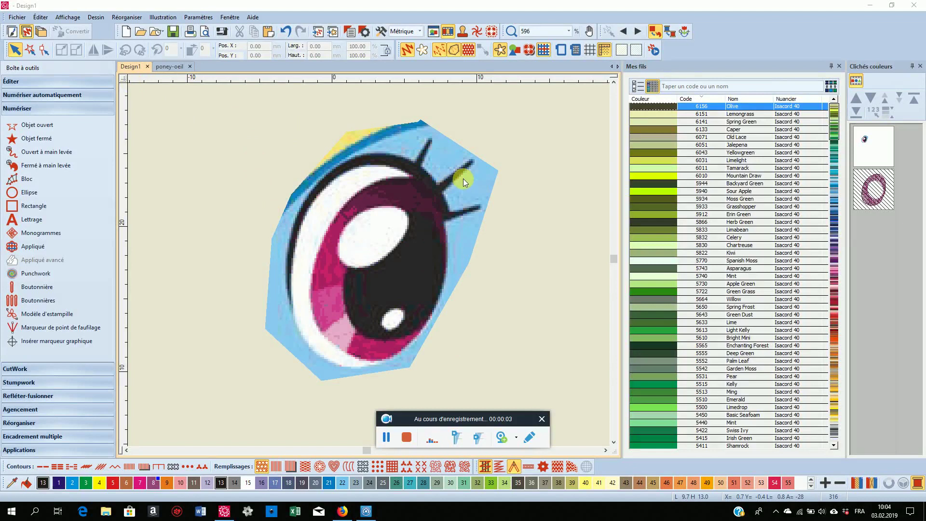
- Digitize the pupil as a closed filled object in black colour 13, placing curve points around its outline
click(44, 139)
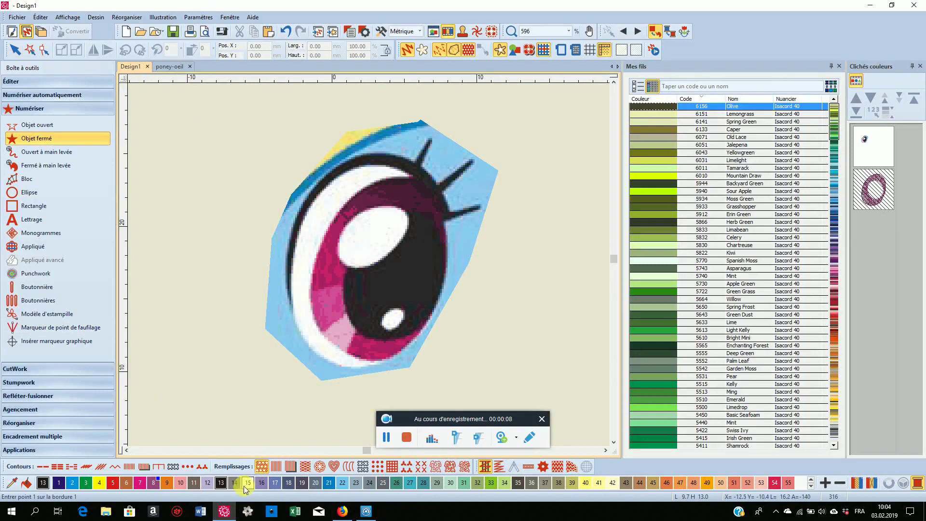
click(433, 213)
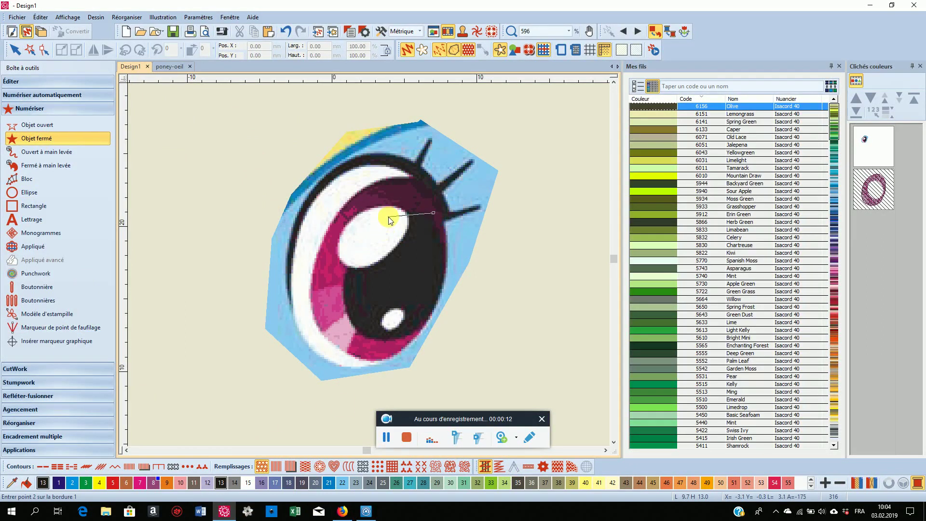
click(388, 217)
click(352, 252)
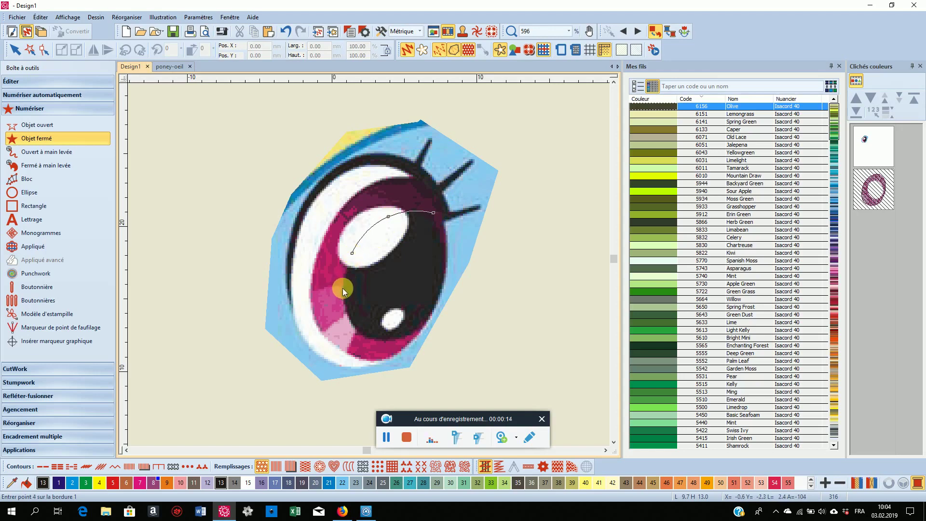
click(342, 288)
click(352, 329)
click(430, 320)
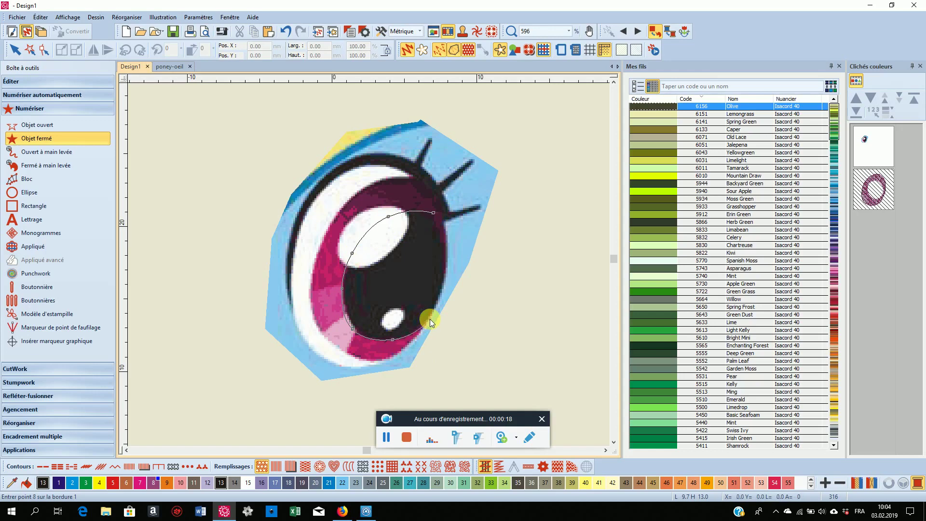
click(444, 265)
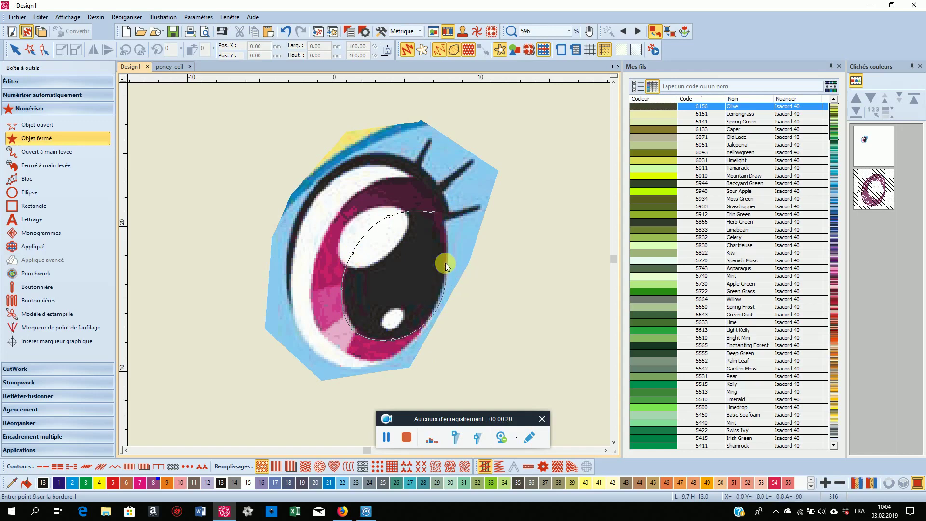
click(435, 221)
key(Return)
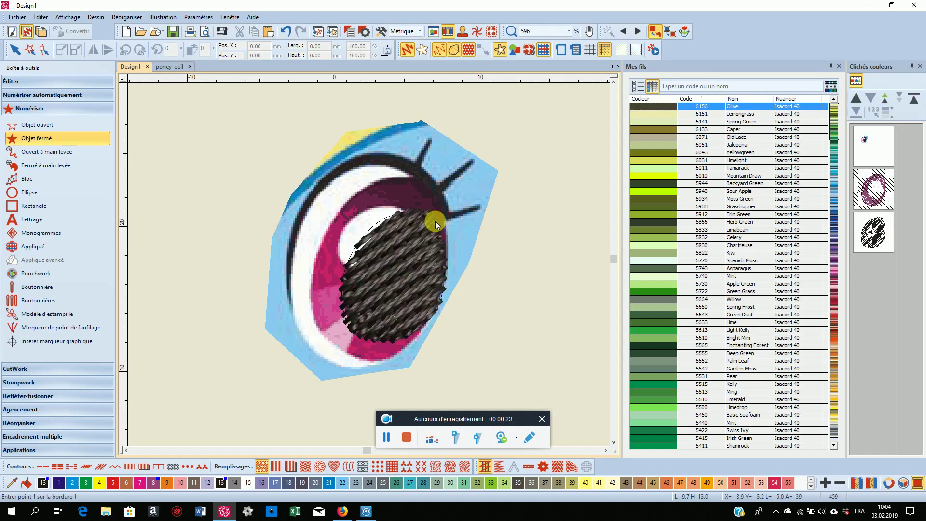
- Reshape the pupil object's stitch angle line so the fill runs nearly horizontally
click(14, 51)
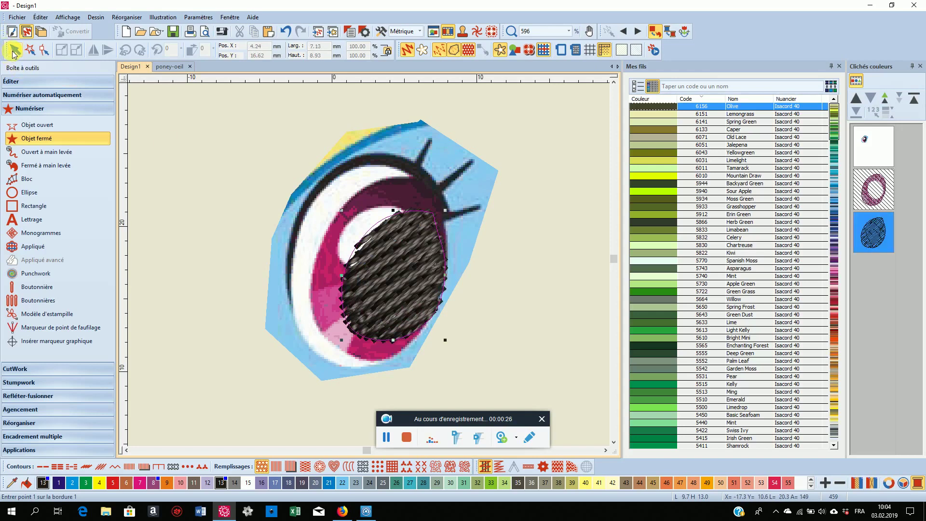
click(44, 50)
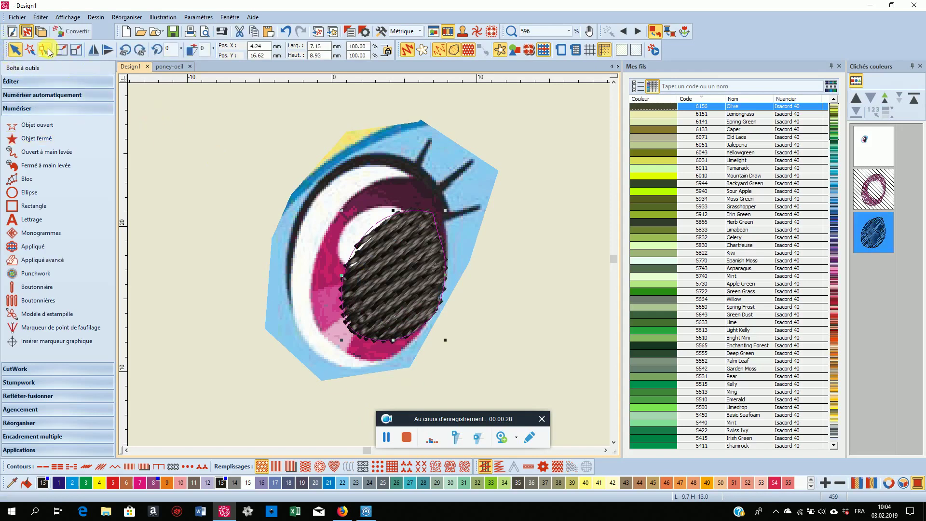
drag(338, 343, 318, 268)
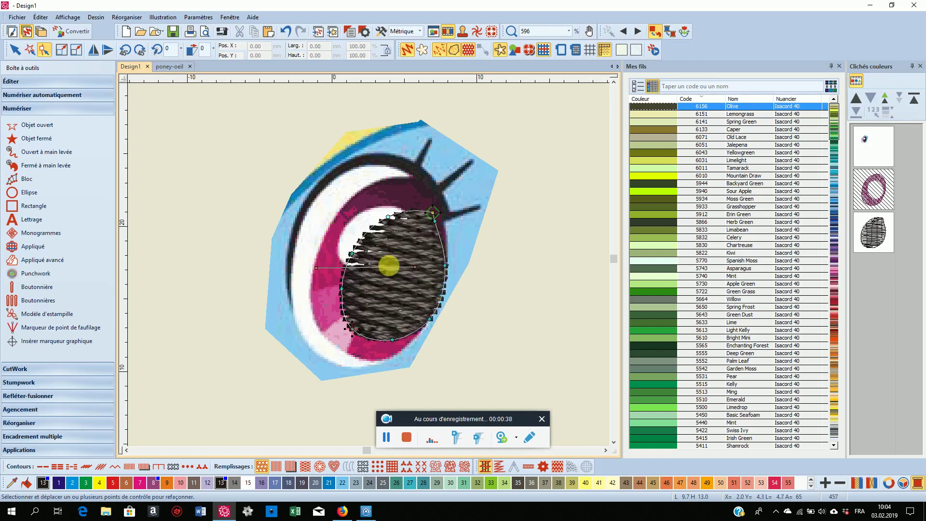
- Adjust a control point on the pupil's lower-left outline and smooth the object's curves with Smooth Curves
drag(351, 336, 362, 331)
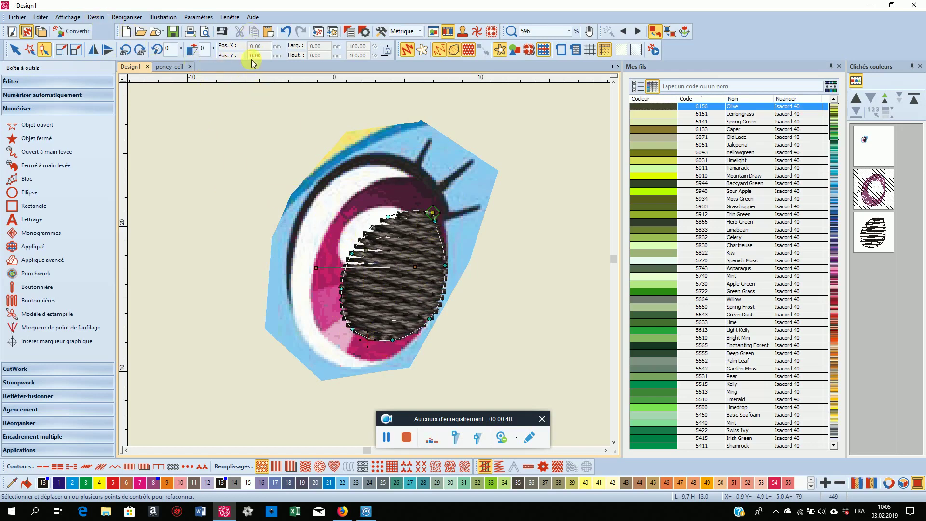
click(40, 17)
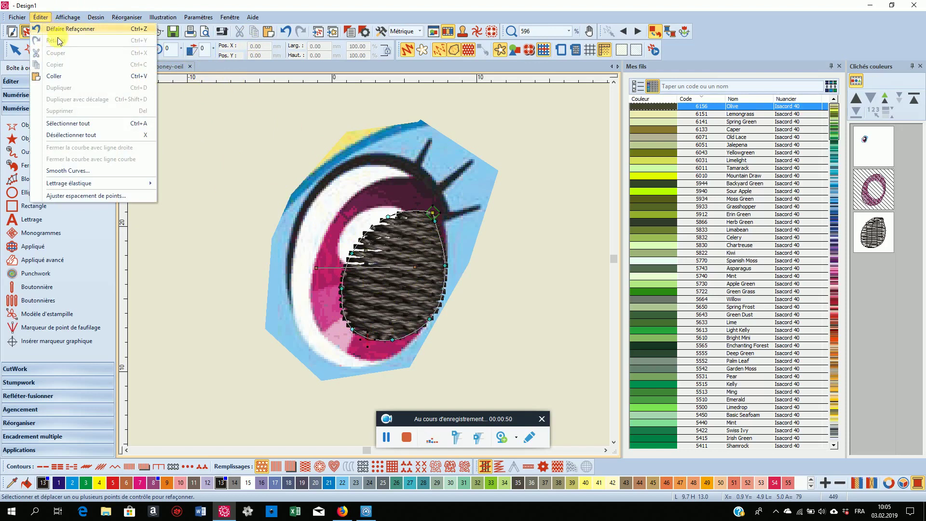
click(73, 172)
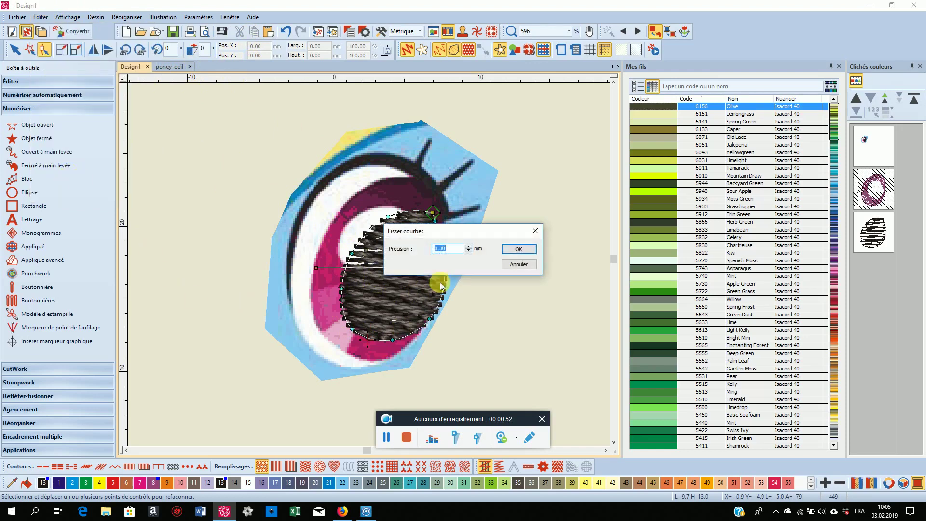
click(514, 249)
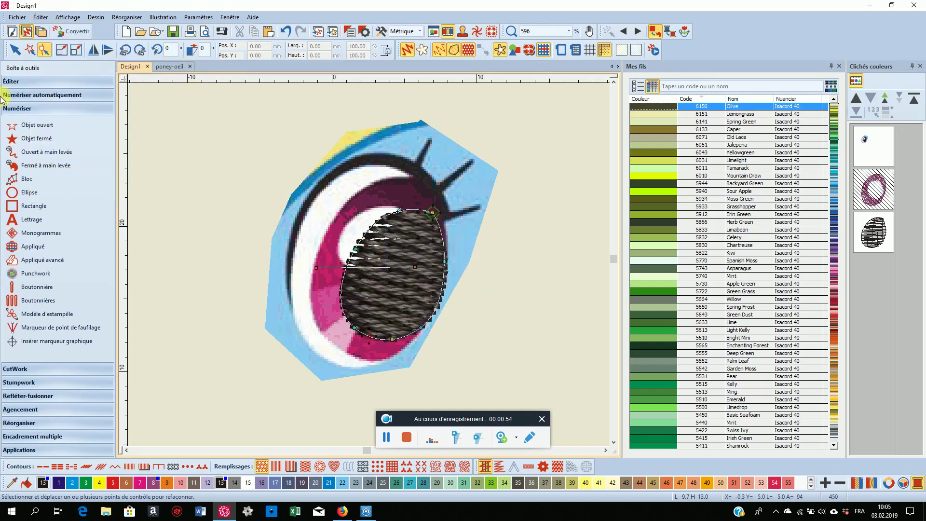
click(14, 51)
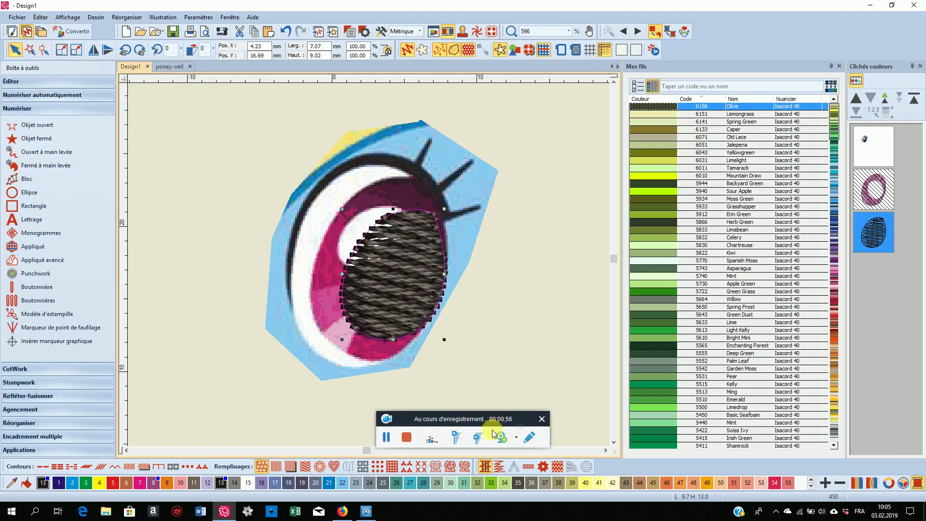
click(406, 437)
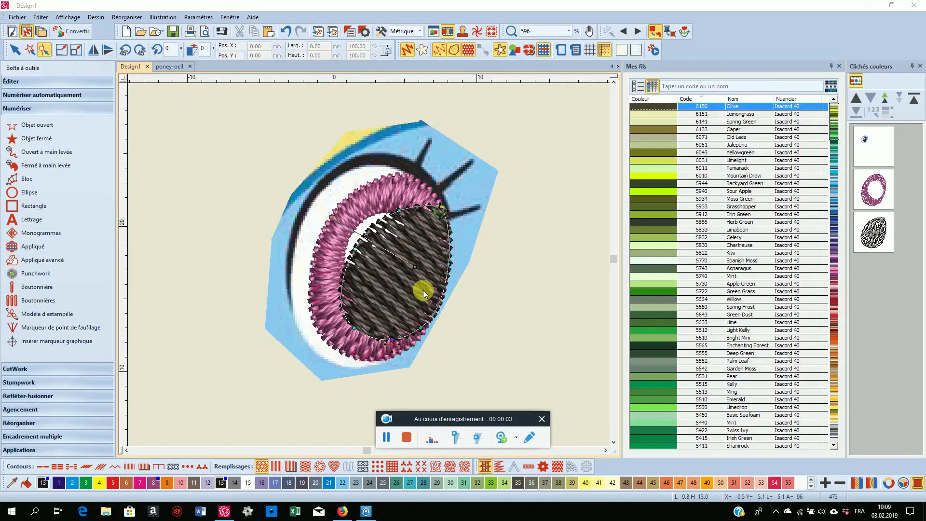
click(332, 218)
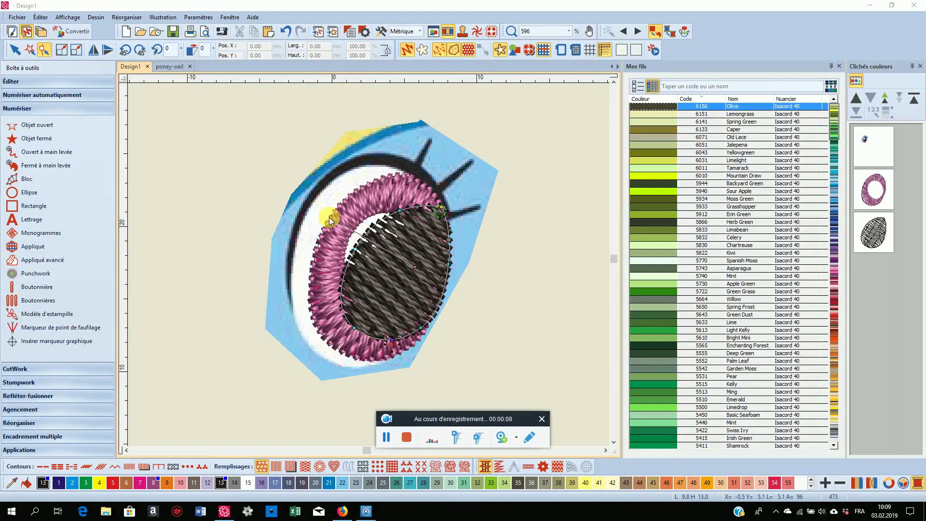
click(415, 267)
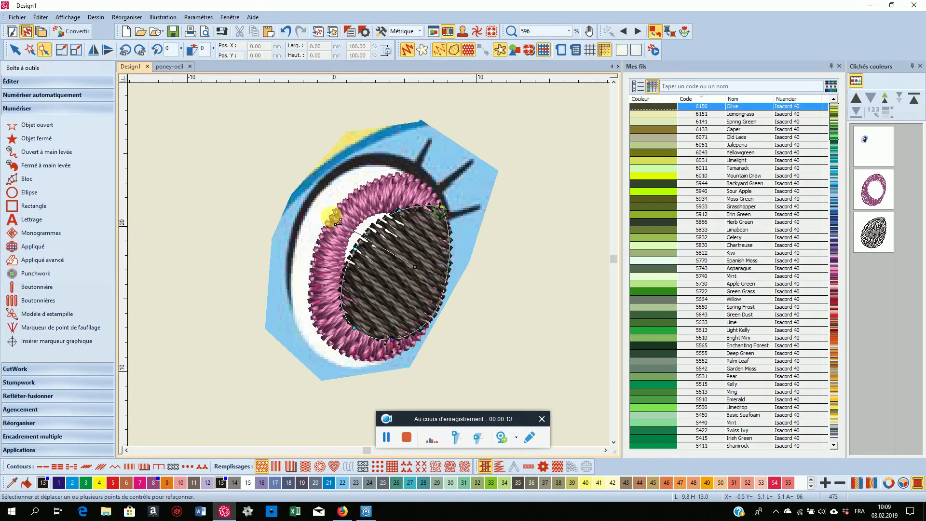
drag(337, 223, 331, 217)
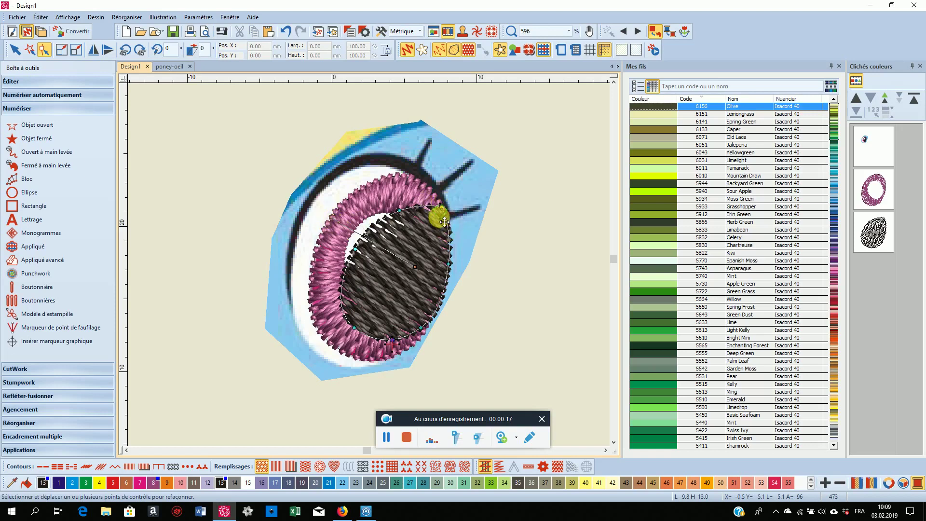
click(441, 211)
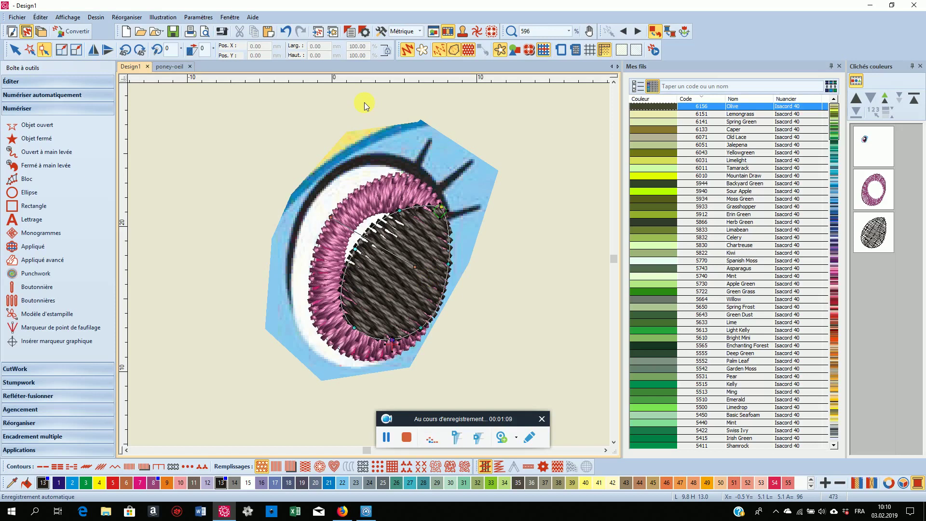
- Turn off the realistic stitch view and hide the pupil and iris objects so the background picture is clear
click(411, 53)
click(435, 251)
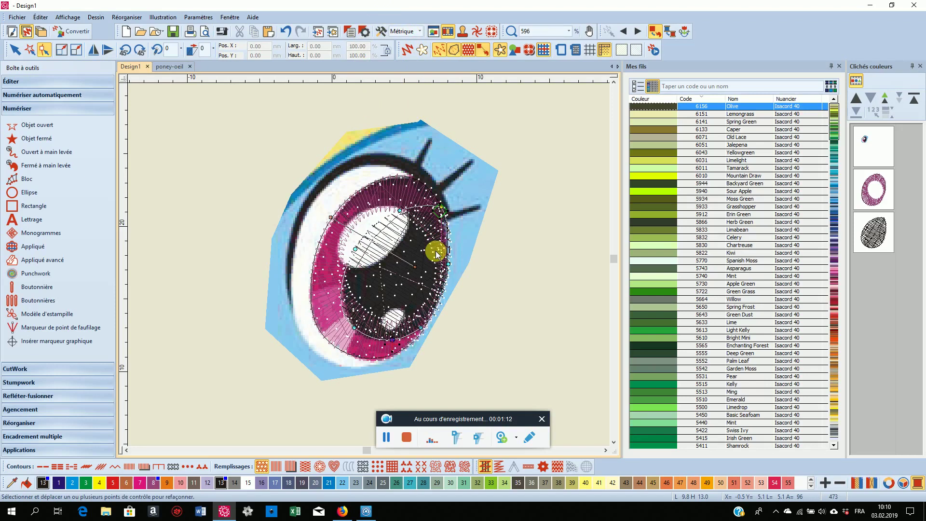
click(875, 236)
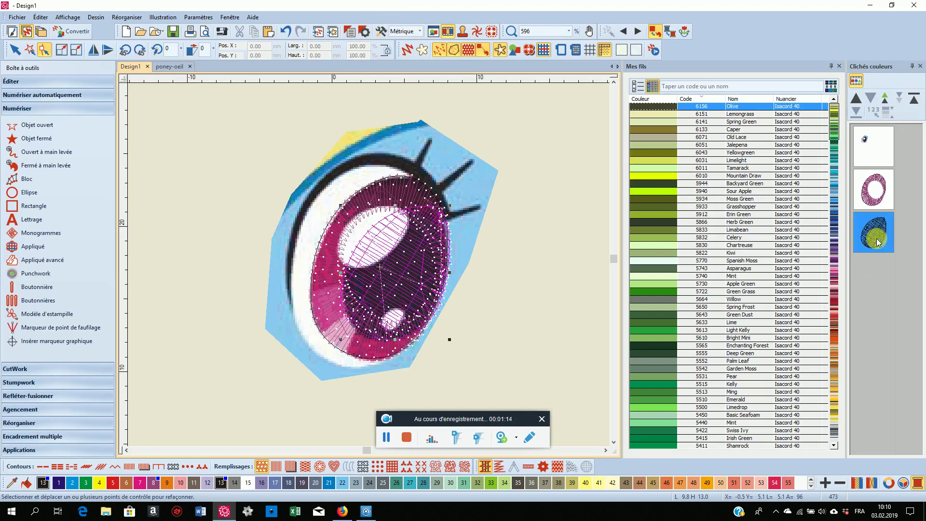
right_click(875, 238)
click(842, 317)
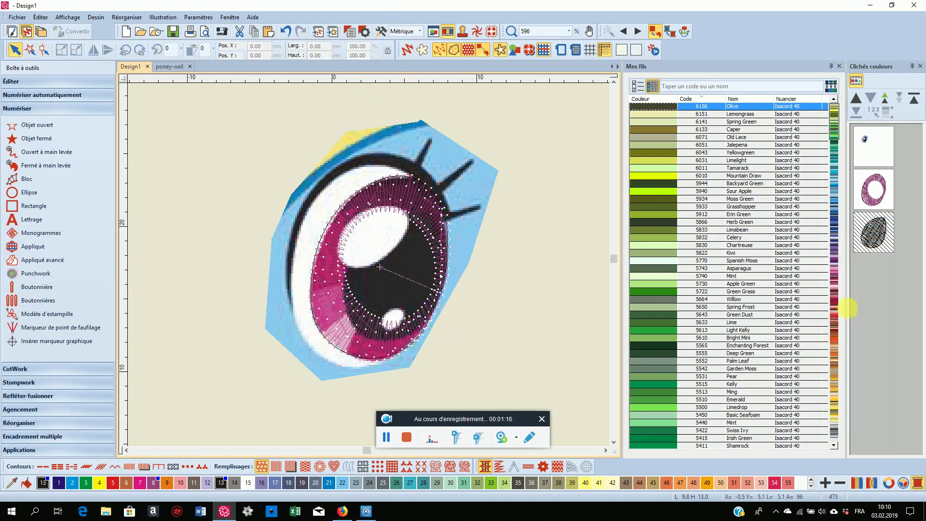
click(861, 181)
right_click(862, 182)
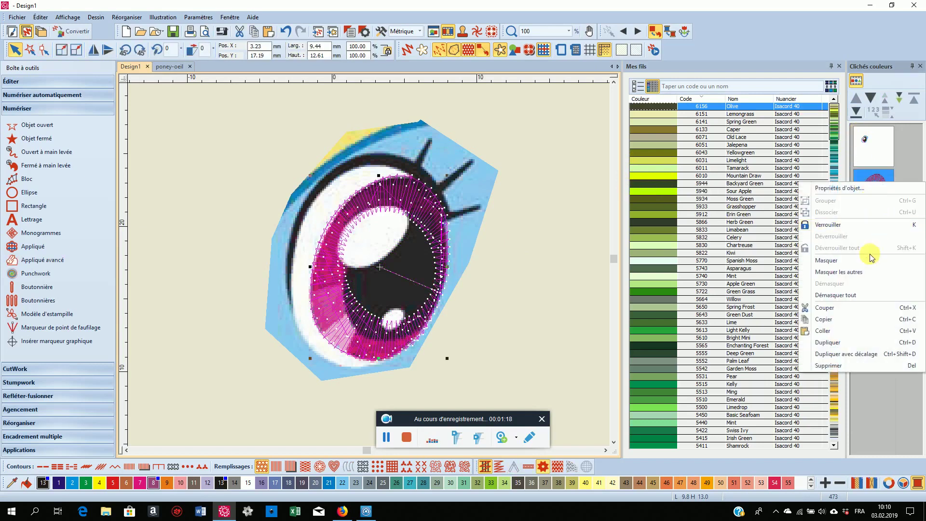
click(848, 260)
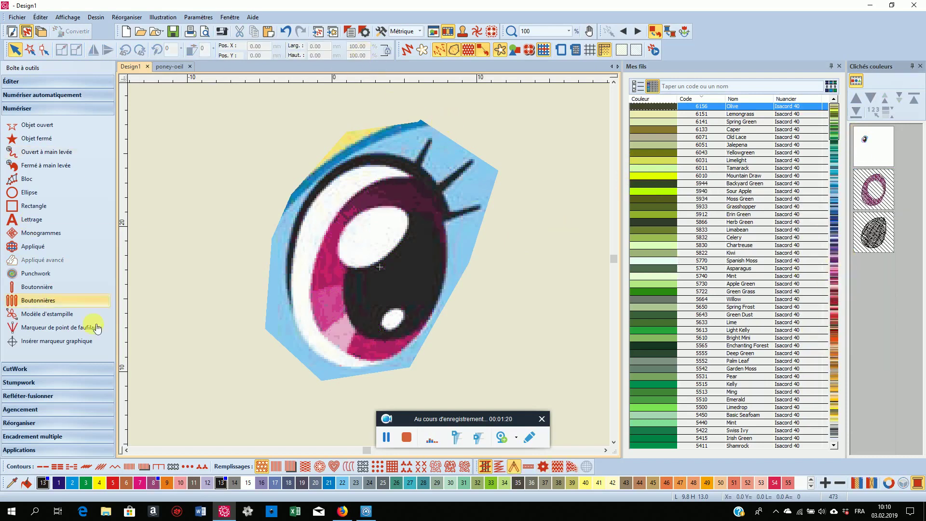
- Digitize the large white highlight as a closed filled object in colour 15, and unhide all objects
click(46, 139)
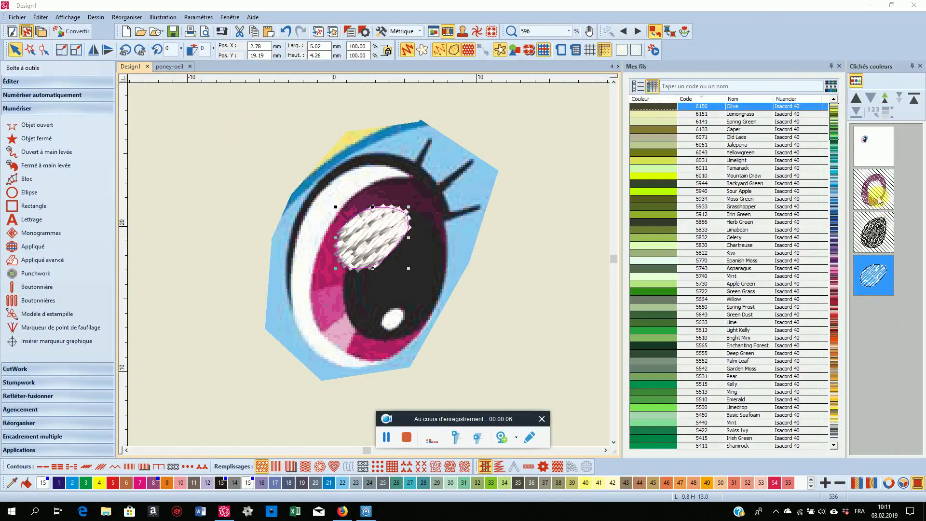
right_click(867, 186)
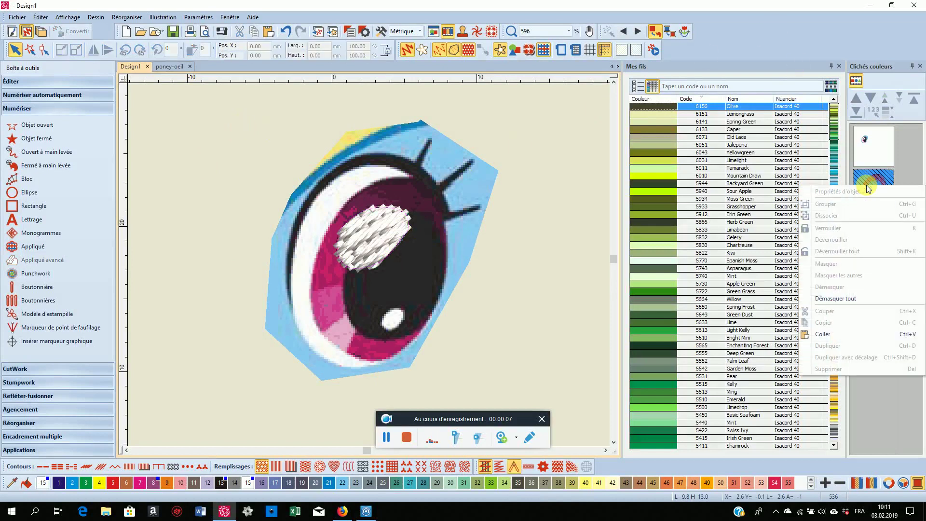
click(856, 301)
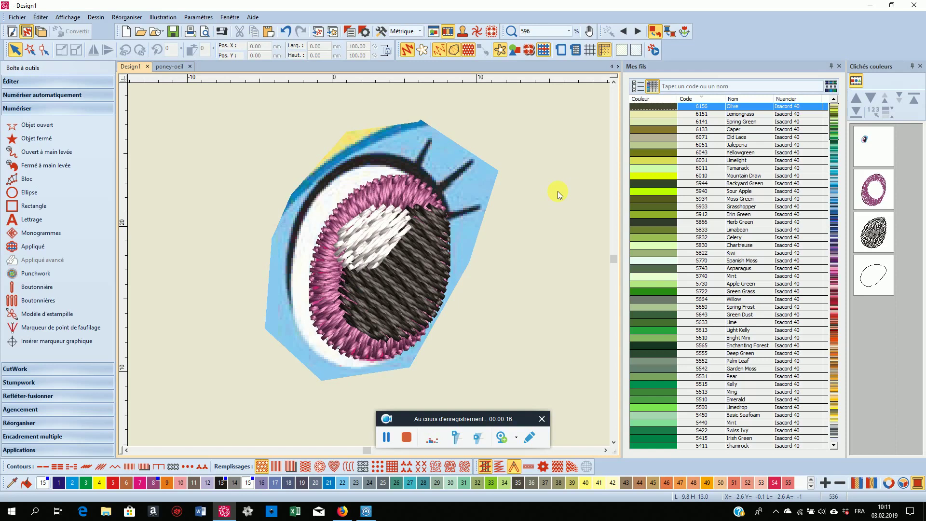
- Change the large highlight's fill to satin and add two diagonal stitch angle lines across it
click(864, 285)
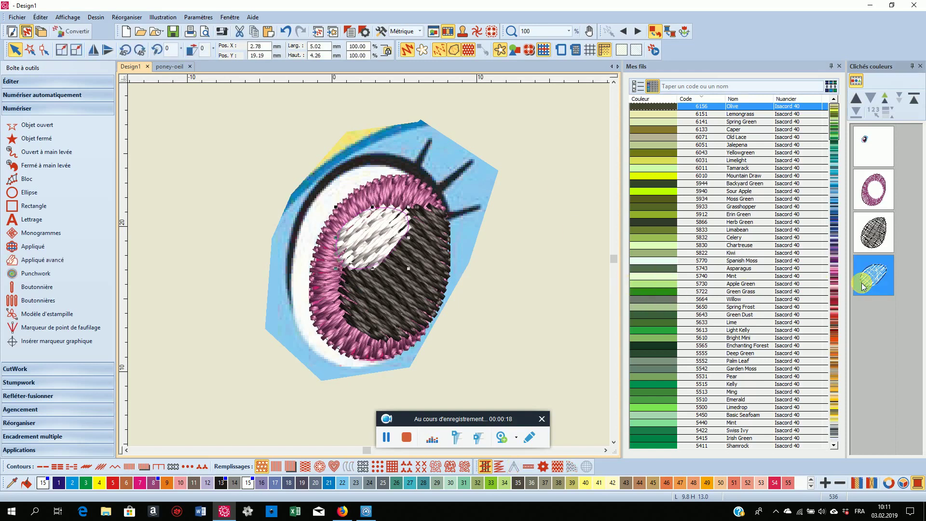
click(277, 466)
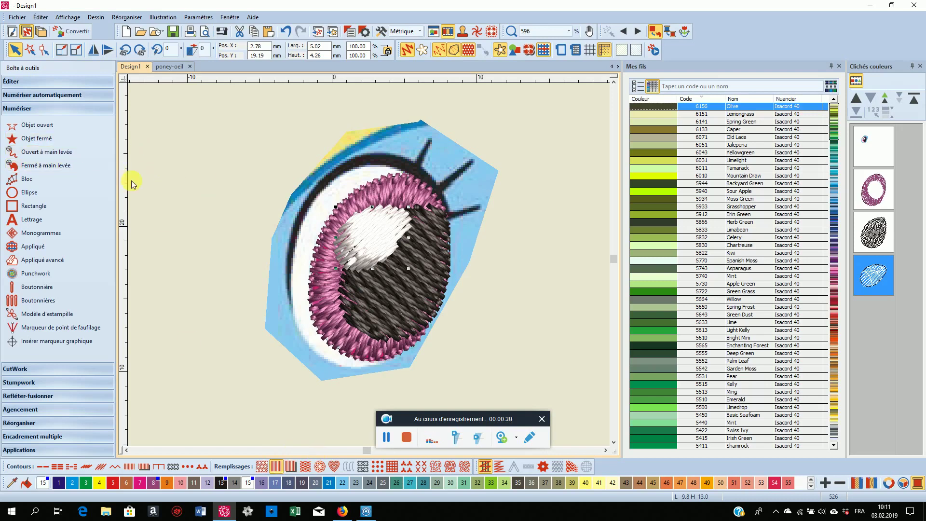
click(43, 82)
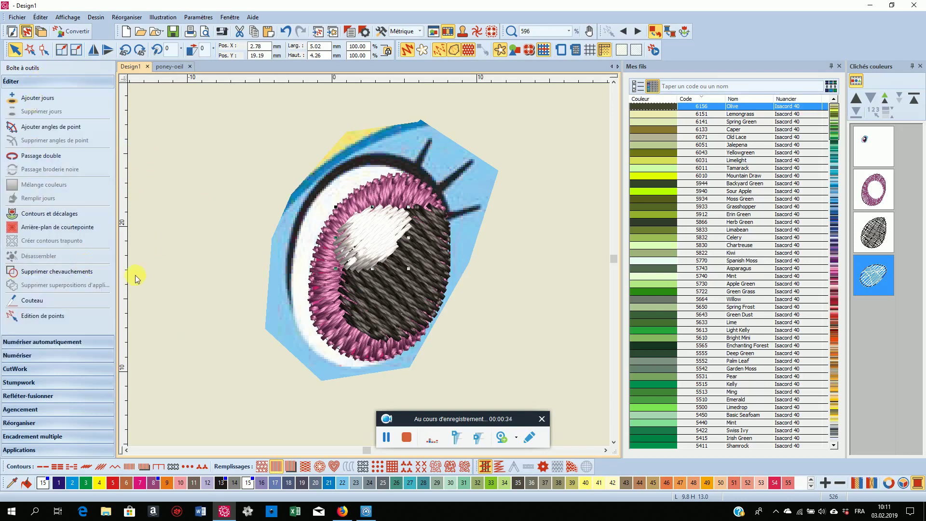
click(78, 129)
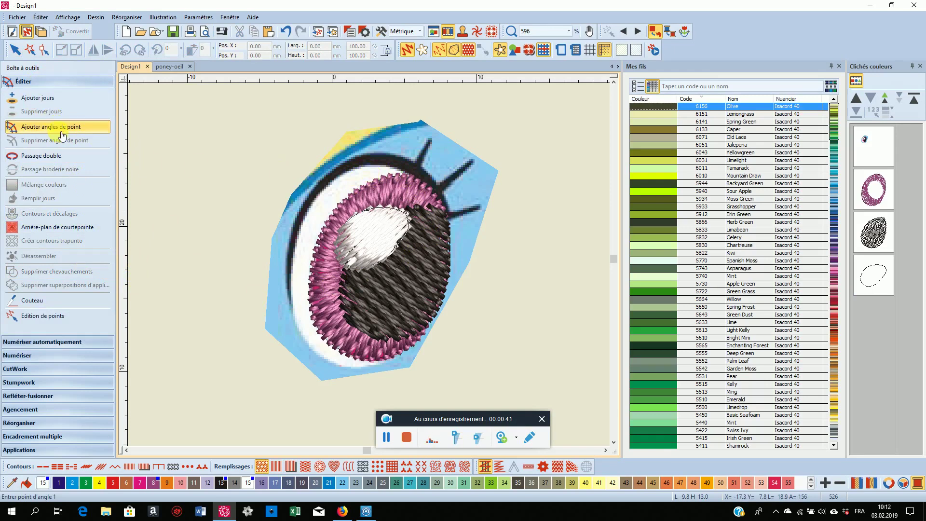
click(365, 173)
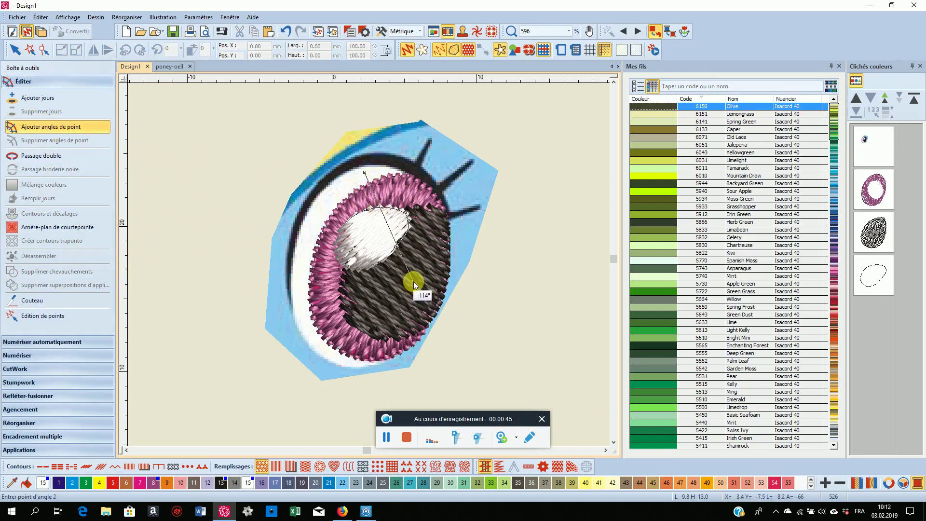
click(329, 214)
click(396, 311)
- Reshape the large highlight at the control point on its lower-left edge
key(h)
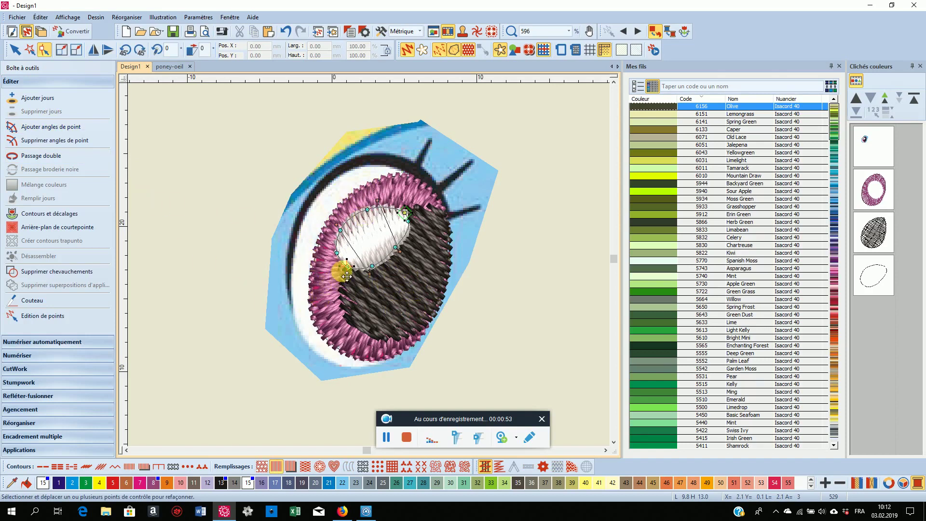
click(337, 254)
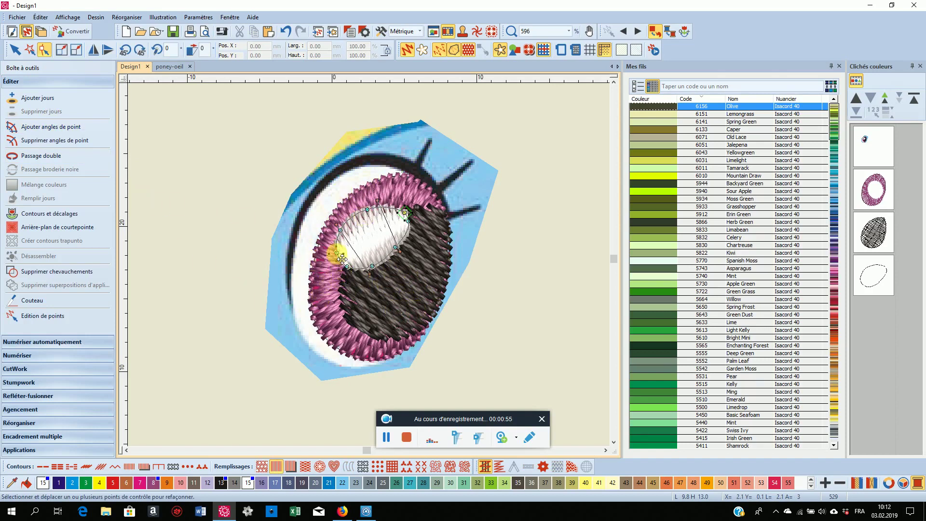
click(13, 49)
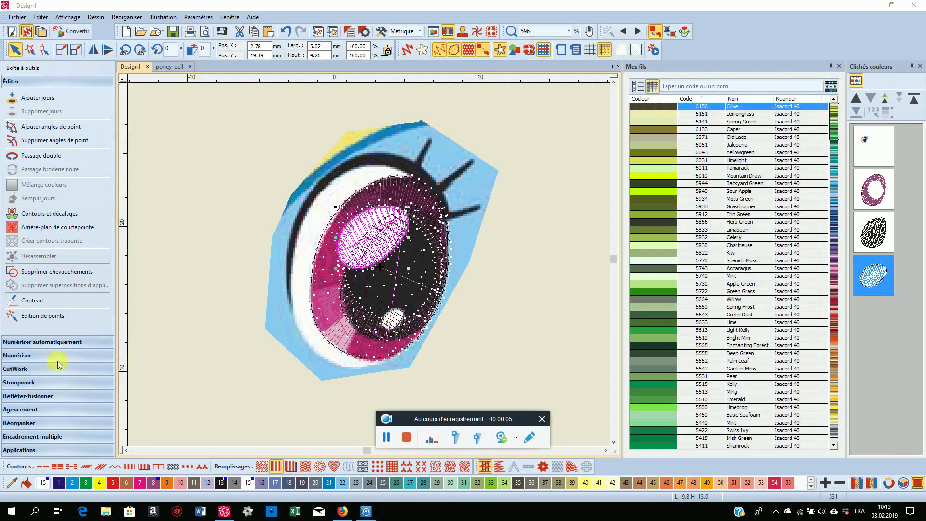
- Digitize the small white highlight low in the pupil as a closed filled object about 1.6 mm wide in colour 15
click(39, 352)
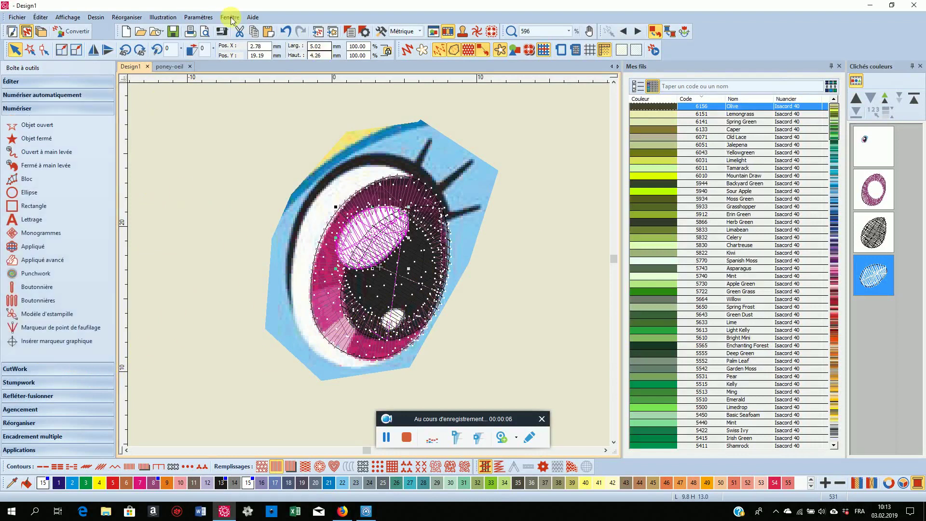
click(36, 138)
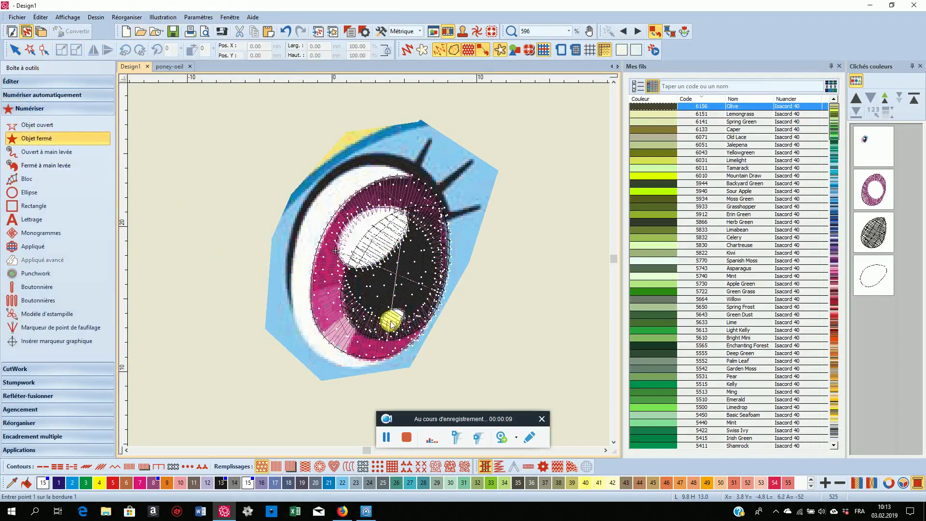
scroll(391, 325, up, 8)
click(362, 270)
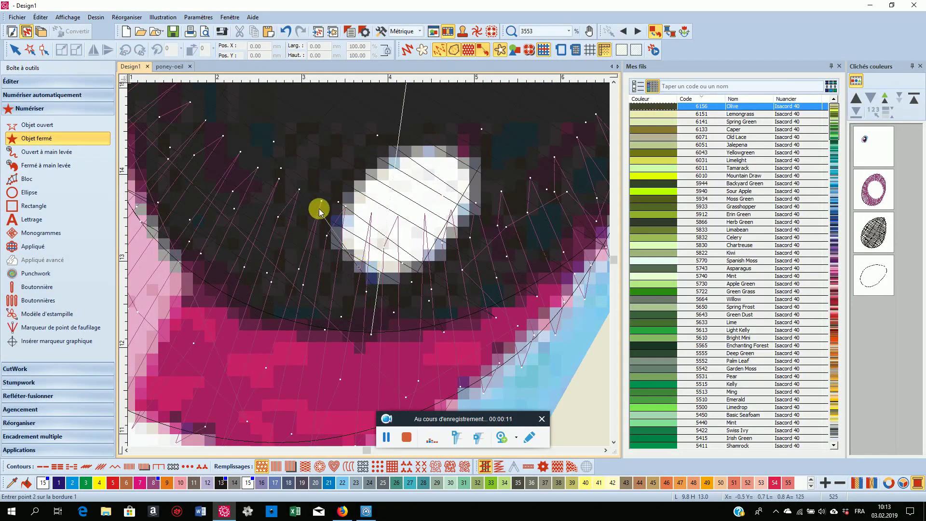
click(336, 209)
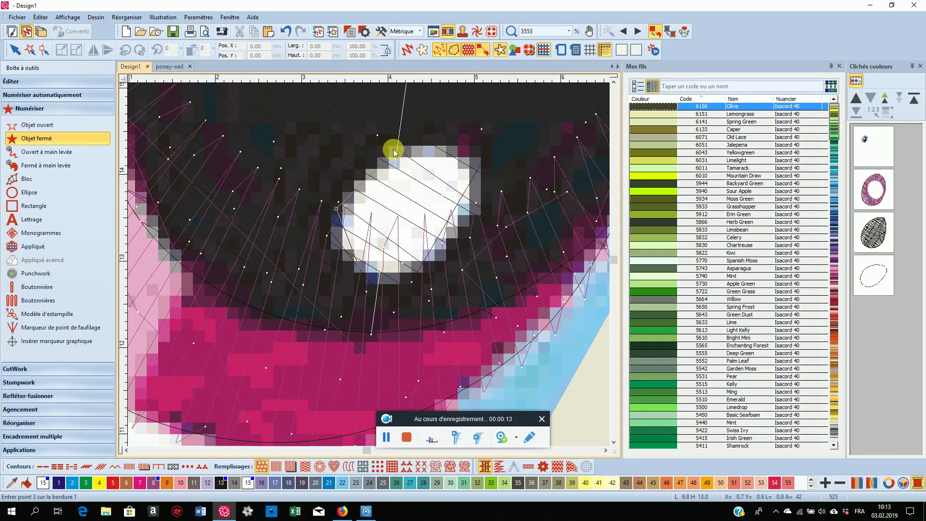
click(392, 148)
click(462, 150)
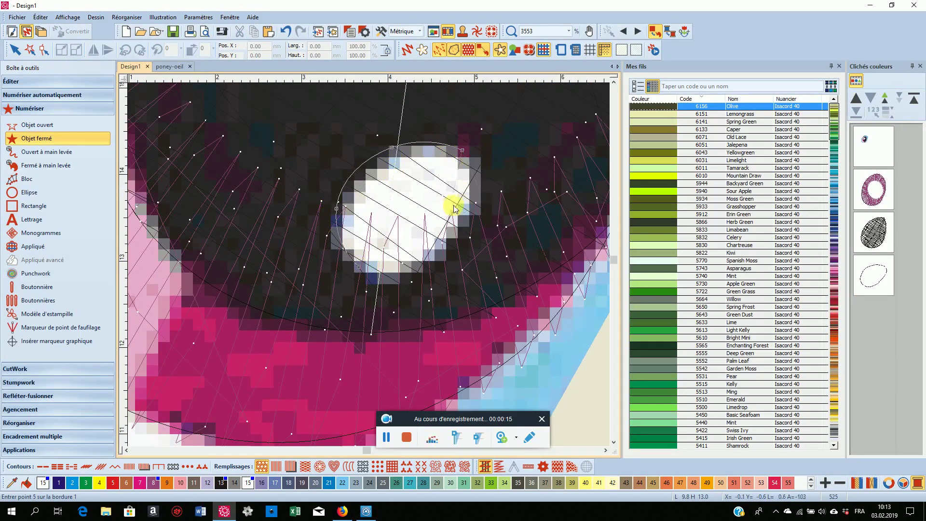
click(475, 208)
click(431, 255)
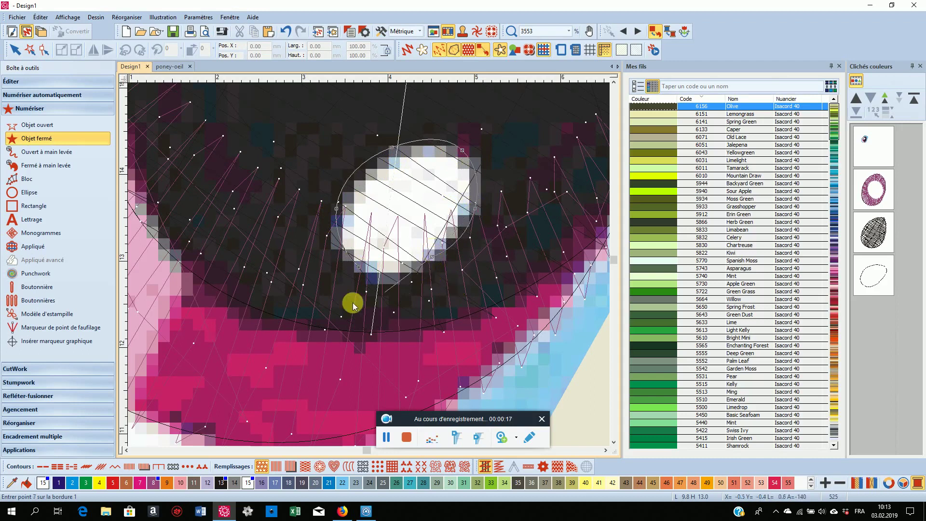
click(370, 278)
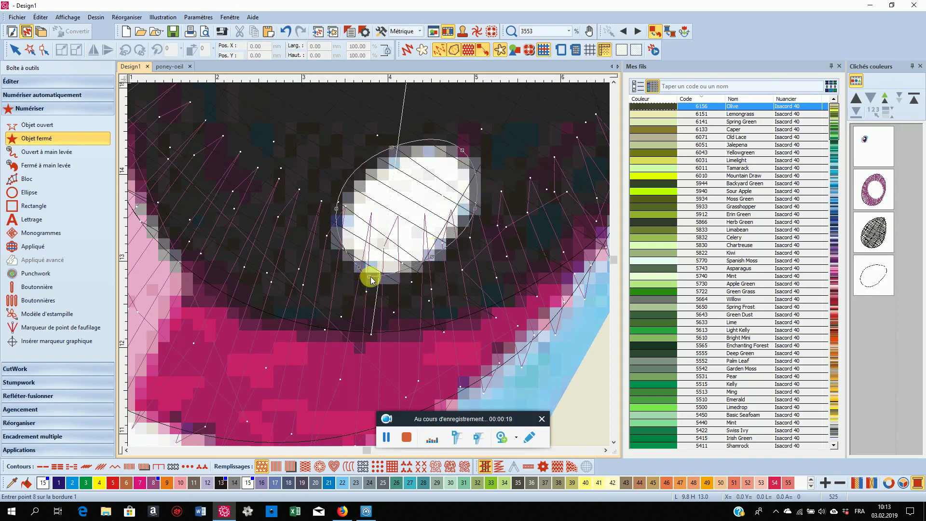
click(372, 280)
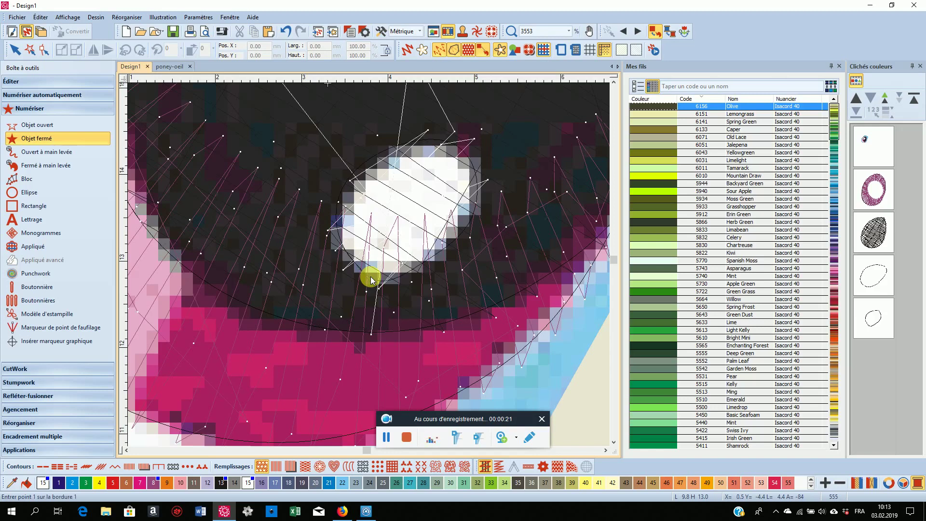
click(14, 53)
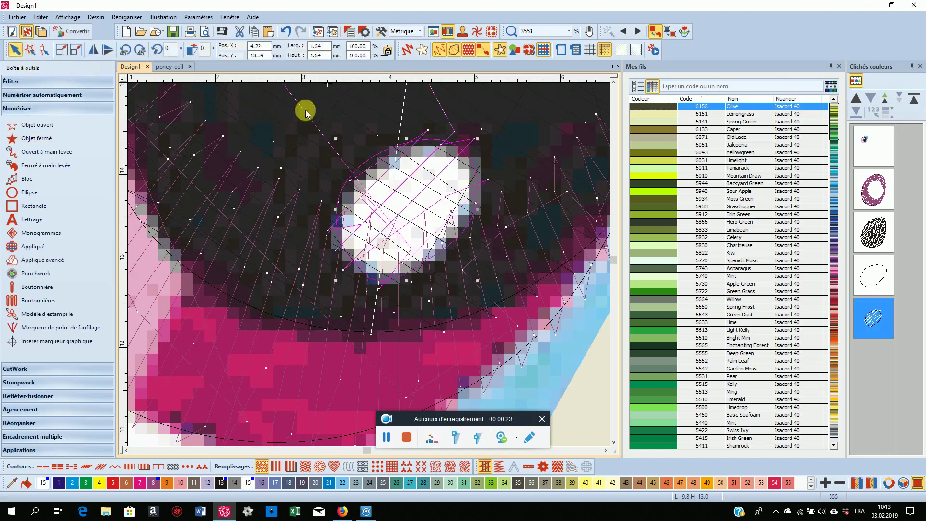
- Show the embroidery in realistic stitch view and examine the whole design at 100% zoom
click(407, 49)
scroll(369, 264, down, 3)
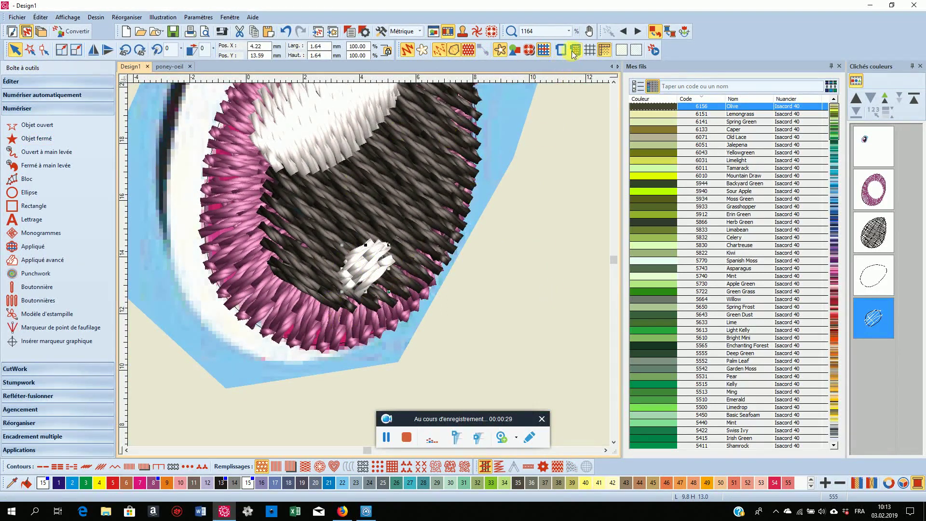
click(567, 30)
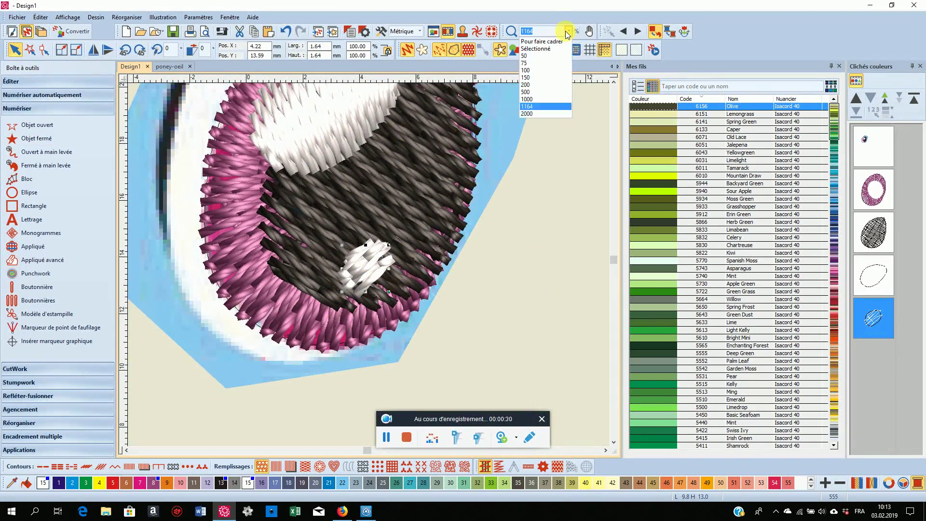
click(551, 71)
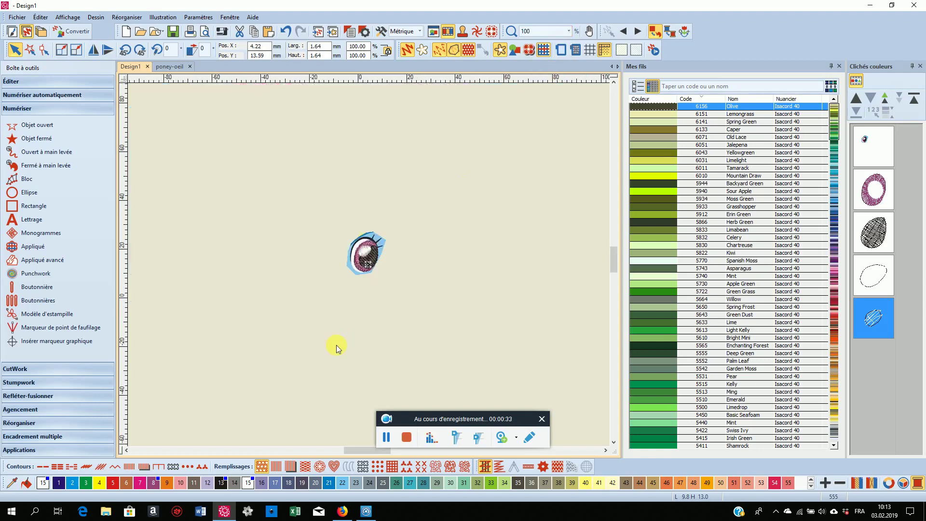
- Try rotating the small highlight's stitch angle line by moving its lower end out beyond the shape's right edge
click(350, 316)
scroll(369, 265, up, 5)
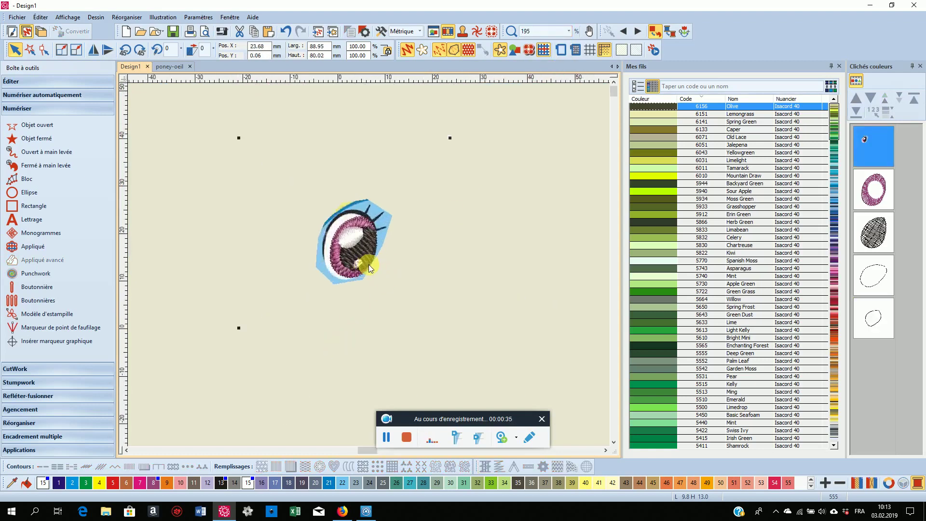
click(863, 316)
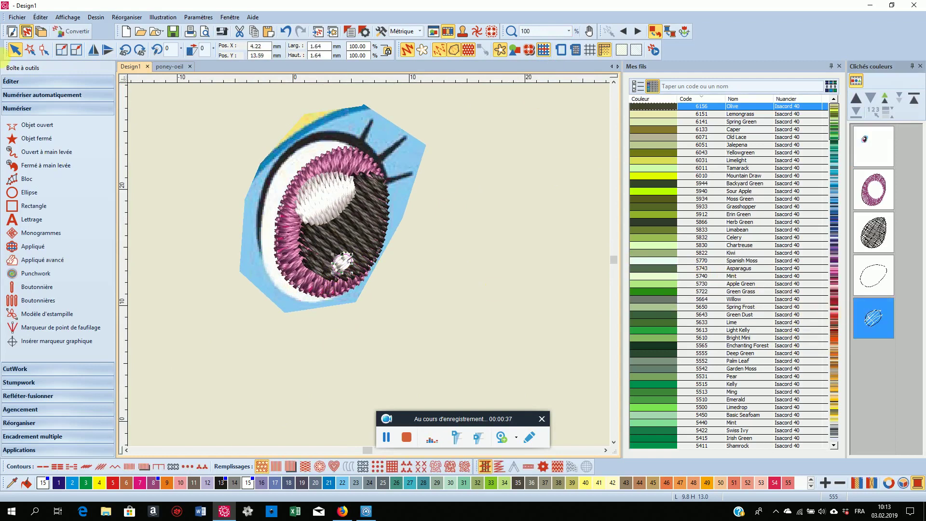
click(56, 124)
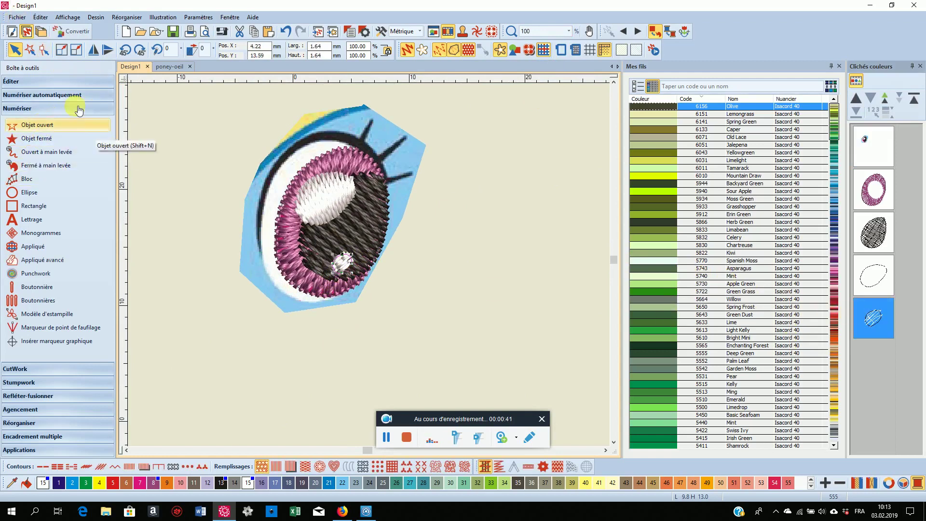
click(44, 50)
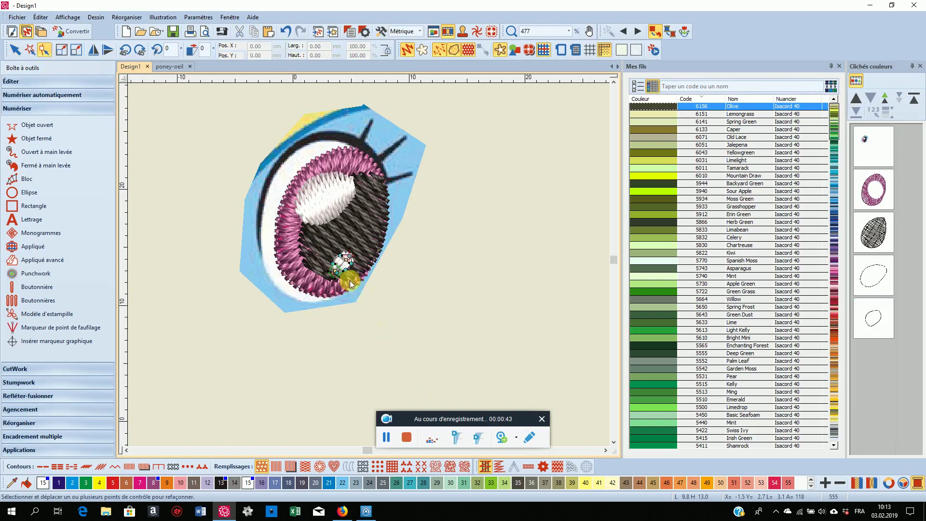
scroll(349, 280, up, 8)
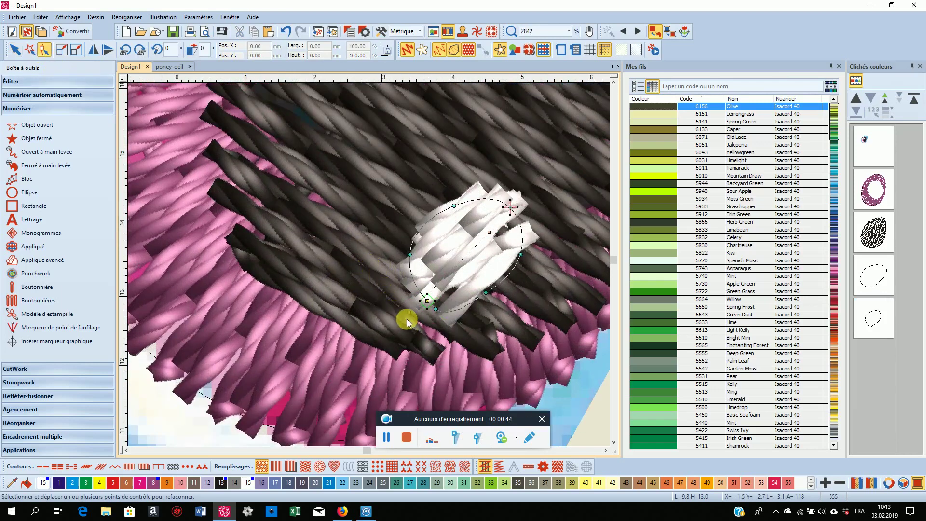
drag(428, 301, 550, 260)
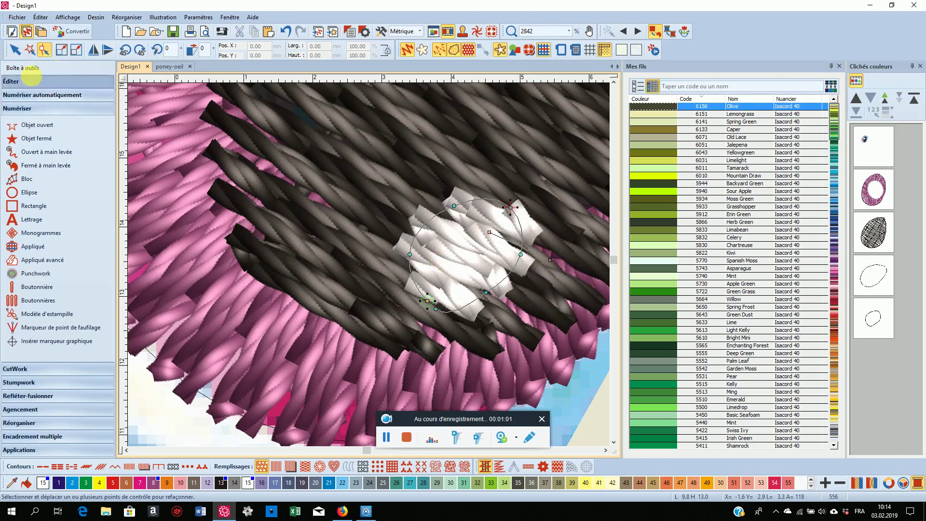
- Add a diagonal stitch angle line of about 134° across the small highlight, running from its upper left to its lower right
click(20, 81)
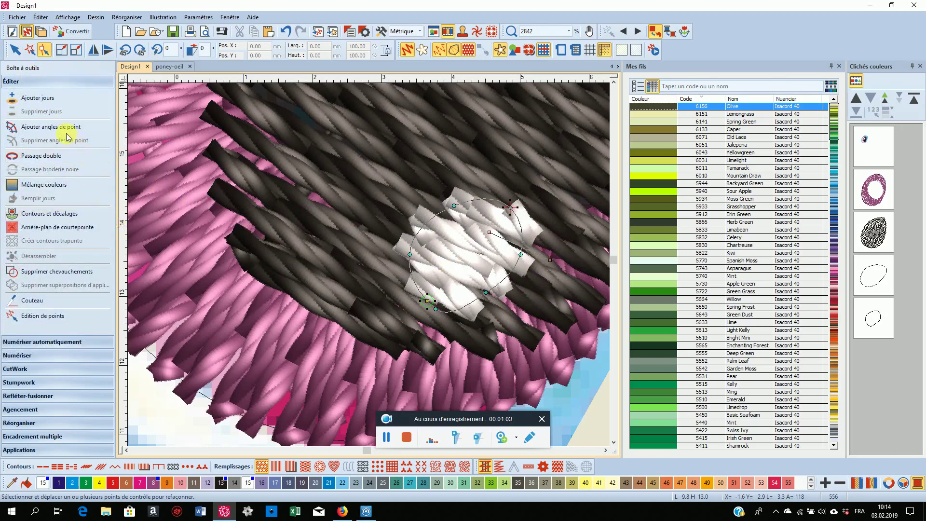
click(54, 127)
click(422, 198)
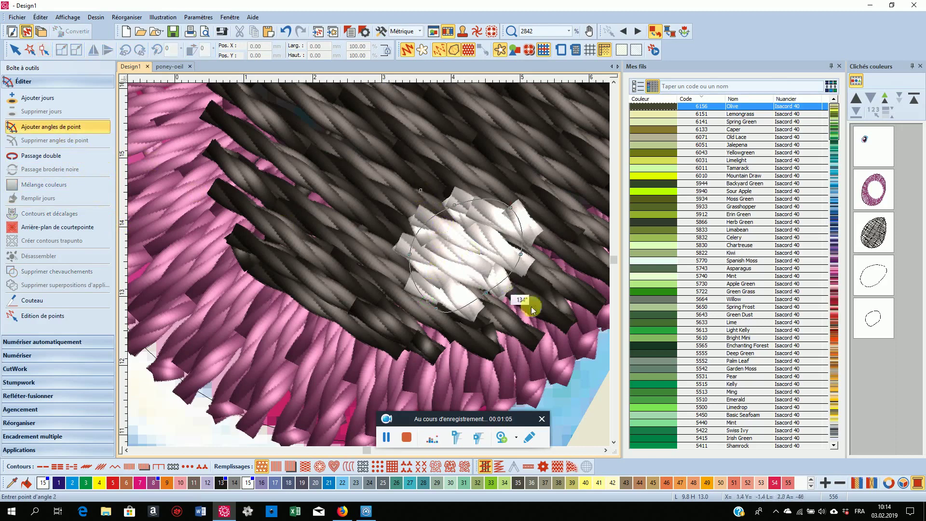
click(557, 328)
key(Return)
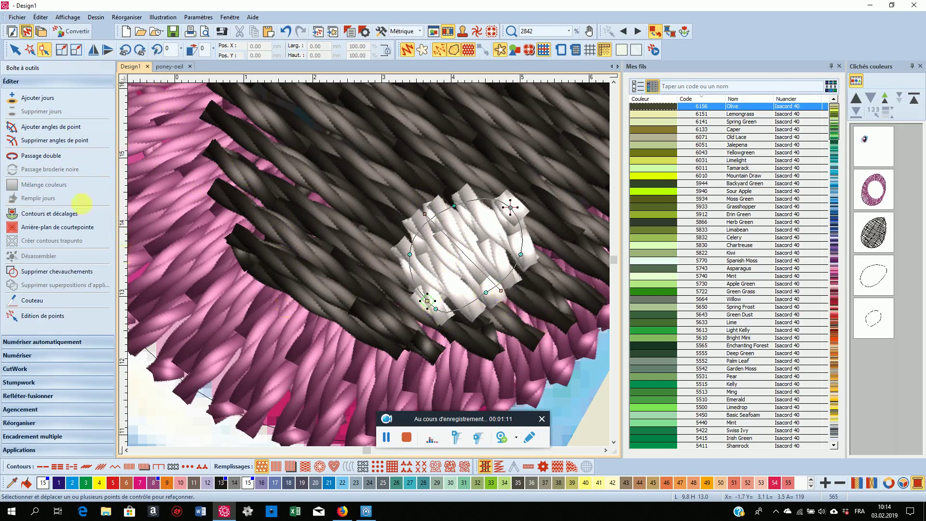
- Change the small highlight's fill to satin and check the design at 100% zoom
click(14, 48)
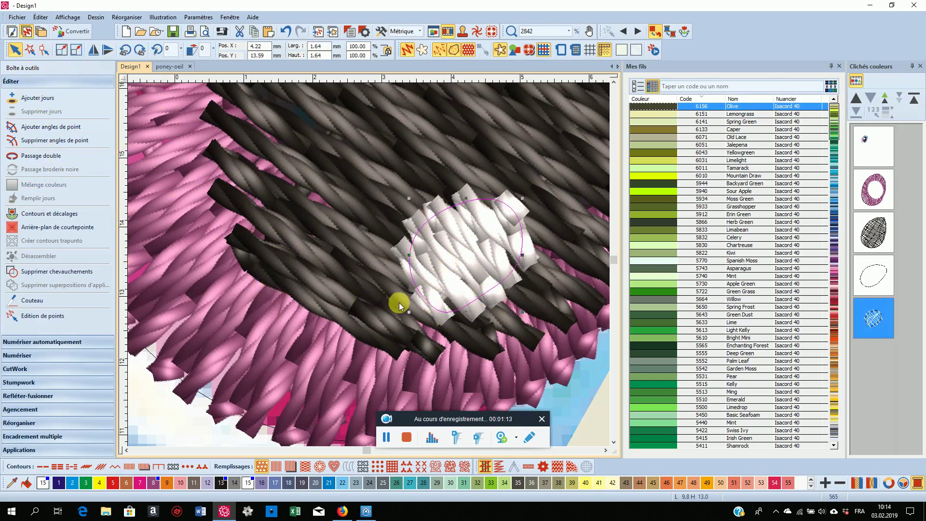
scroll(369, 265, down, 5)
scroll(369, 264, down, 3)
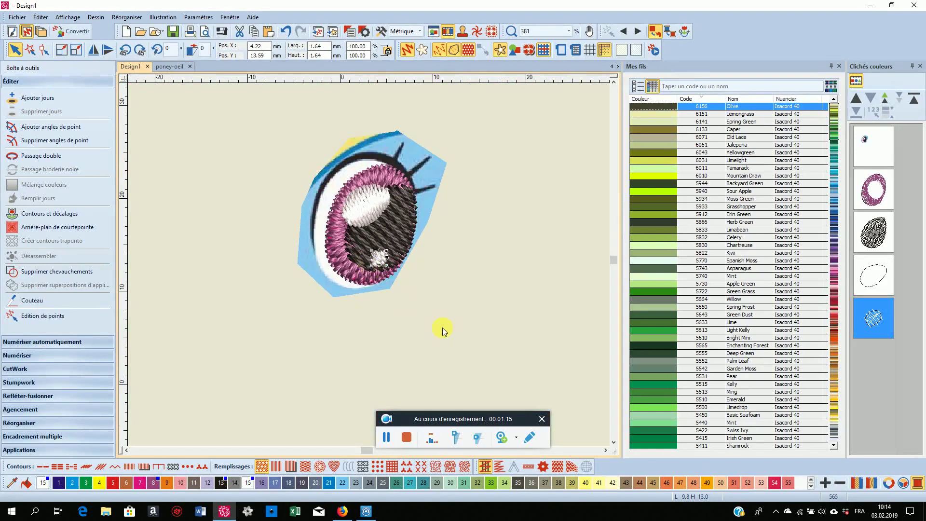
click(276, 467)
key(Tab)
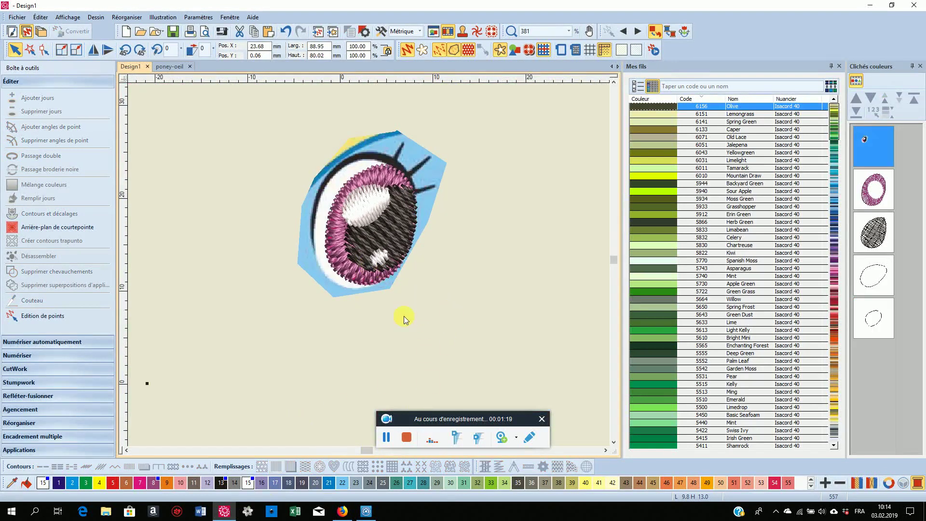
click(569, 31)
click(552, 71)
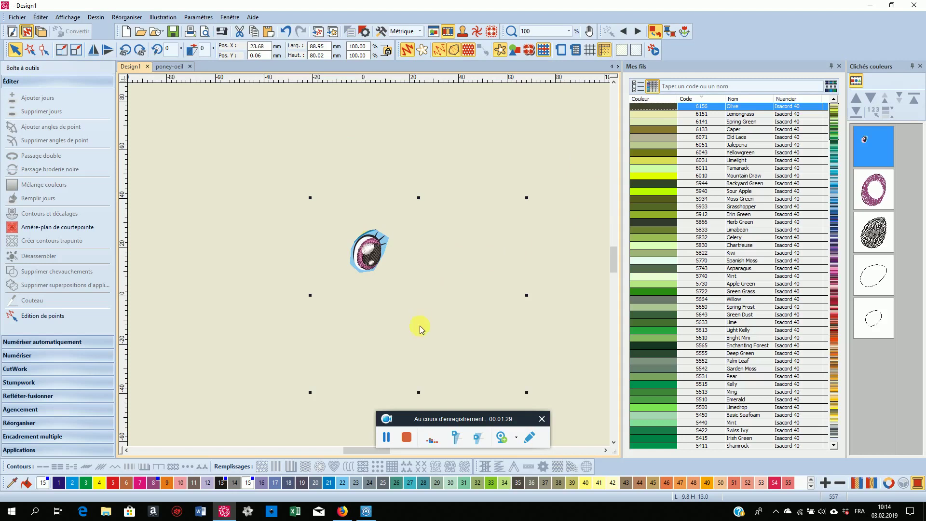
click(386, 437)
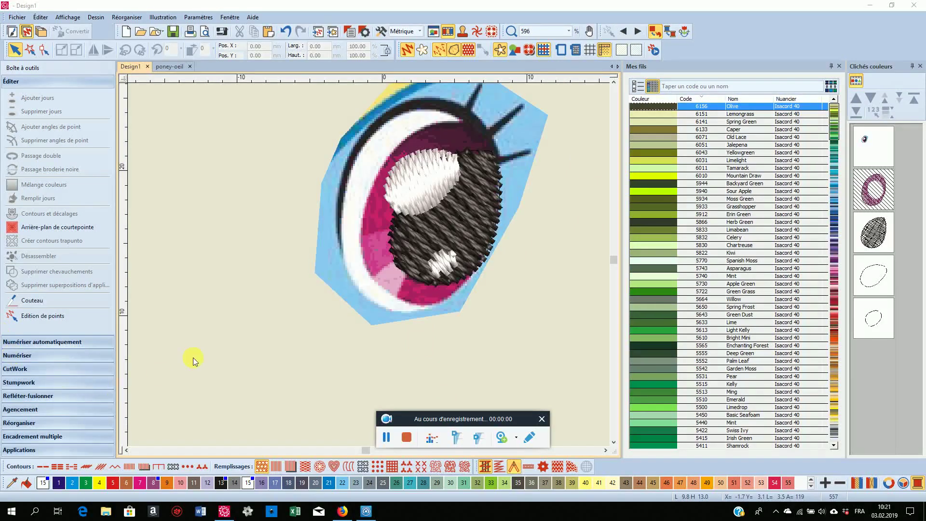
- Digitize the white of the eye as a closed filled crescent about 9 mm wide and 14 mm high in colour 15
click(14, 356)
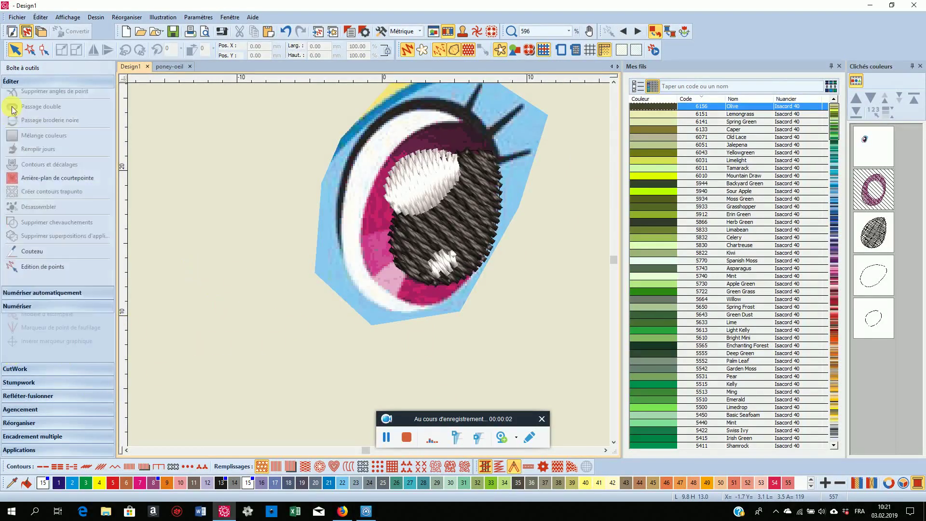
click(36, 138)
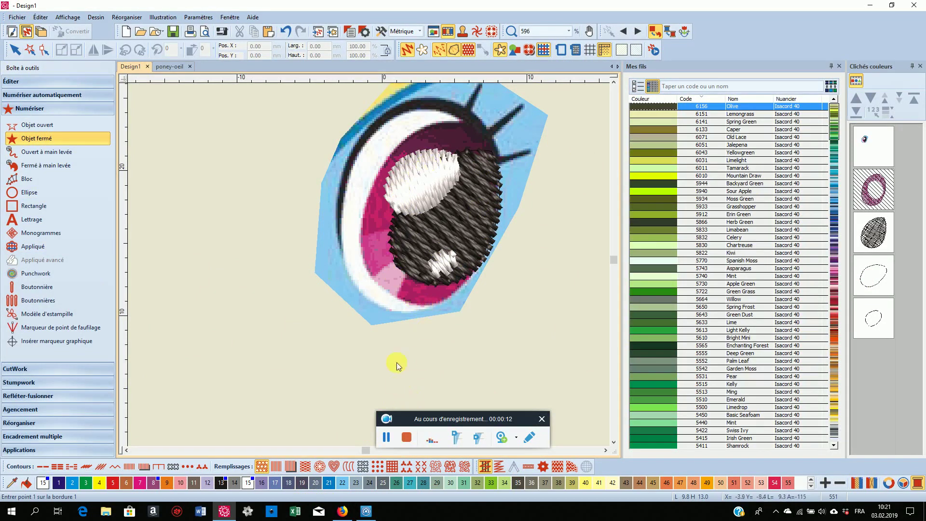
click(407, 437)
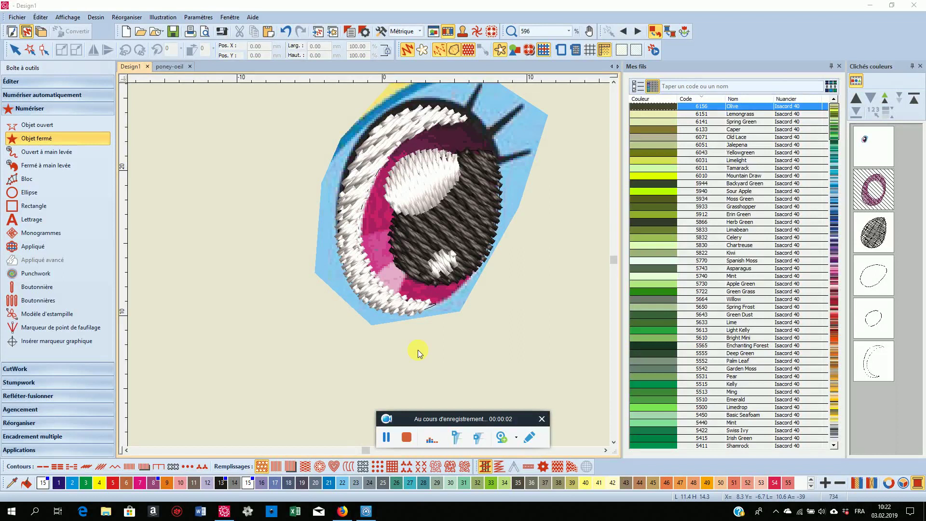
scroll(368, 264, up, 2)
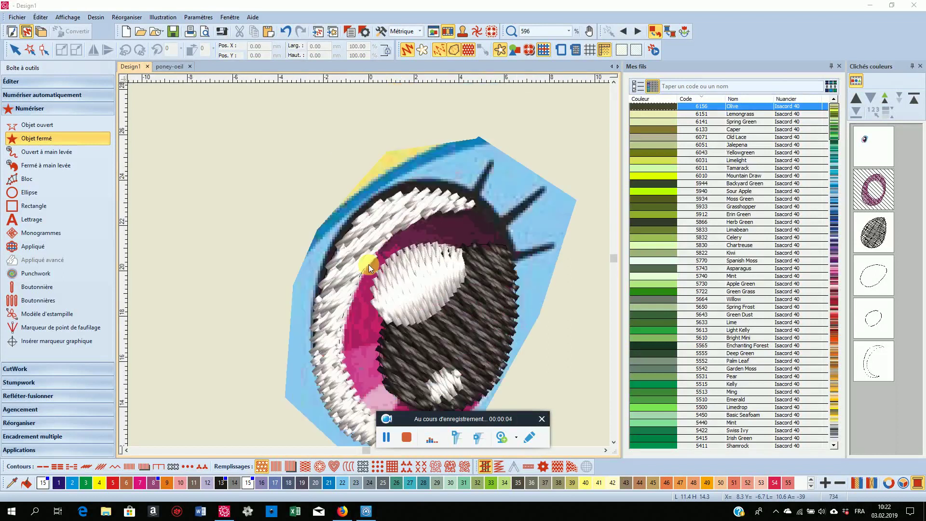
scroll(369, 265, down, 2)
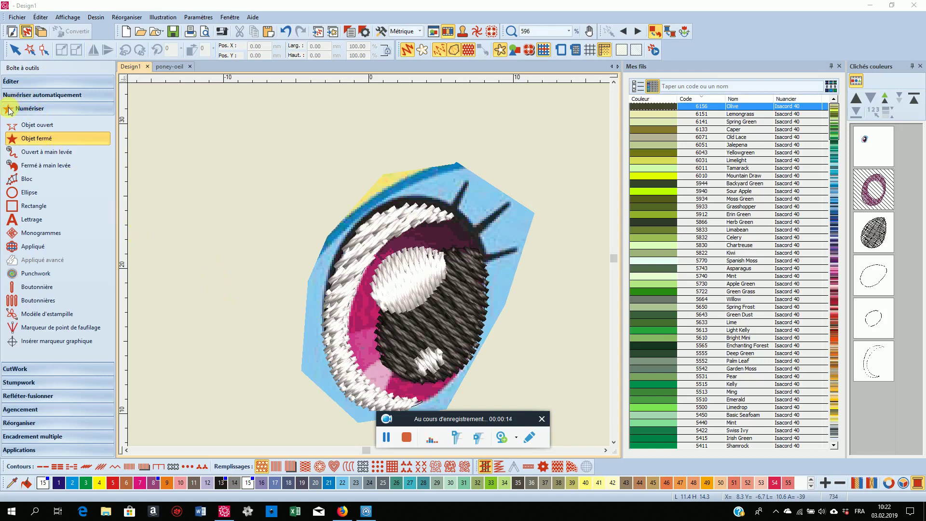
- Add four stitch angle lines across the white crescent, spaced along its curve from the upper part to the lower end
click(13, 81)
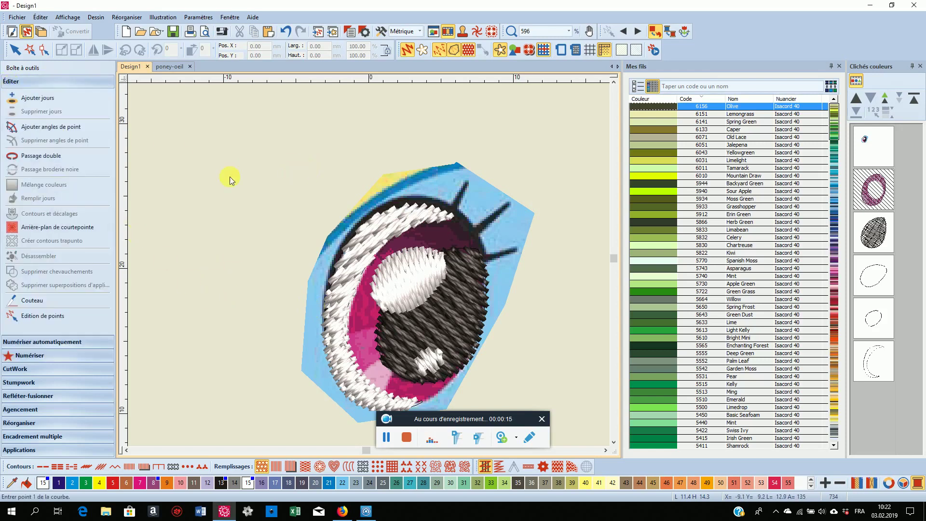
click(71, 127)
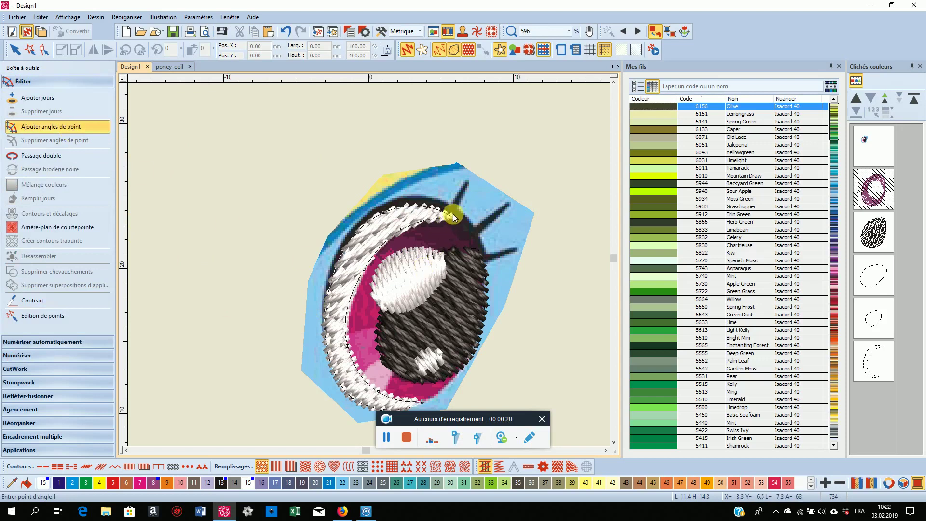
scroll(453, 213, up, 5)
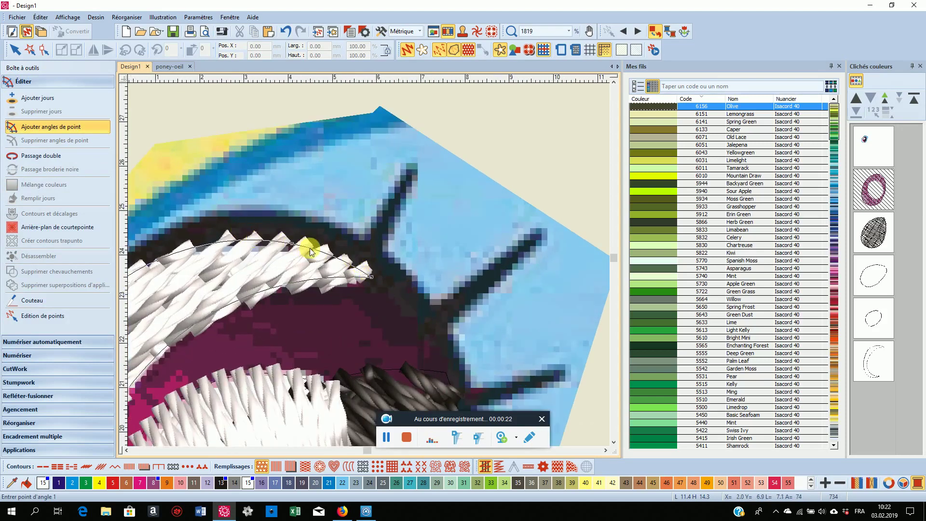
scroll(368, 265, down, 4)
scroll(369, 265, down, 1)
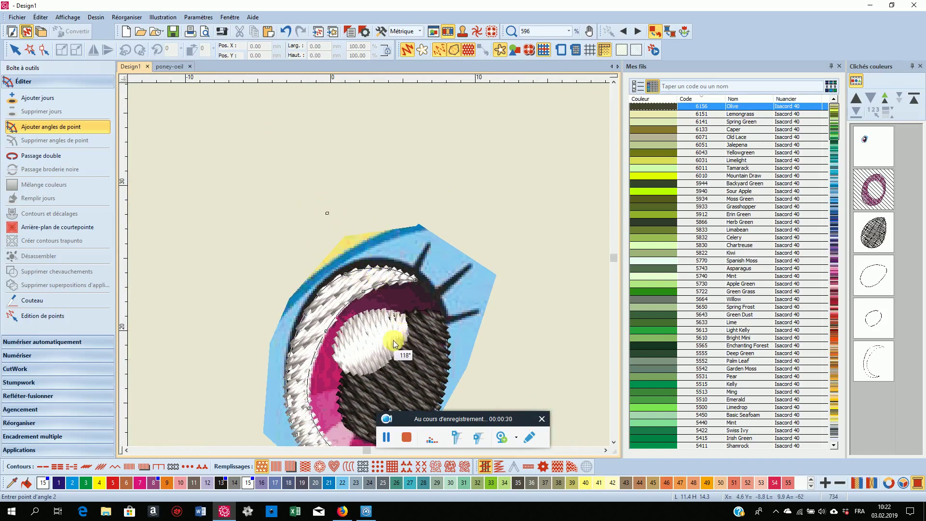
click(372, 306)
click(281, 360)
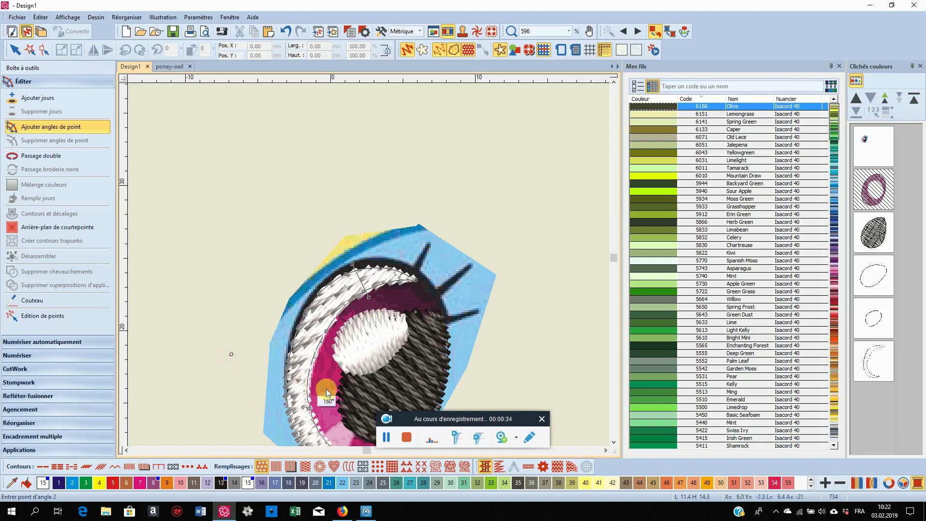
click(319, 363)
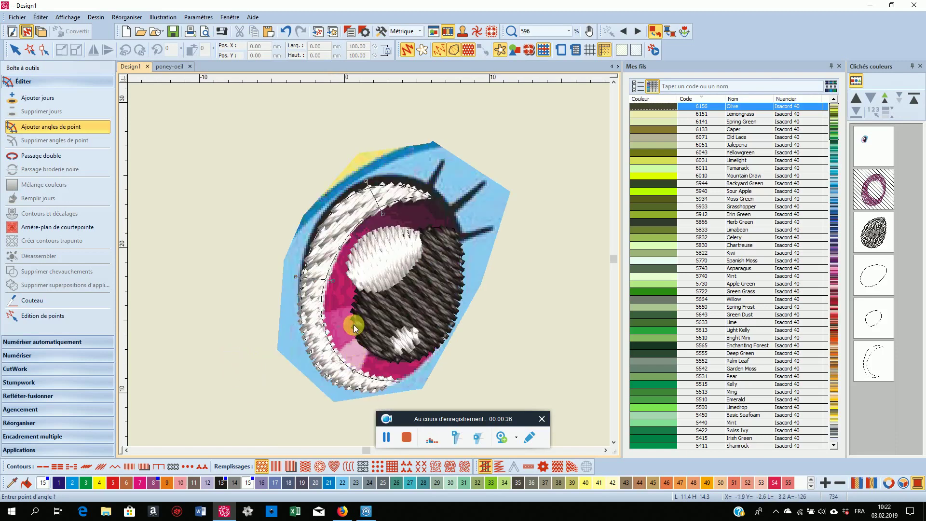
click(372, 372)
click(370, 397)
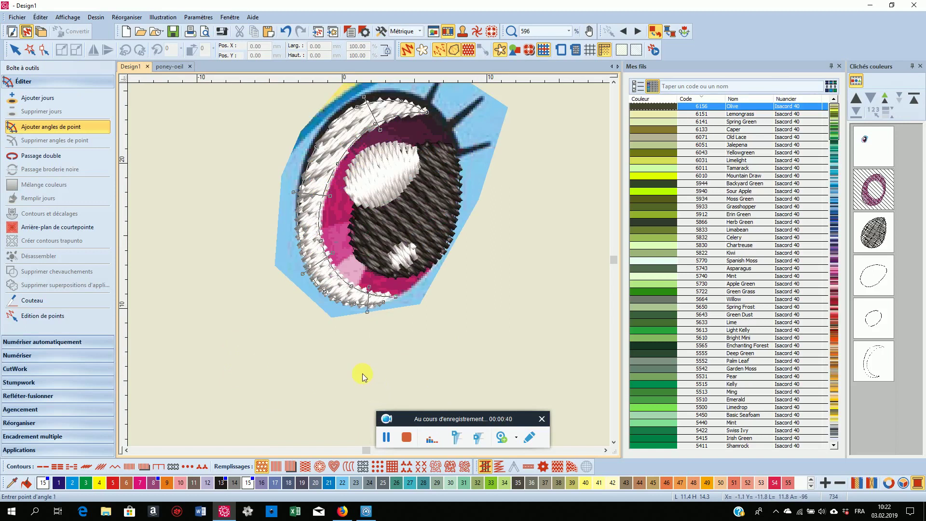
key(Return)
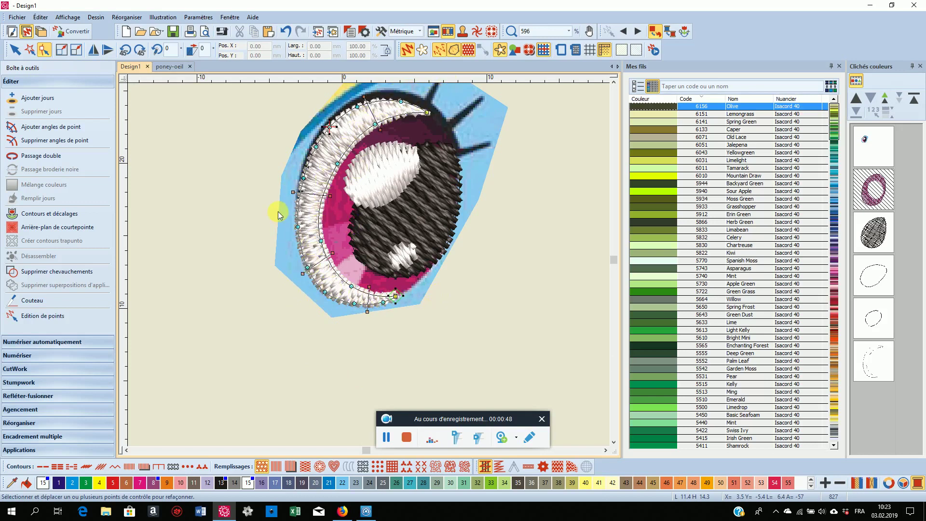
- Adjust the outer ends of the two stitch angle lines on the crescent's left side, moving both slightly upward
drag(296, 195, 298, 191)
drag(303, 273, 299, 265)
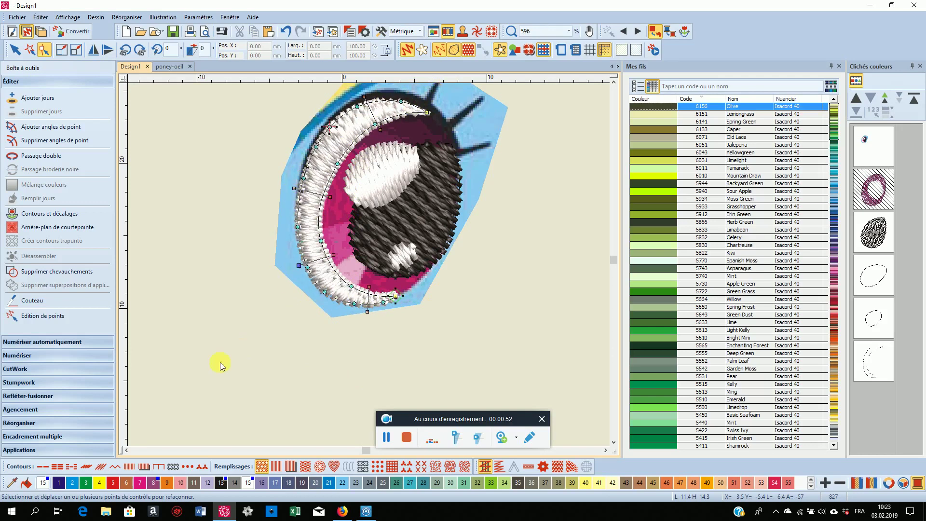
click(15, 50)
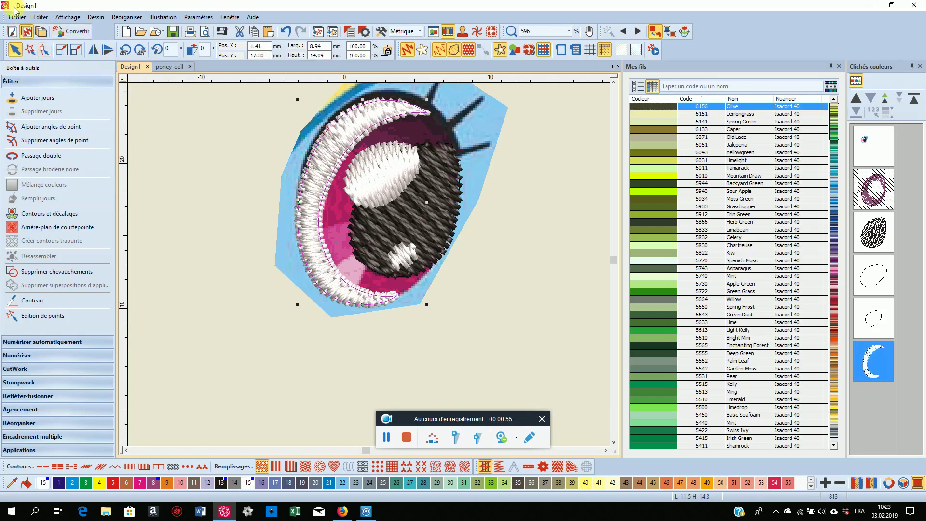
- Smooth the white crescent's curves with a precision of 0.30 mm
click(33, 22)
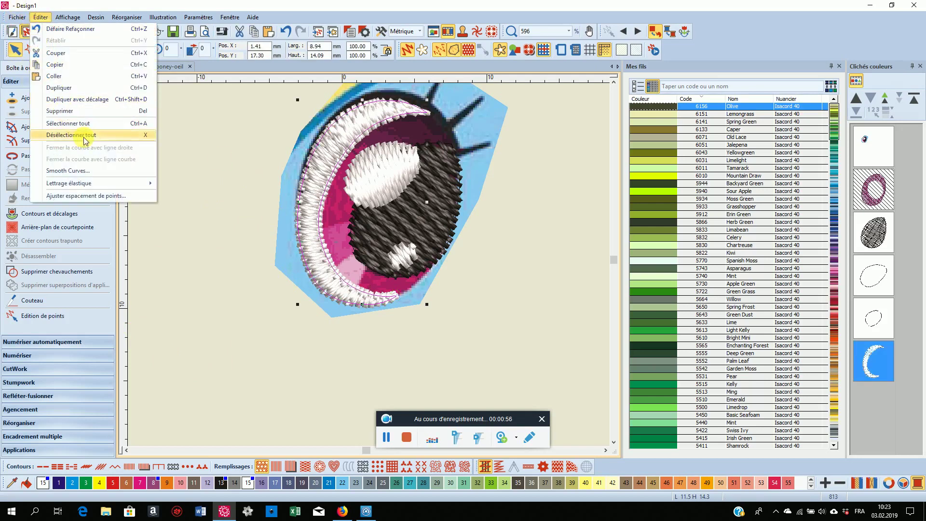
click(94, 174)
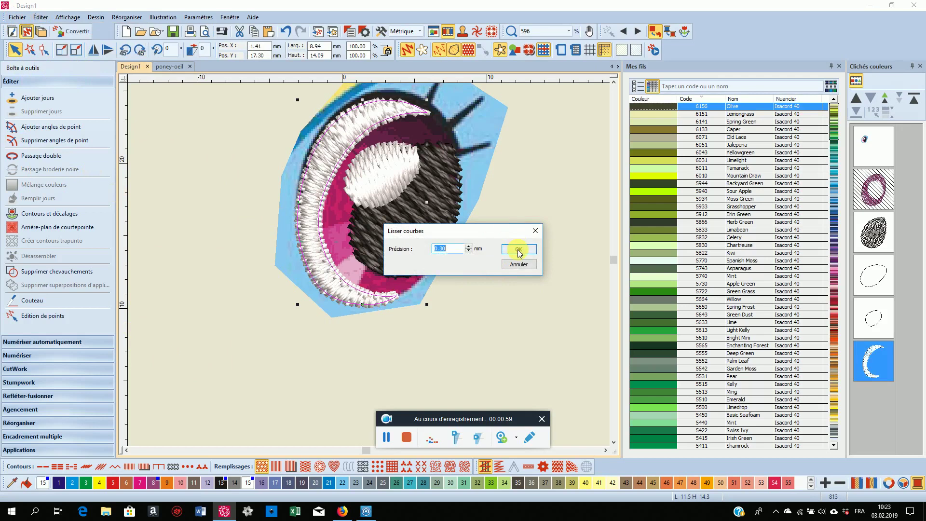
click(519, 247)
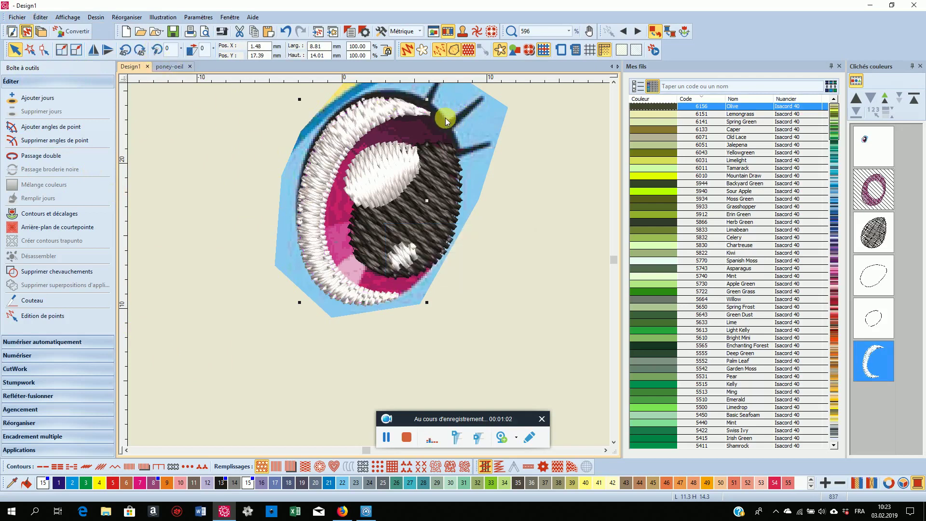
- Pull the white crescent's upper tip back to shorten it, and change the crescent's fill type to satin
scroll(432, 114, up, 6)
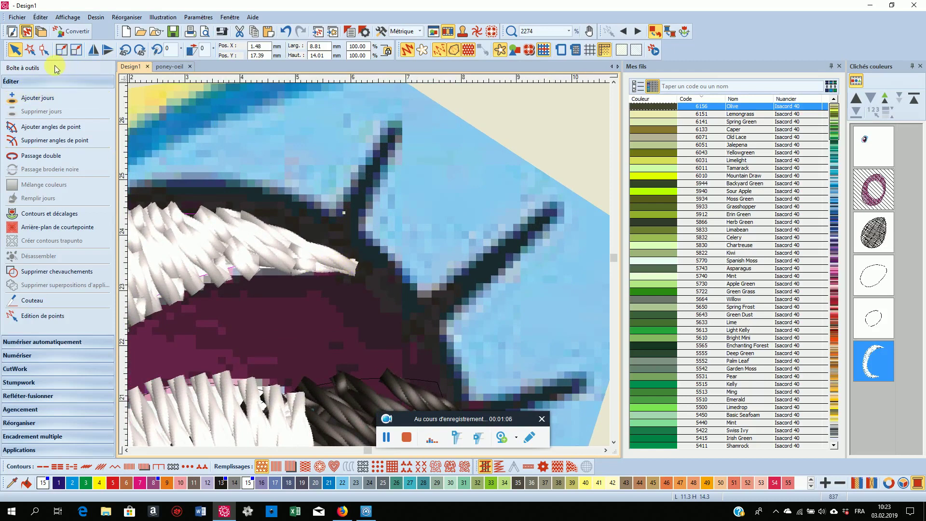
click(44, 52)
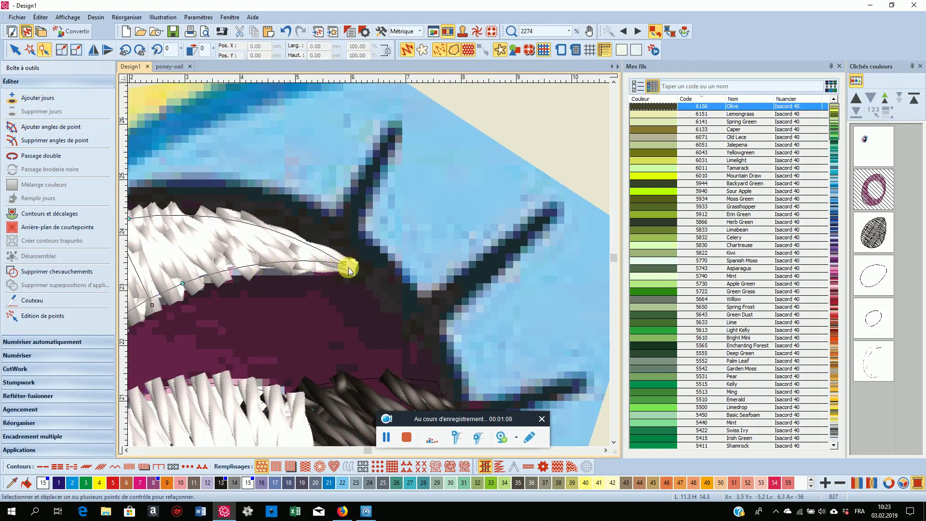
drag(349, 269, 308, 264)
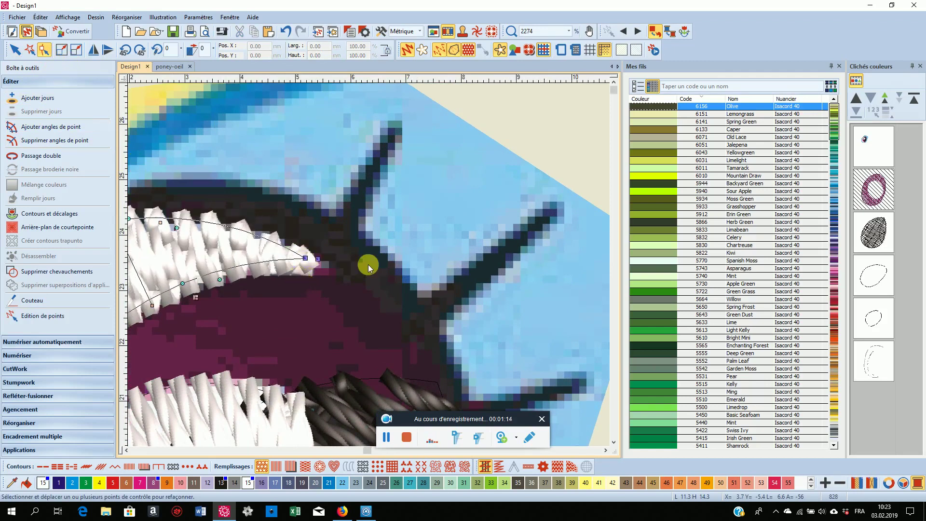
scroll(369, 264, down, 4)
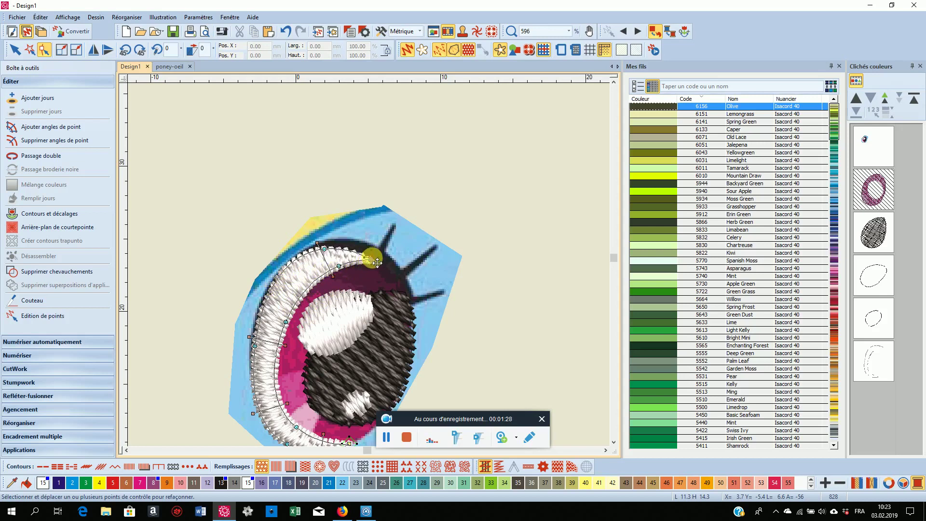
scroll(362, 317, down, 2)
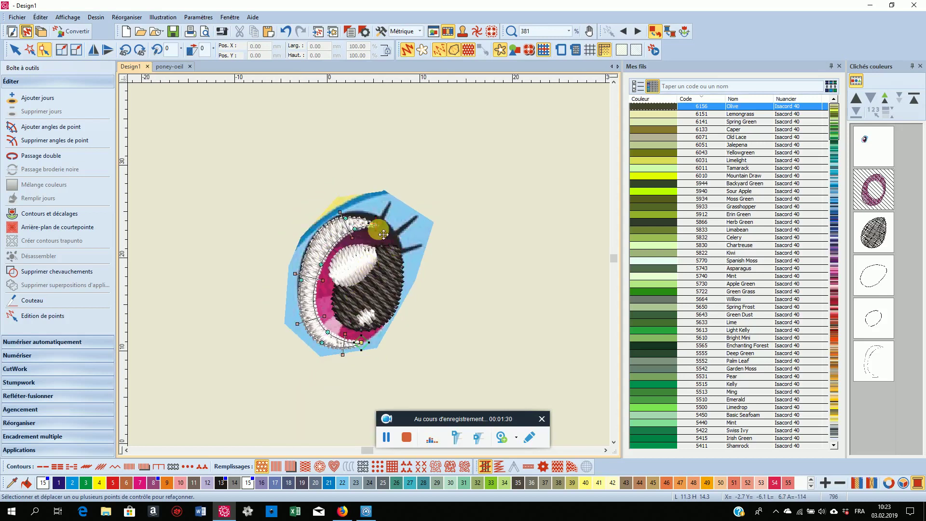
click(362, 343)
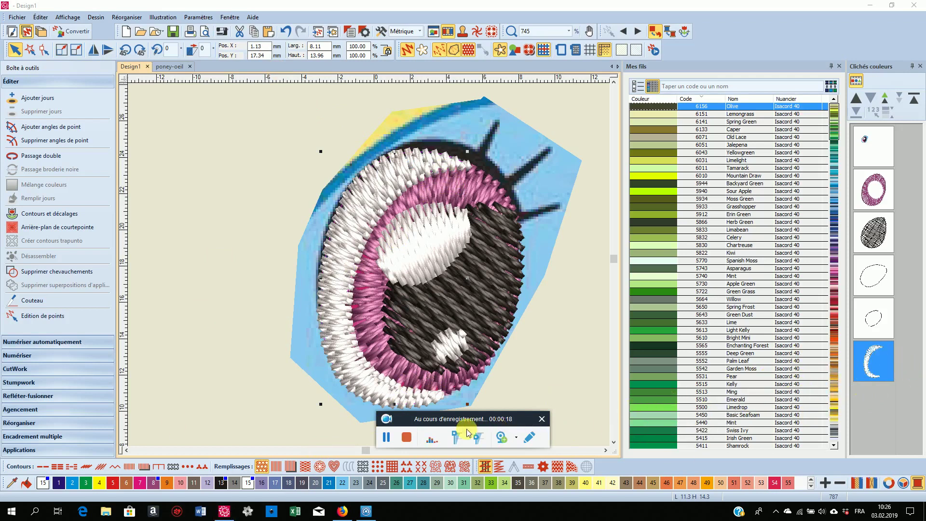
click(276, 466)
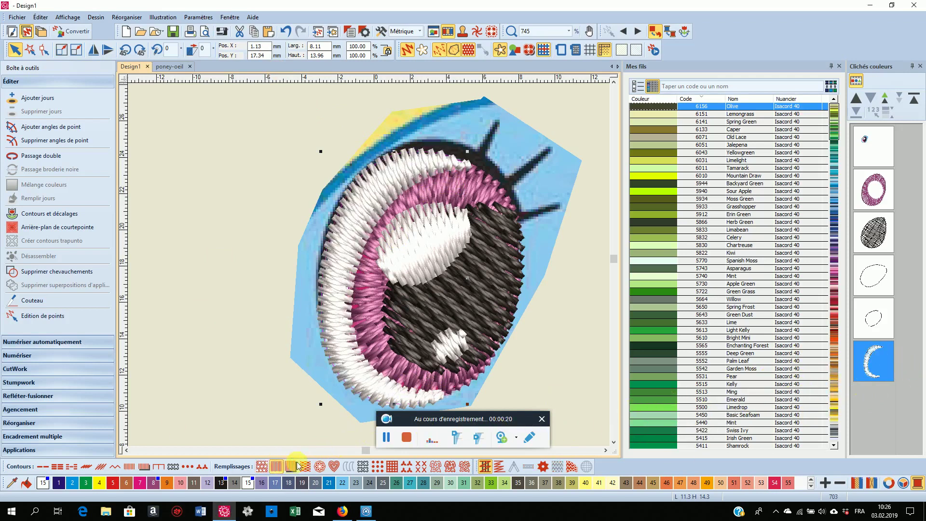
- Move three outer outline nodes on the iris's left and upper-left side slightly outward so it extends under the white crescent
click(876, 189)
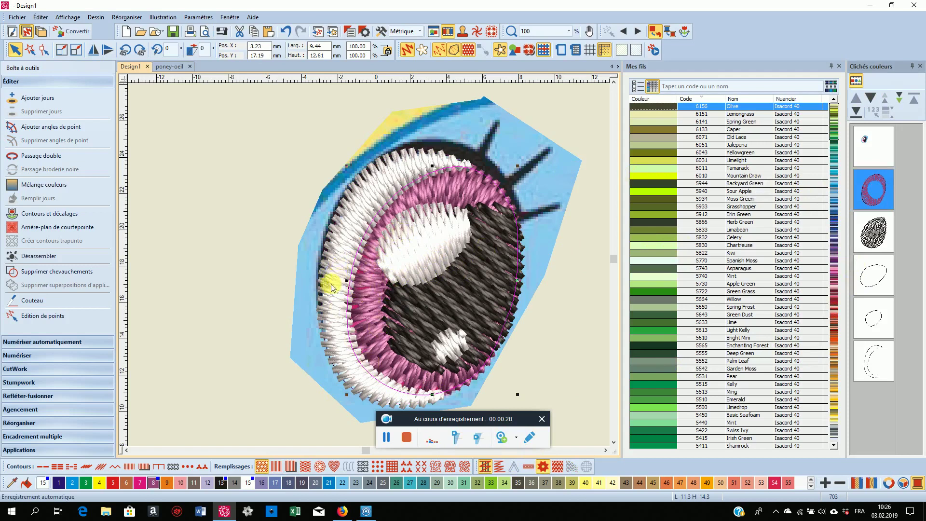
click(44, 50)
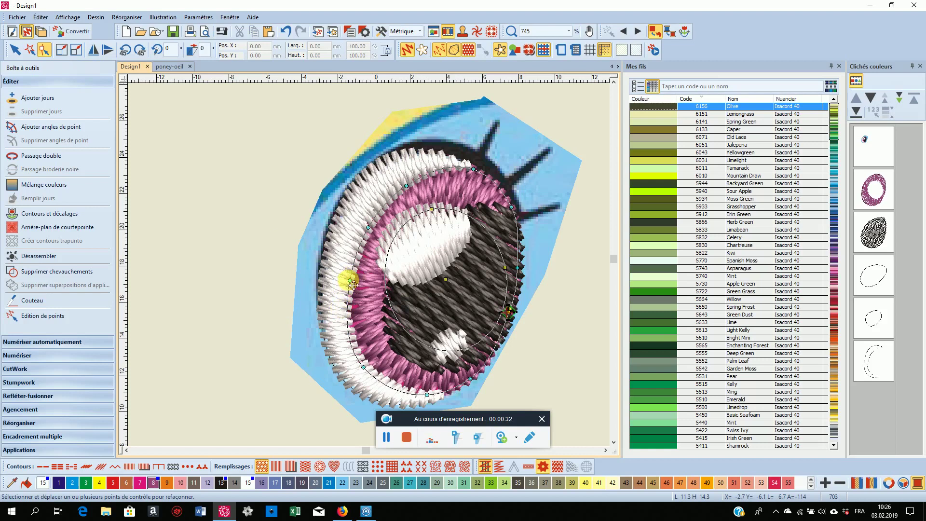
drag(350, 279, 345, 279)
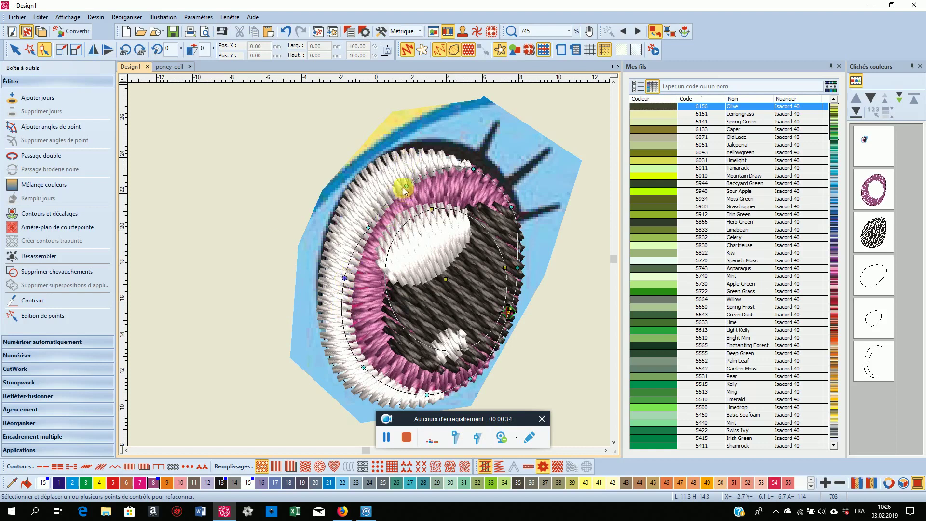
drag(409, 189, 401, 178)
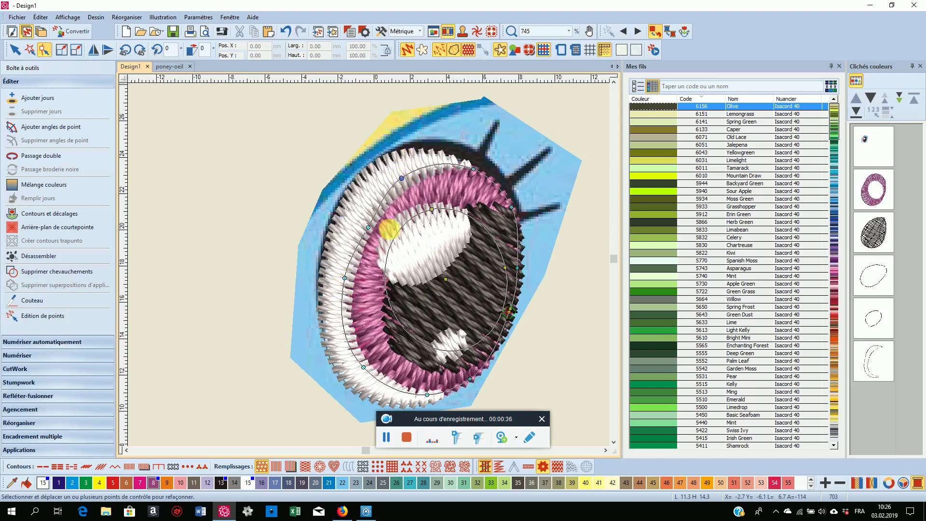
drag(374, 231, 370, 224)
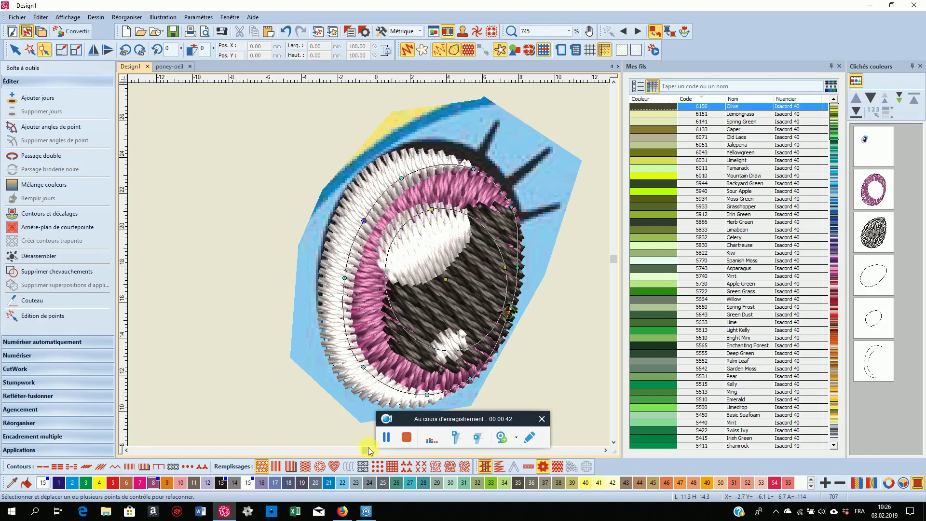
click(15, 50)
scroll(369, 265, down, 4)
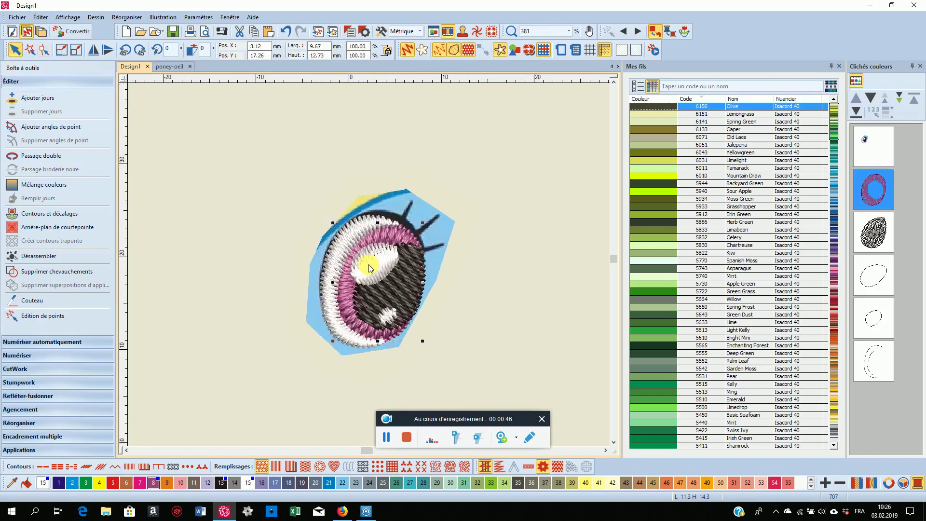
scroll(369, 264, down, 2)
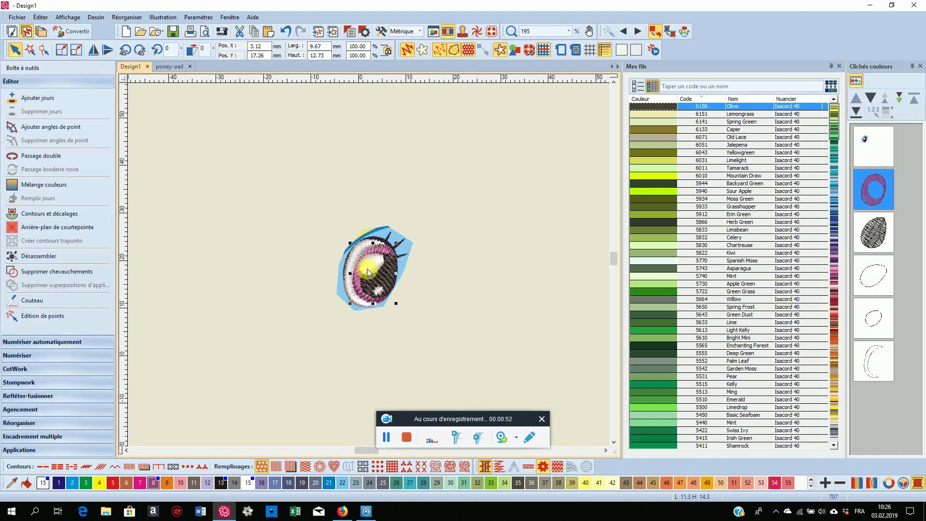
- Slim the large white highlight by raising its lower-edge nodes, and reposition it slightly left against the upper inner edge of the iris
scroll(369, 268, up, 5)
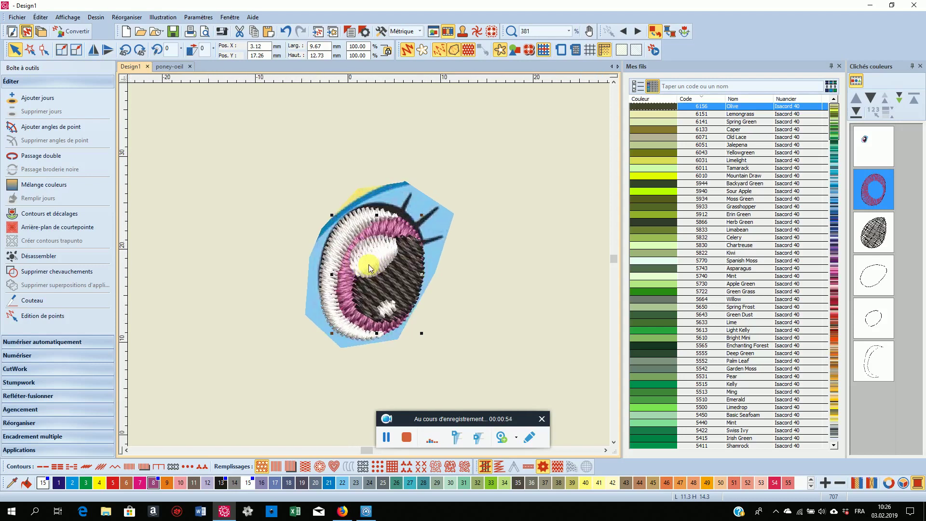
click(391, 244)
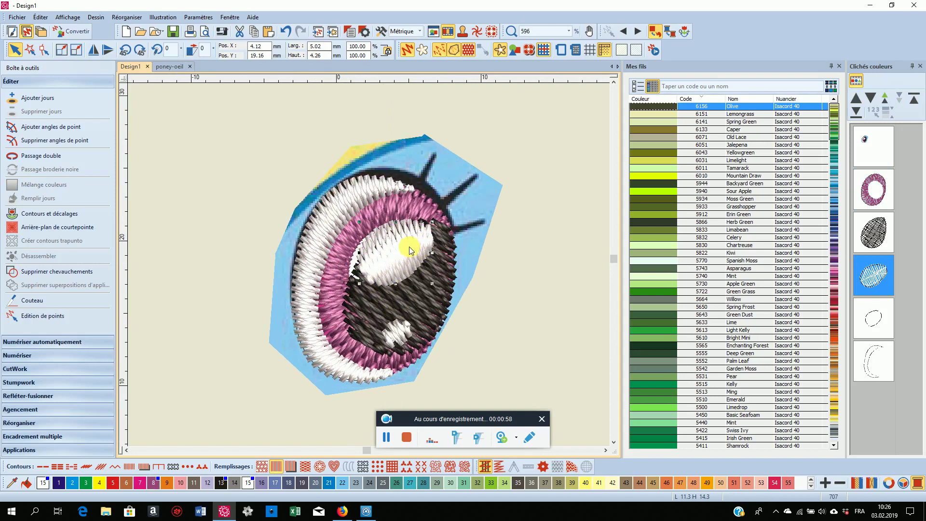
drag(409, 247, 384, 259)
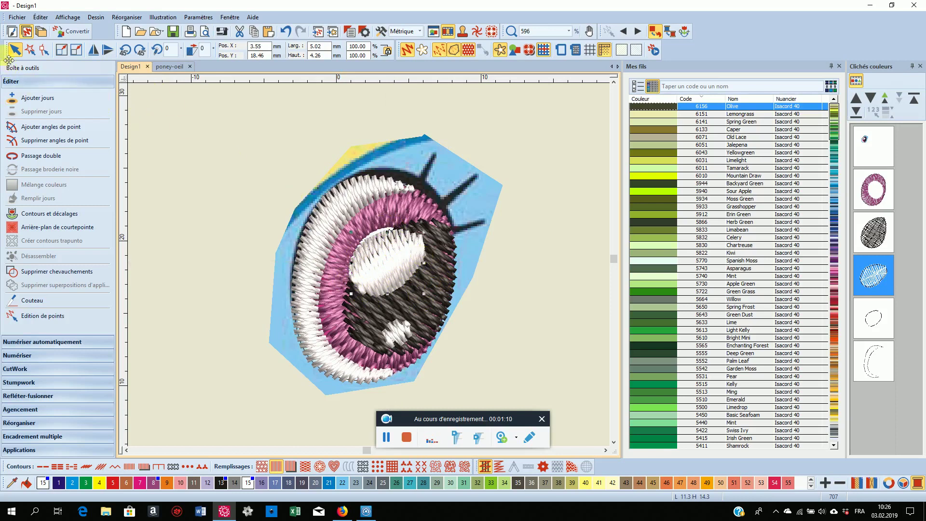
click(44, 50)
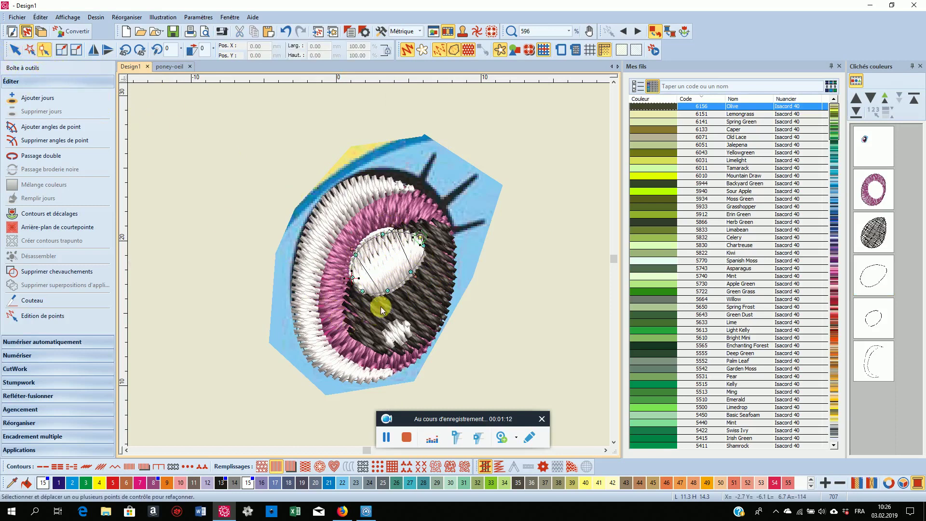
drag(388, 291, 408, 263)
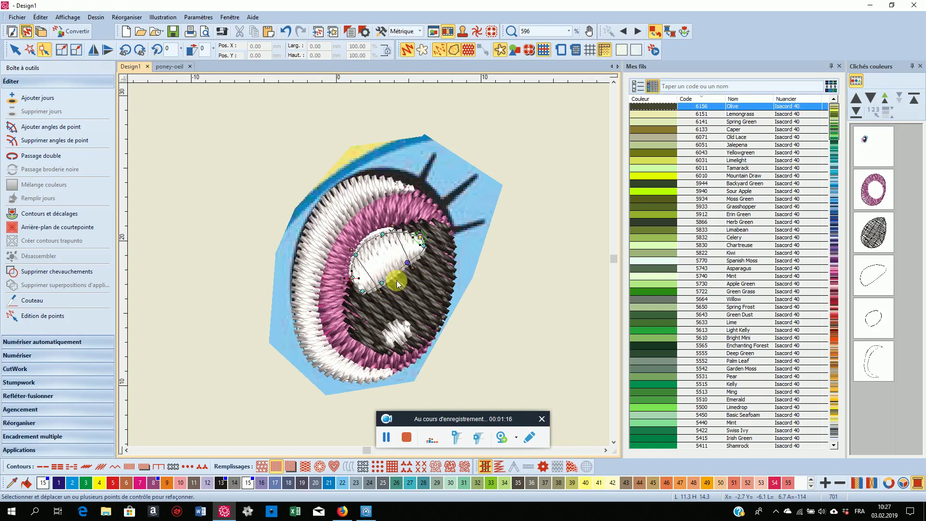
drag(369, 295, 367, 293)
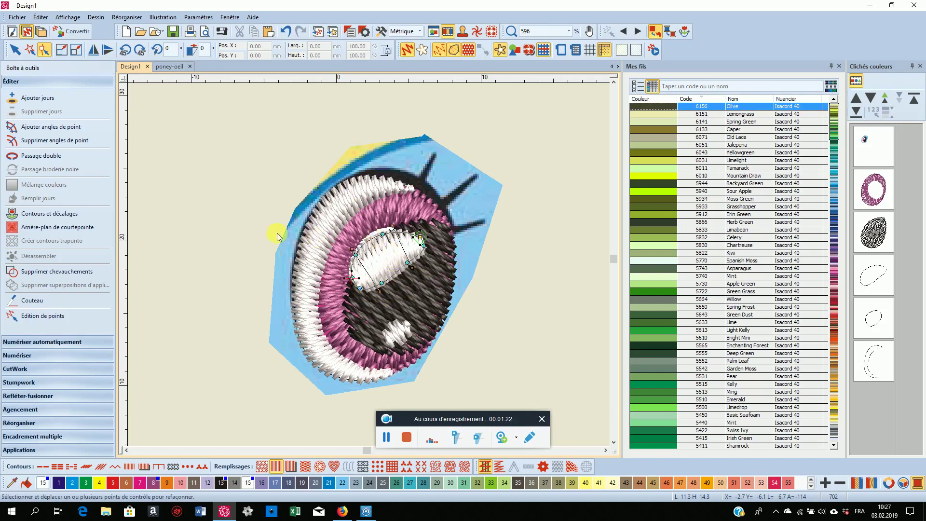
key(Escape)
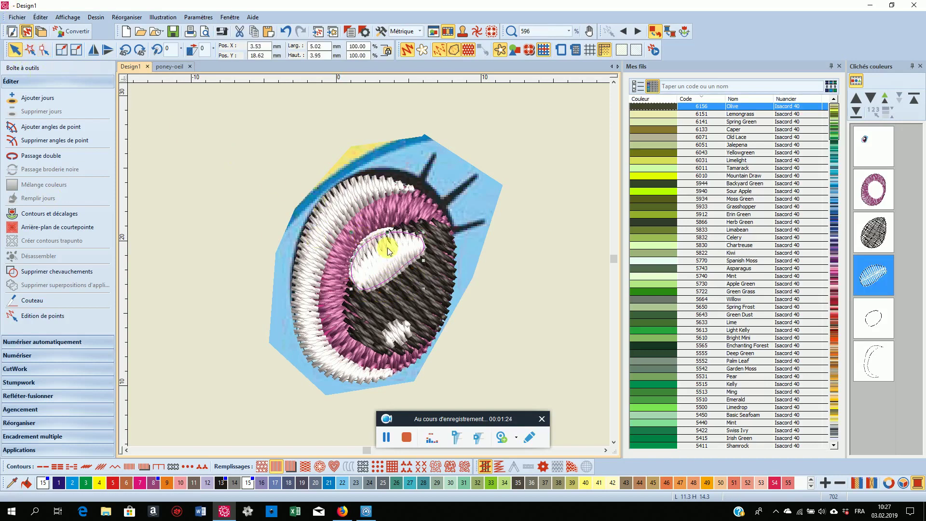
drag(404, 261, 400, 253)
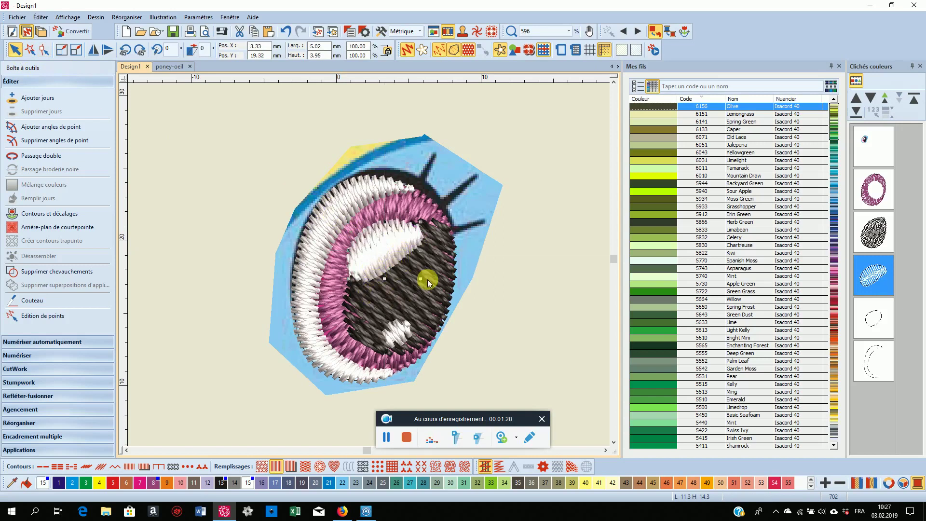
- Reshape the large highlight's upper-right corner by moving its corner node outward and upward
click(44, 49)
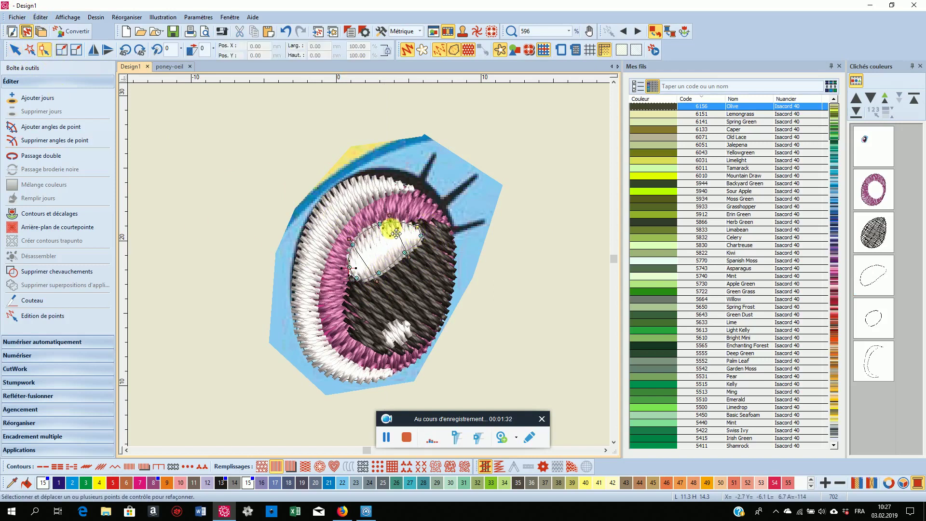
click(418, 226)
drag(423, 231, 427, 229)
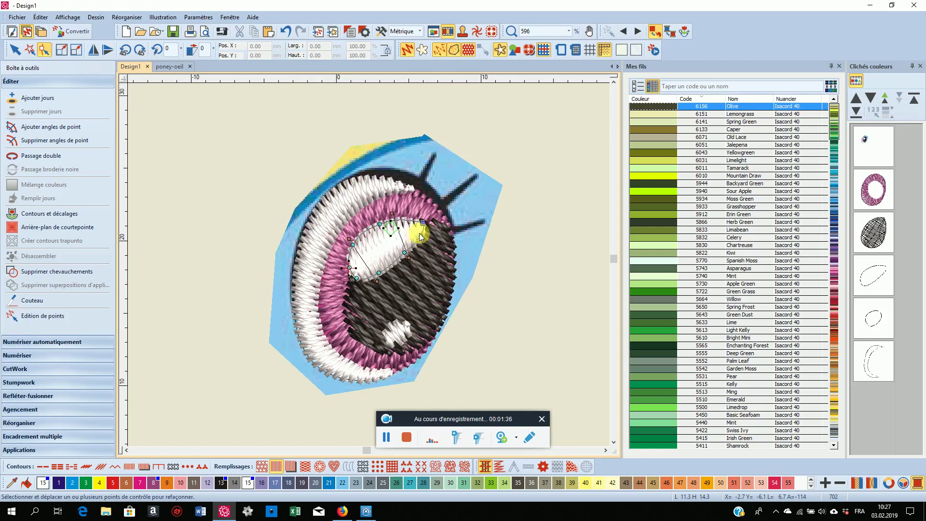
click(424, 241)
scroll(425, 239, up, 5)
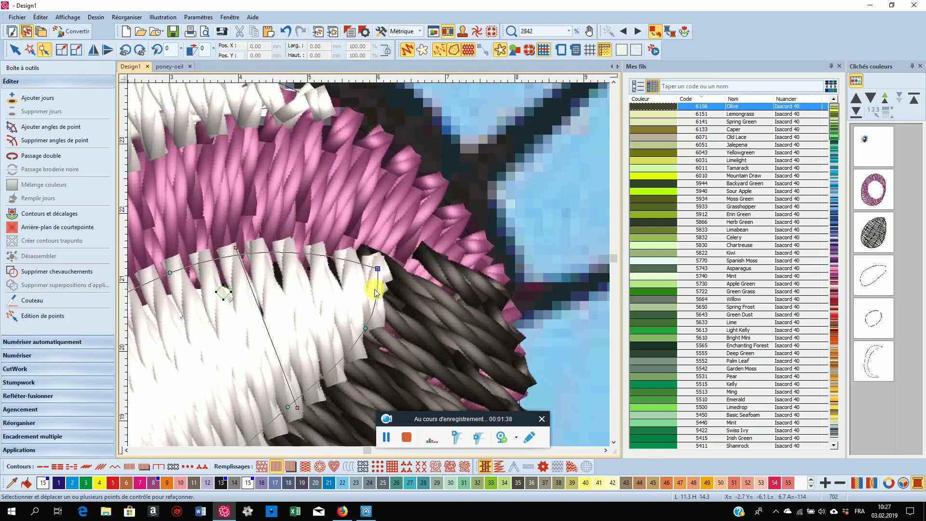
drag(380, 274, 378, 257)
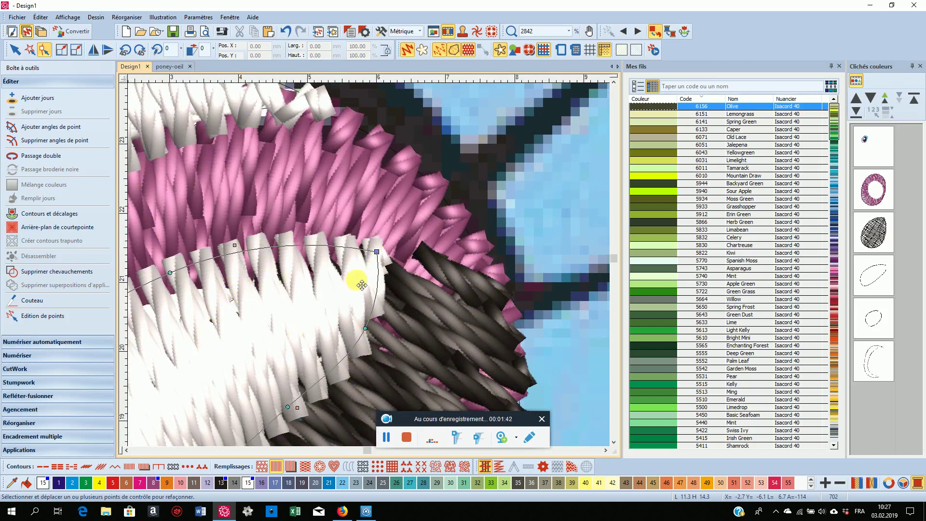
click(384, 260)
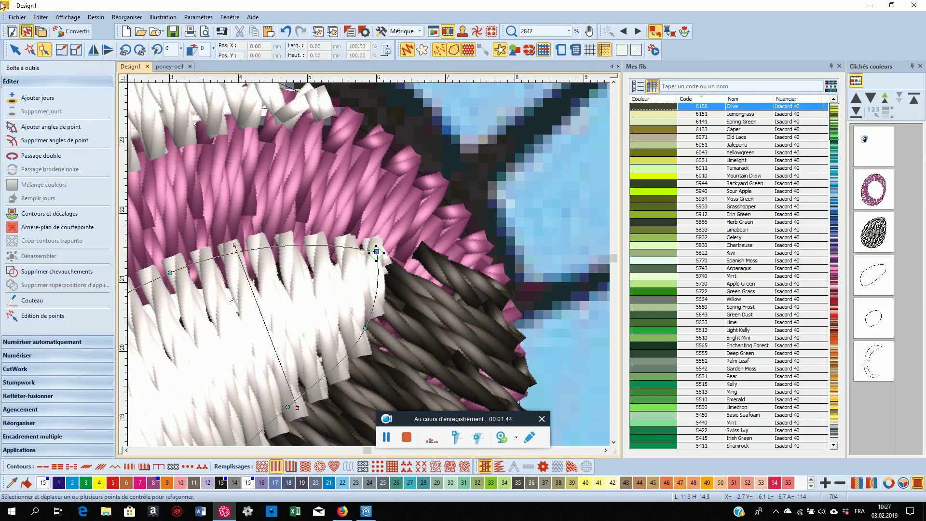
click(14, 50)
- Scale the large highlight proportionally to about 4.92 × 3.97 mm and fit it into the upper left of the pupil
scroll(366, 264, down, 5)
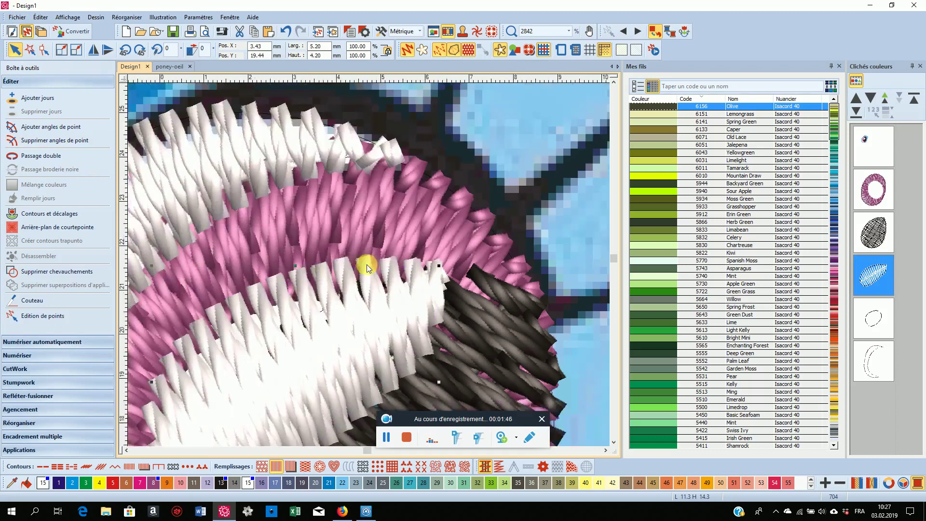
scroll(369, 265, down, 2)
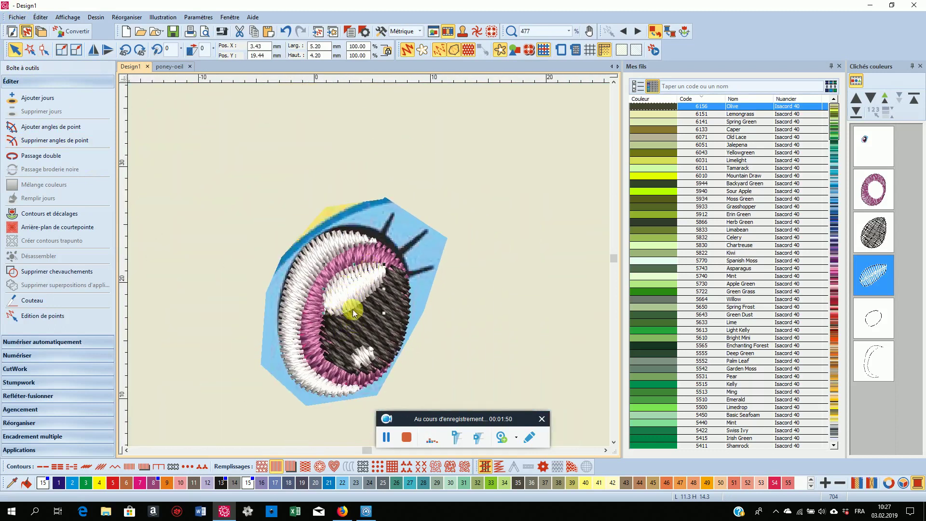
drag(385, 315, 323, 321)
drag(353, 288, 358, 291)
- Move the pupil's upper-left outline node outward so the black fill extends farther under the large highlight
scroll(369, 265, up, 6)
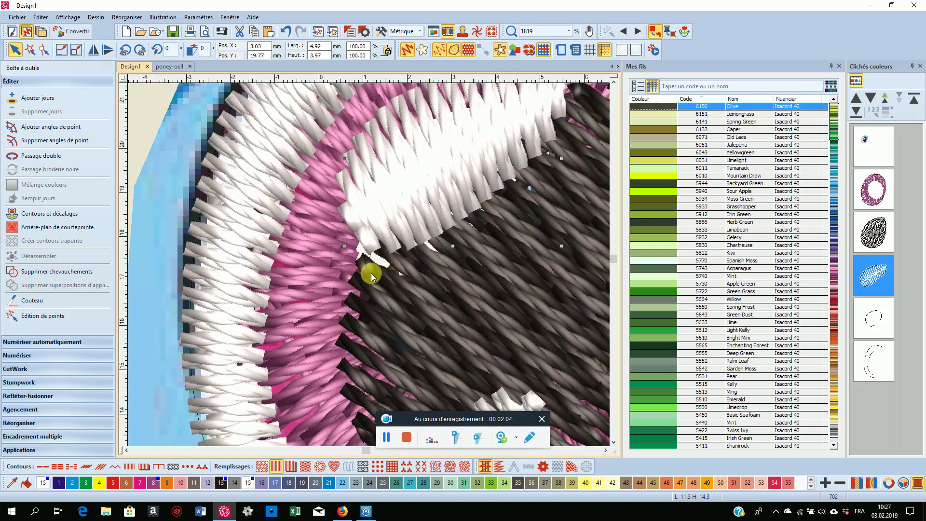
click(379, 302)
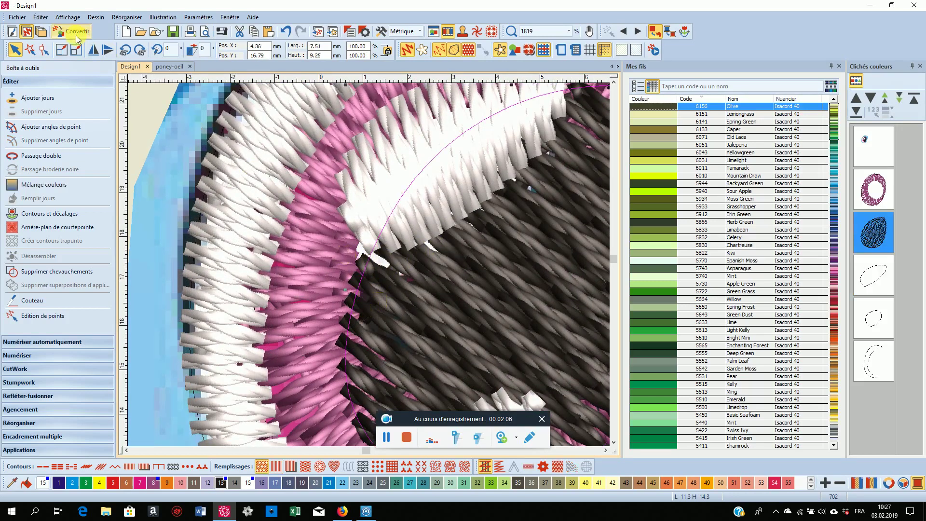
click(45, 49)
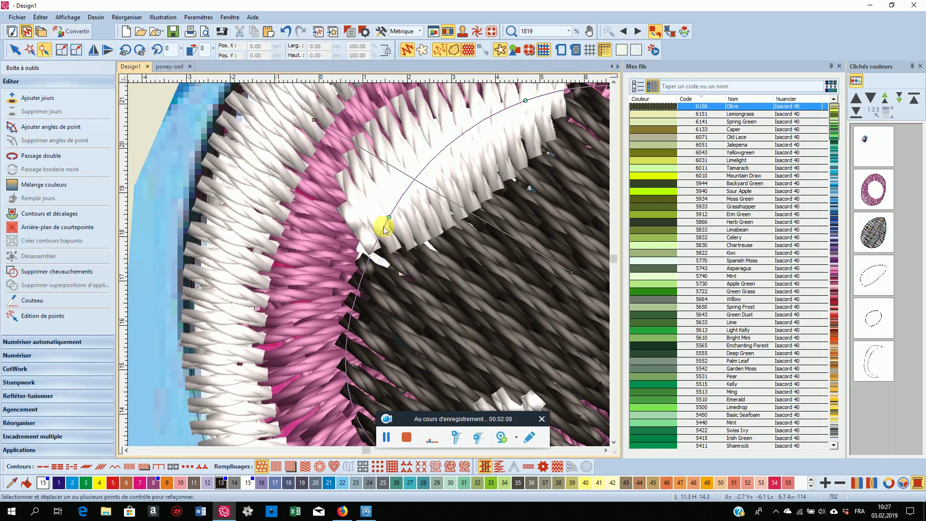
drag(392, 221, 367, 206)
key(v)
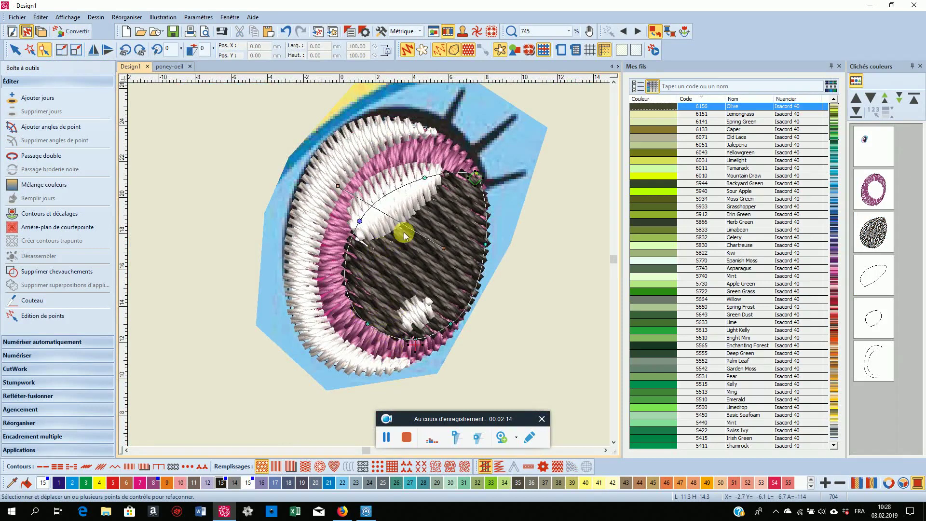
click(14, 50)
click(374, 196)
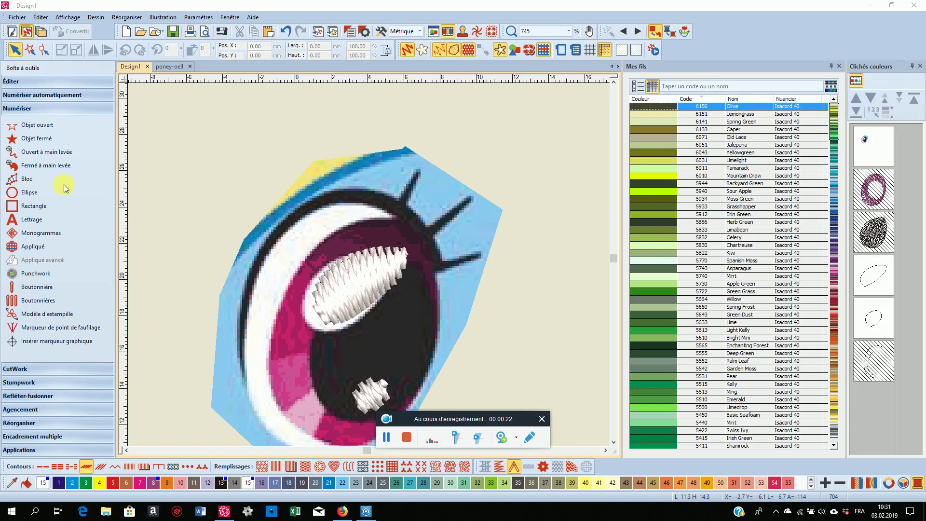
- Digitize the uppermost eyelash as a black (color 13) single-line open object, curving from its base on the eyelid past the artwork's tip
click(36, 125)
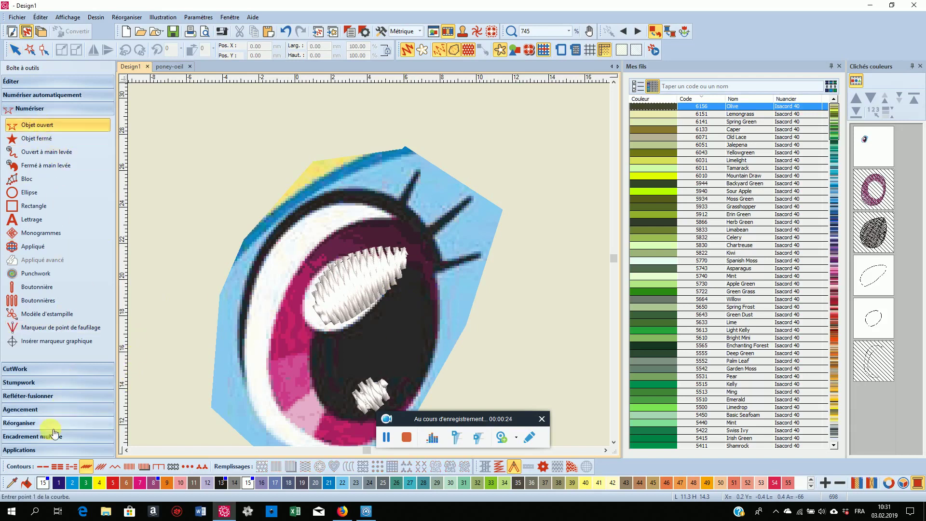
click(43, 466)
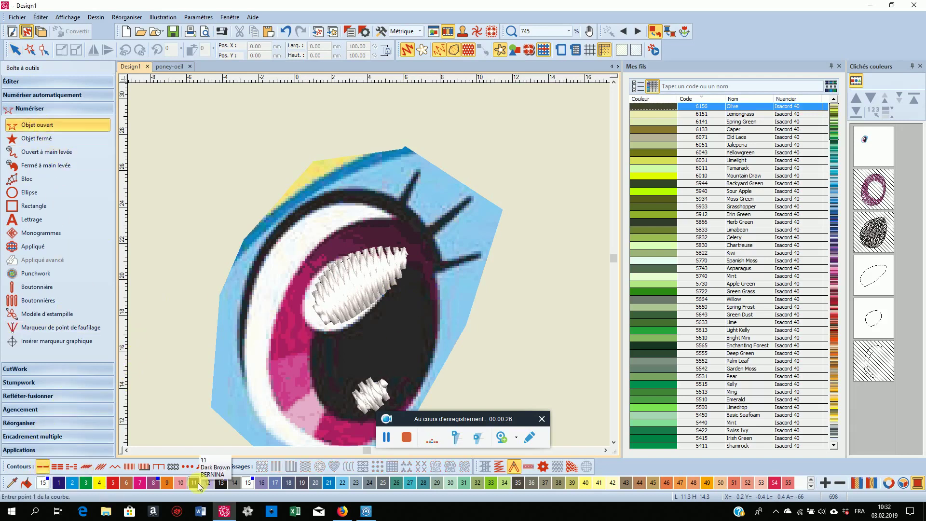
click(221, 483)
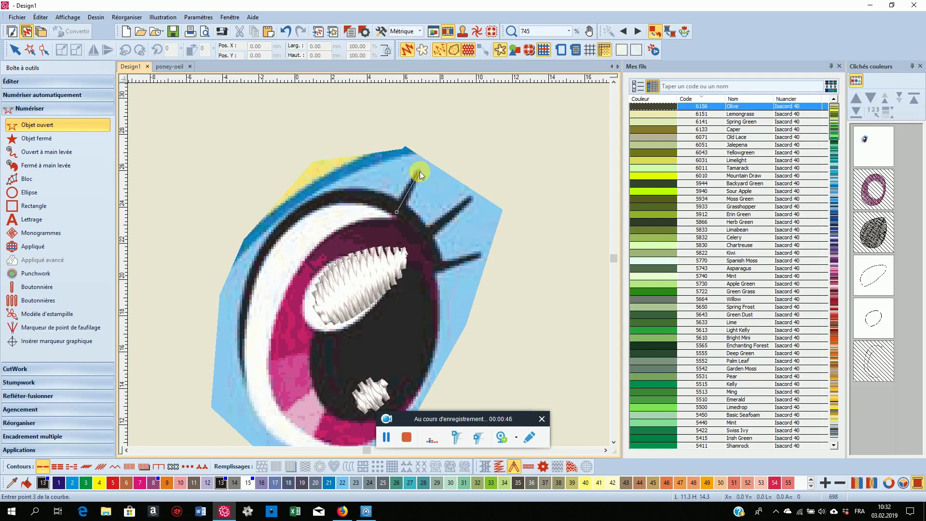
click(413, 127)
key(Return)
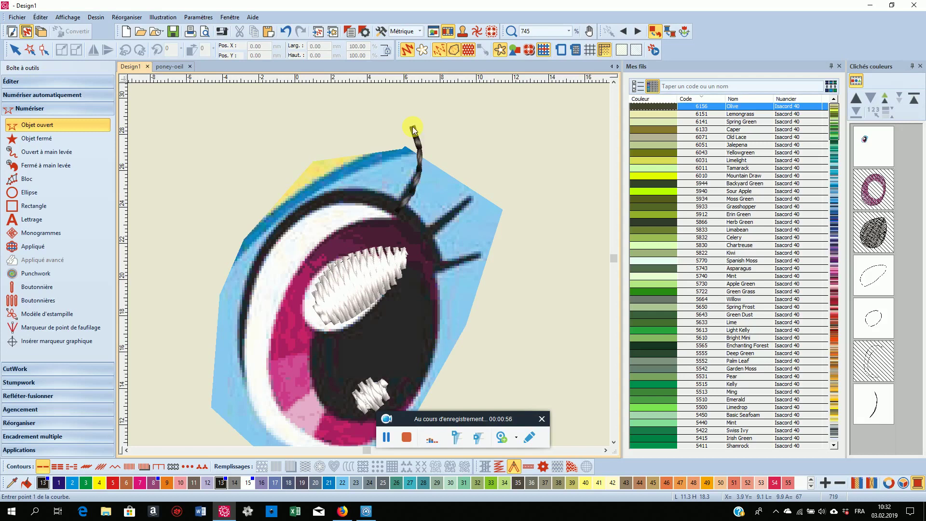
- Retrace the uppermost eyelash from its tip back to its base as an open object with the heavier slanted outline stitch
click(87, 468)
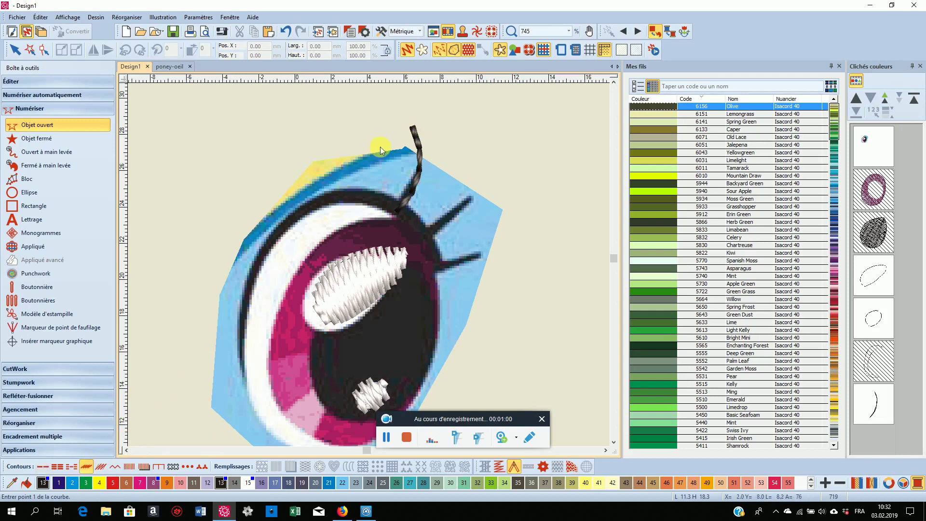
click(413, 130)
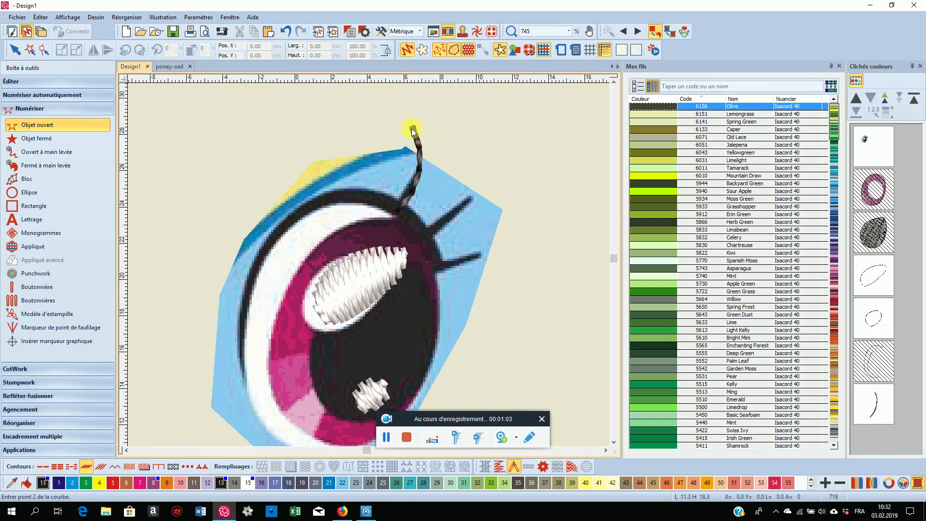
click(419, 171)
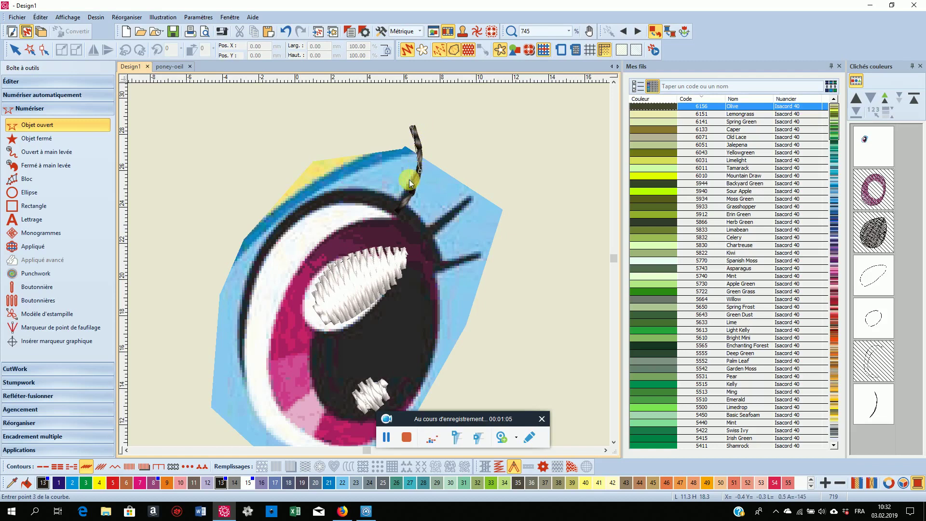
click(399, 209)
key(Return)
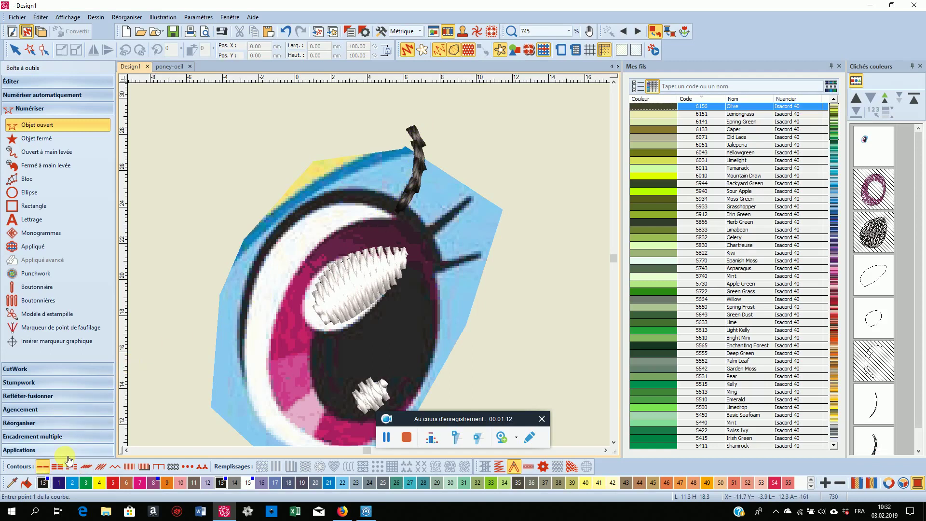
- Digitize a single-line open object from the first lash's base along the eyelid and out beyond the middle lash's tip
click(399, 207)
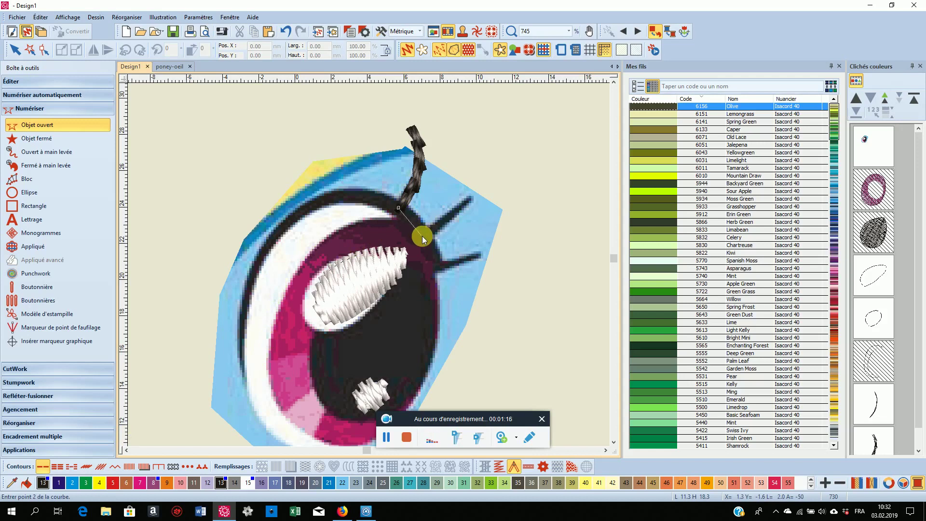
click(422, 235)
click(472, 198)
key(Return)
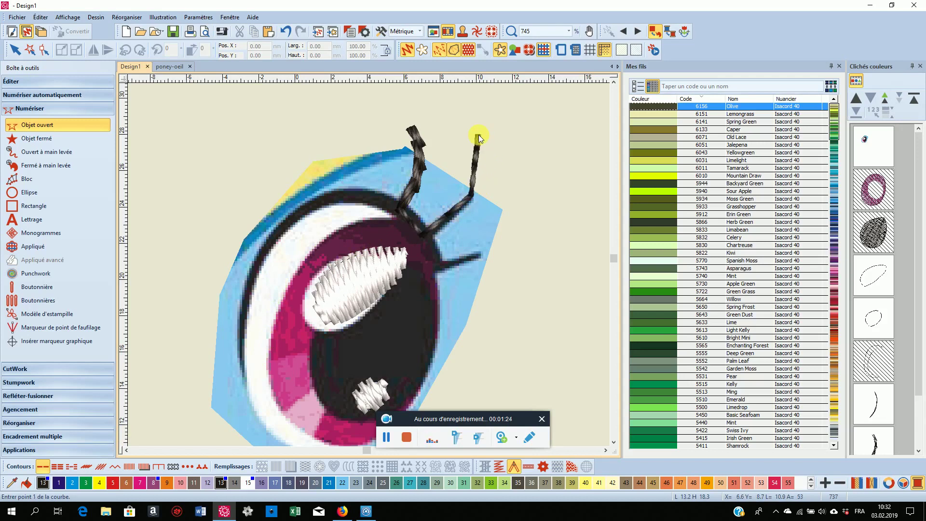
- Cover the middle eyelash with the heavier slanted outline stitch, tracing from its tip back to its base
click(87, 466)
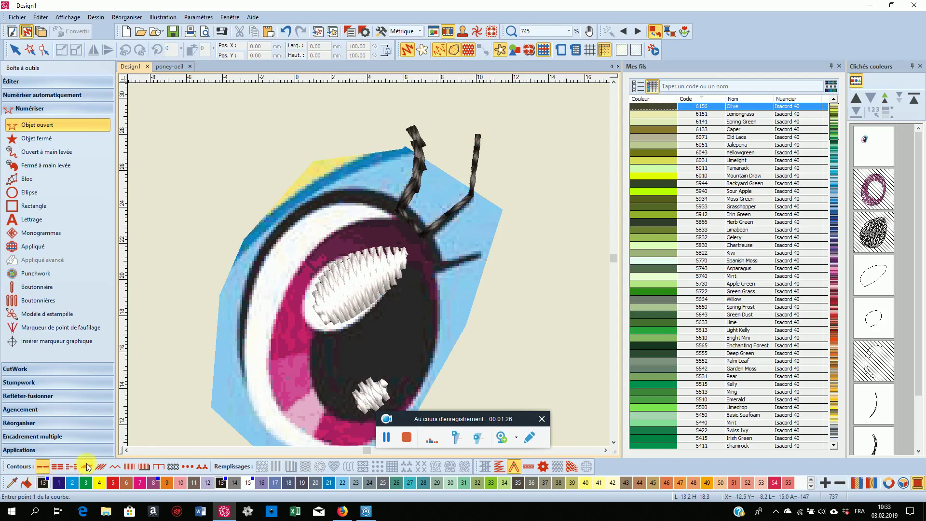
click(479, 132)
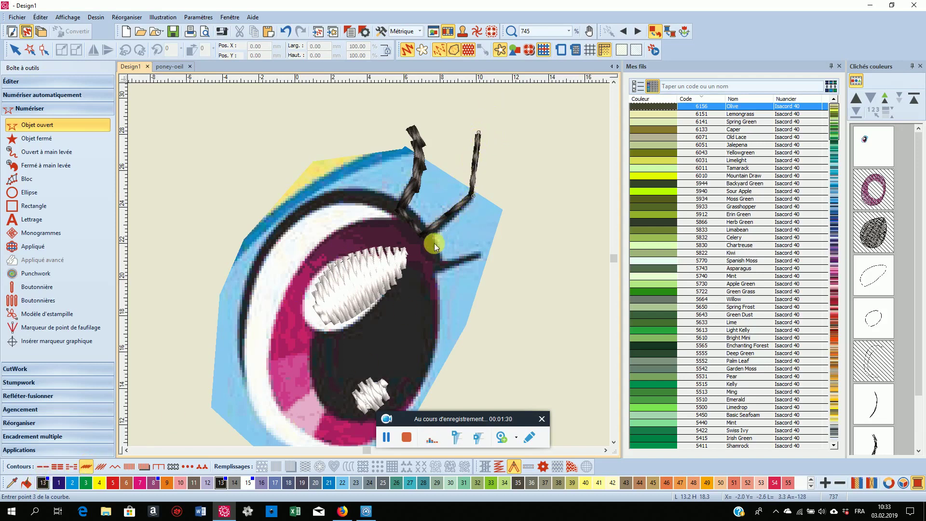
click(422, 233)
key(Return)
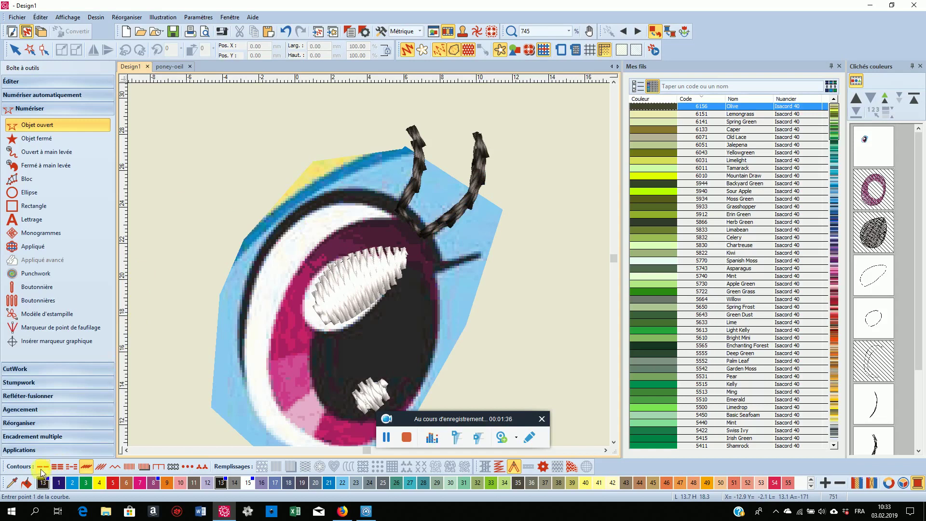
- Digitize a single-line open object from the middle lash's base to the lowest lash, extending its tip upward beyond the artwork
click(48, 467)
click(417, 236)
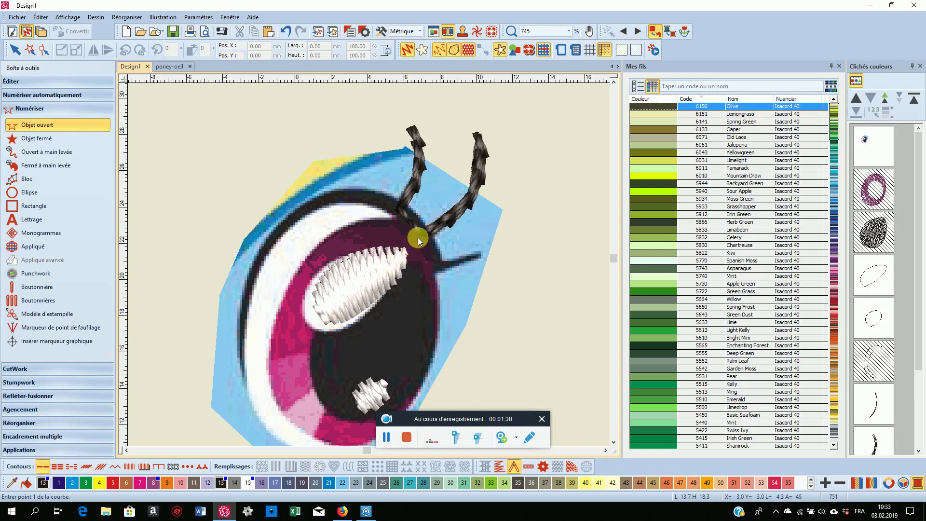
click(436, 269)
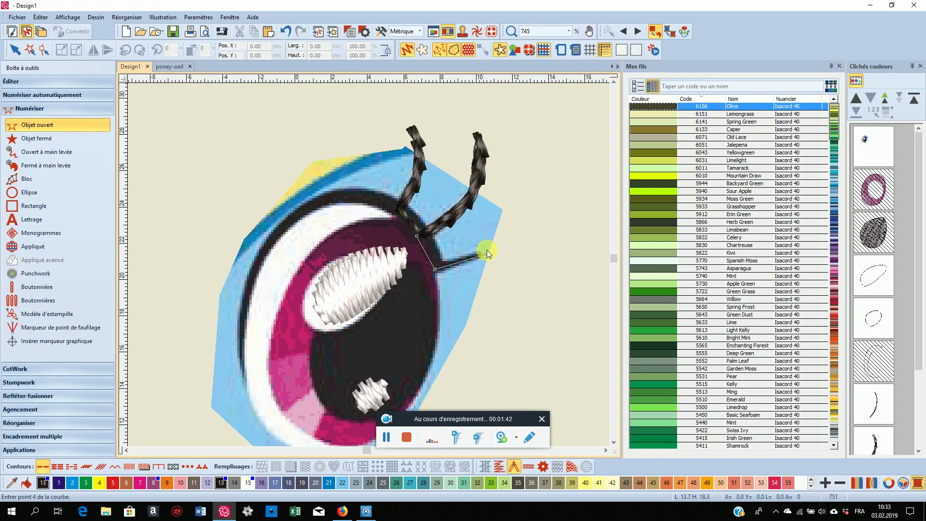
click(513, 209)
key(Return)
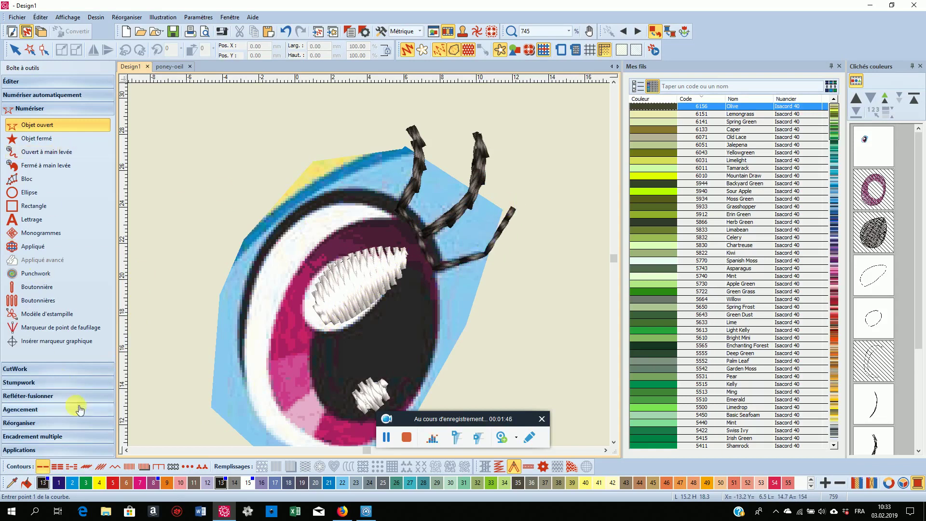
- Retrace the lowest eyelash from its tip to its base as an open object with the heavier slanted outline stitch
click(86, 466)
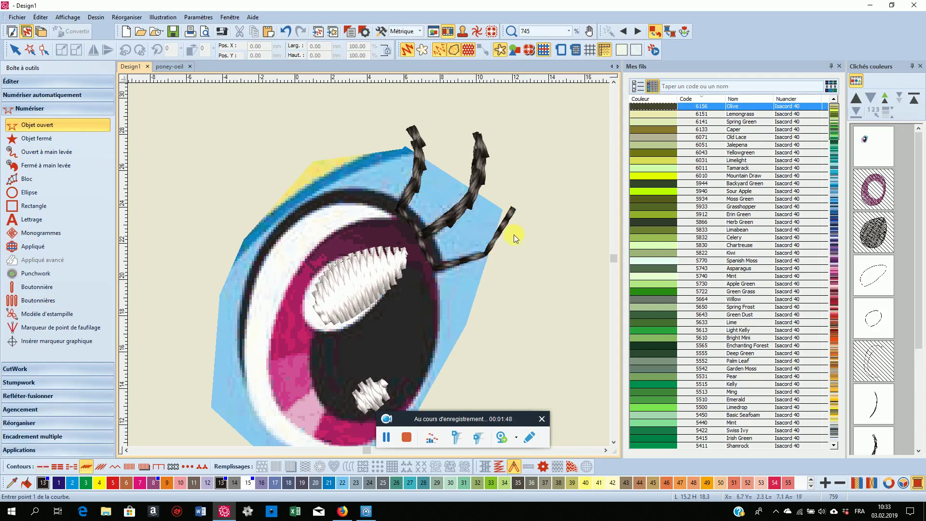
click(513, 207)
click(486, 252)
click(433, 267)
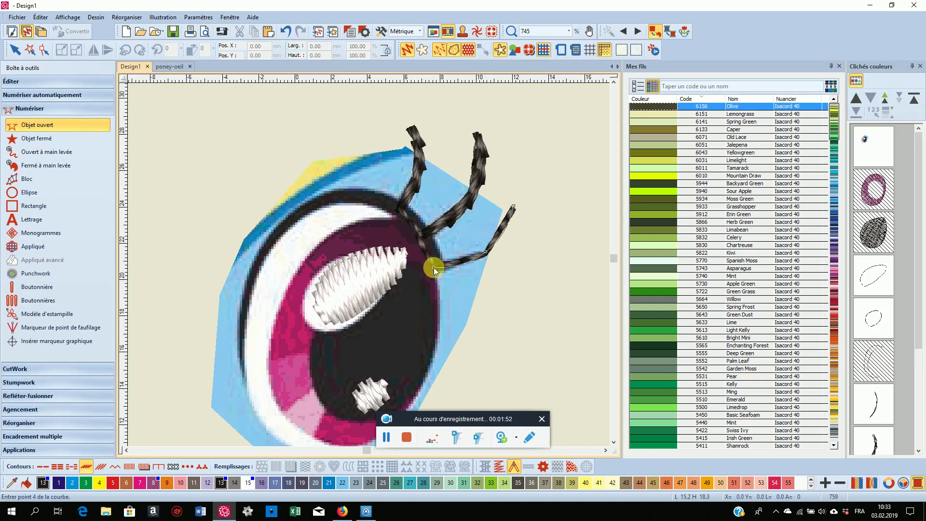
key(Return)
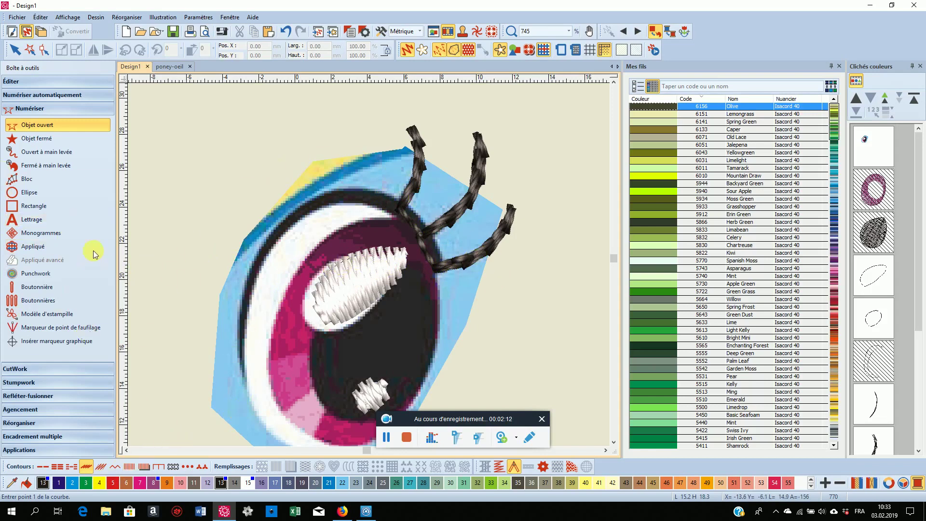
- Begin a closed object for the black eyelid band, tracing its inner edge from the lowest lash's base around to its lower-left end
click(36, 138)
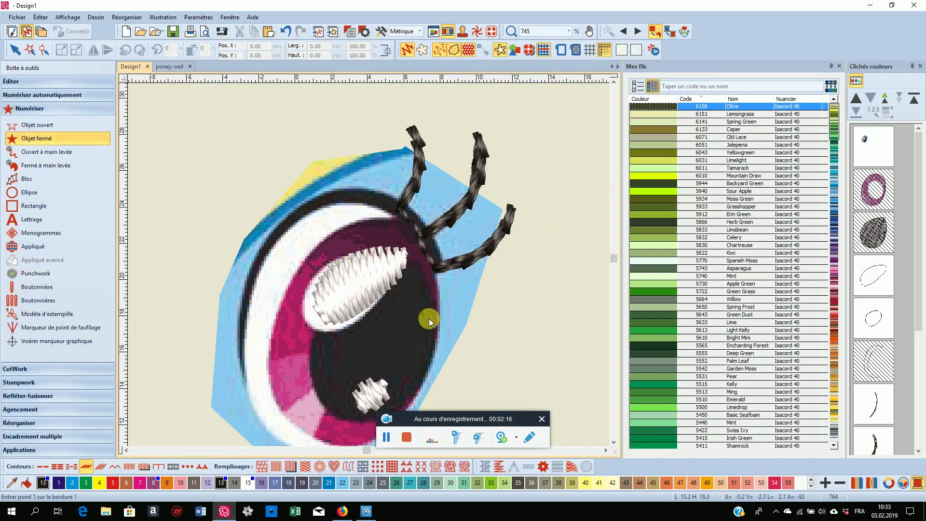
click(431, 272)
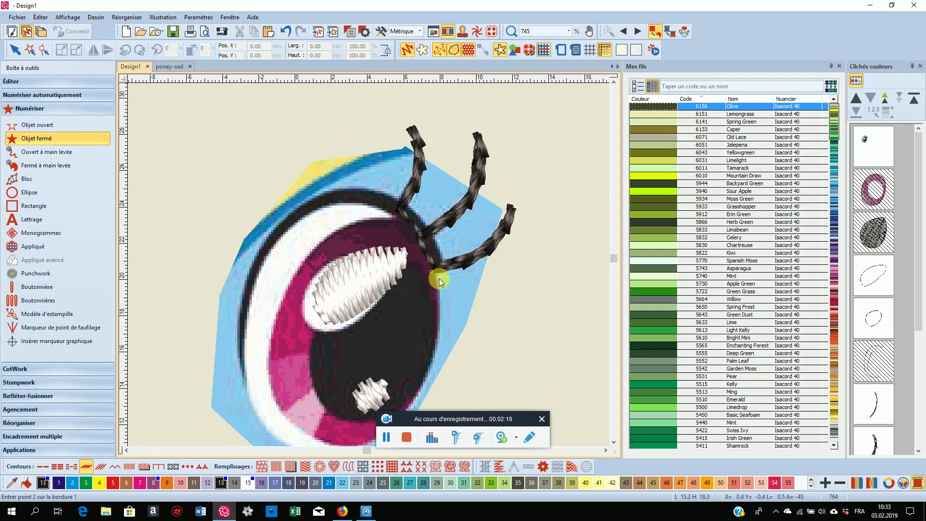
click(421, 235)
click(372, 206)
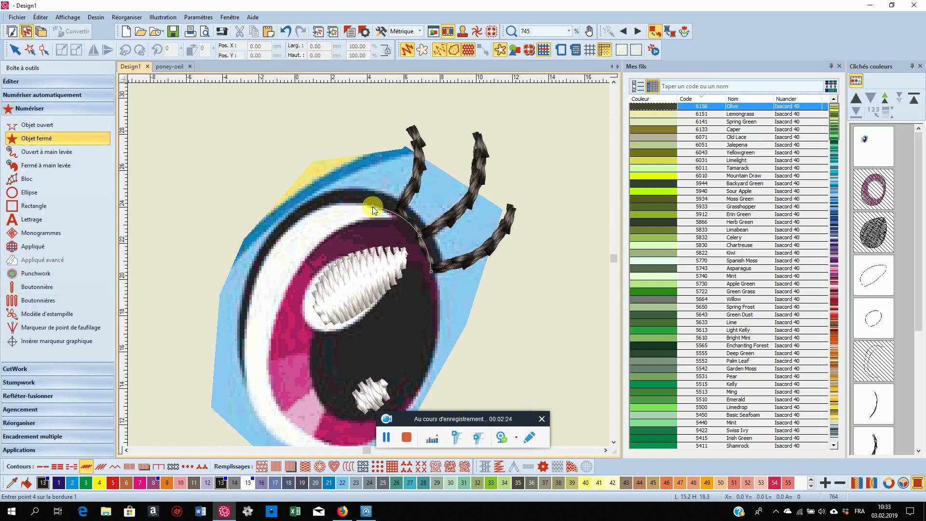
click(308, 213)
click(259, 268)
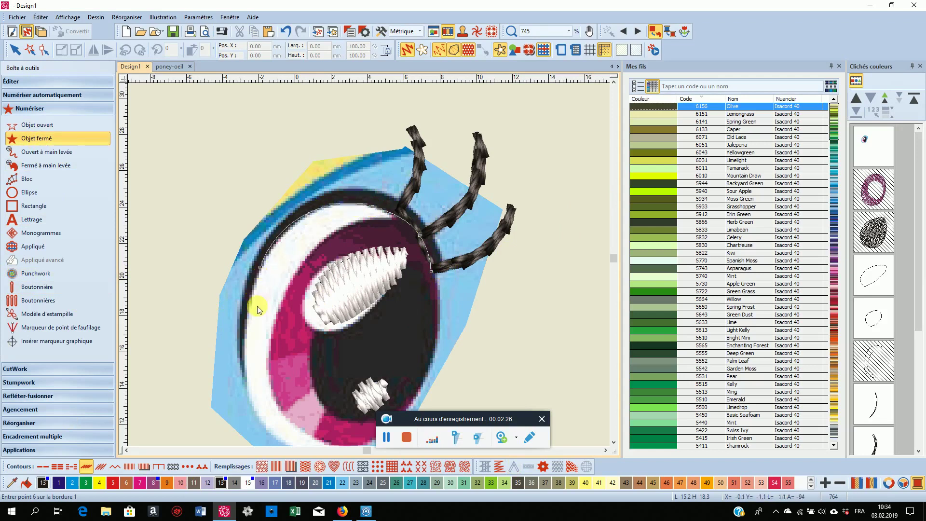
click(247, 323)
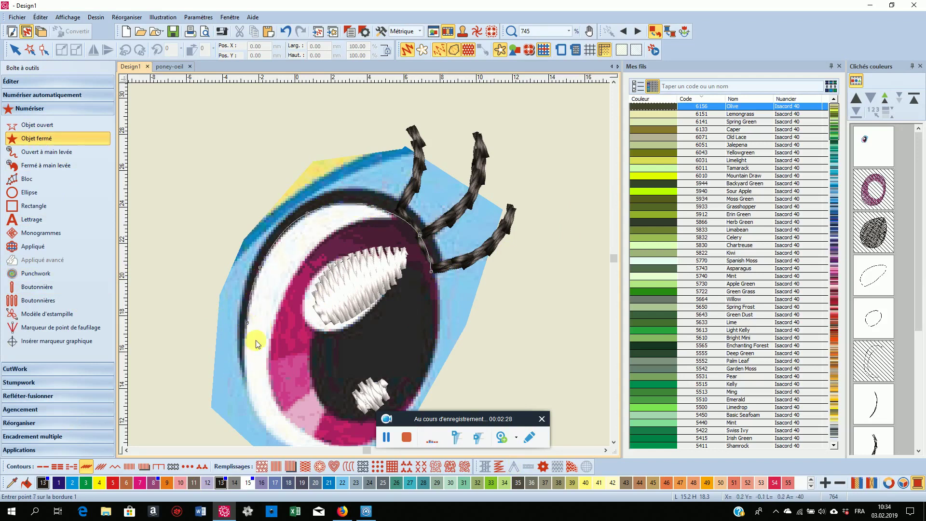
click(295, 307)
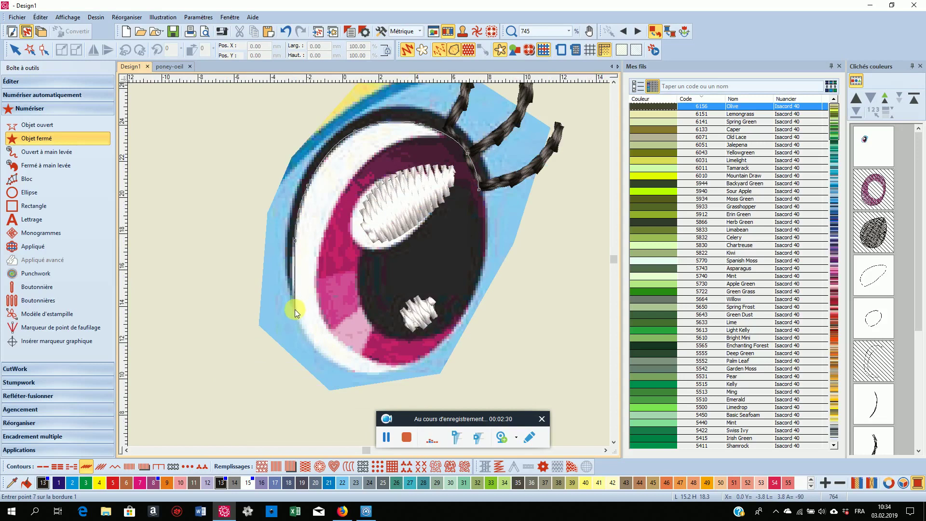
- Trace the eyelid band's outer edge from the lower-left end back over the eye to the lowest lash and close the shape
click(283, 259)
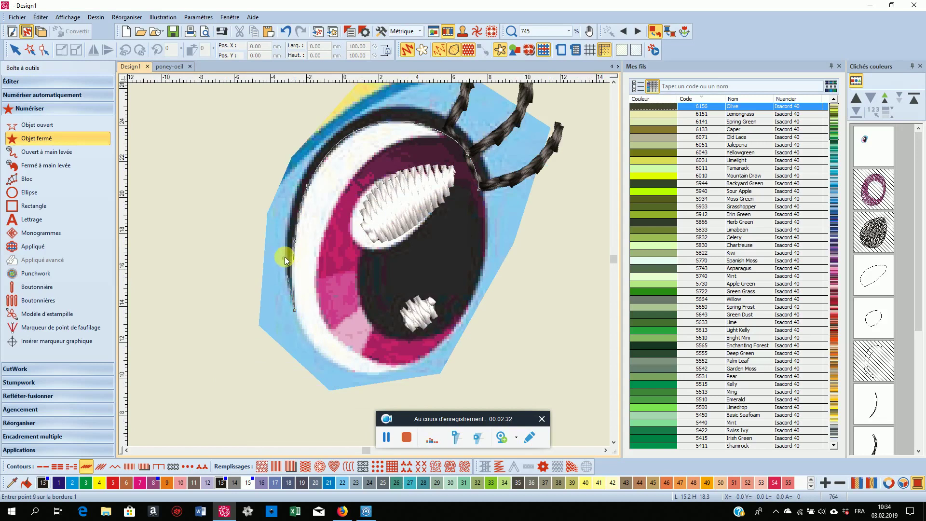
click(303, 173)
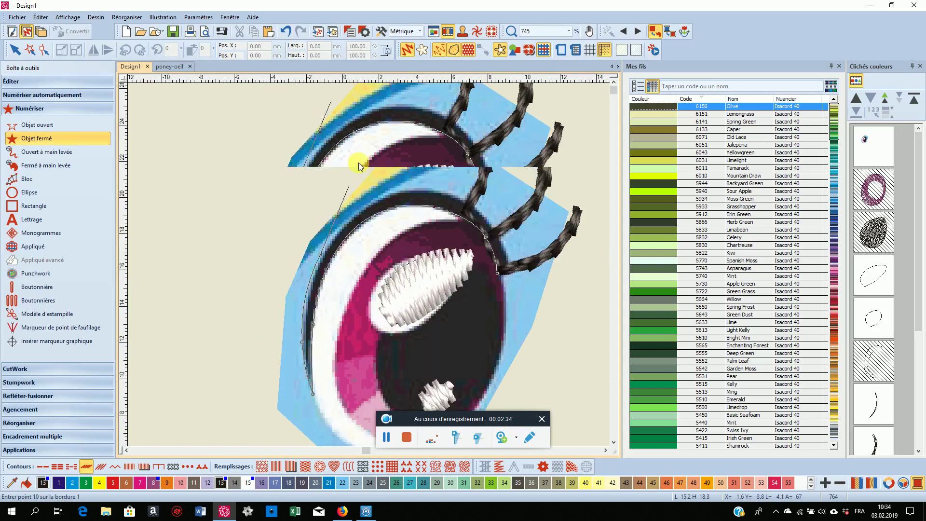
click(368, 199)
click(435, 189)
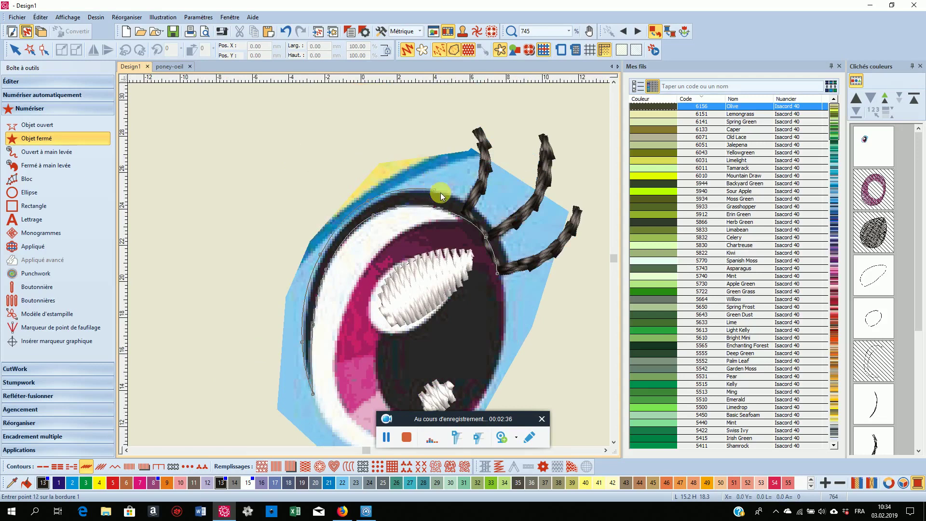
click(474, 208)
click(500, 244)
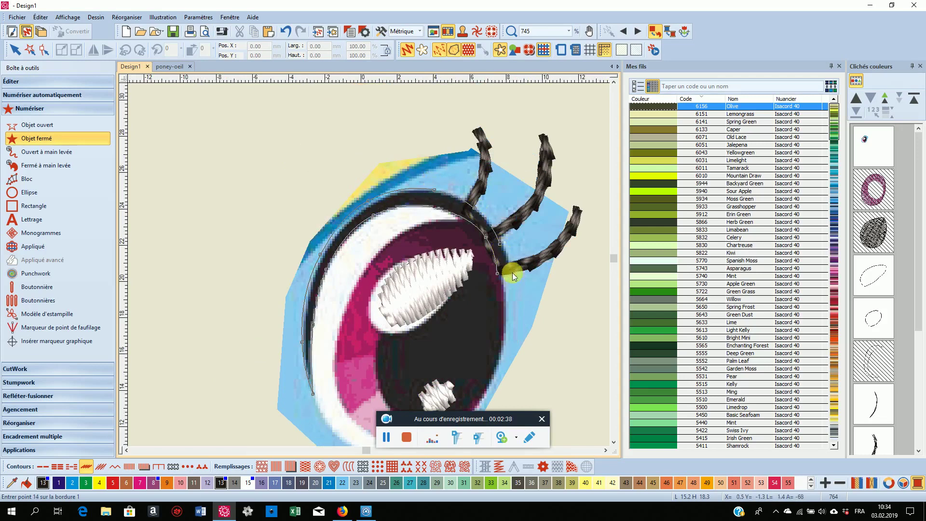
click(512, 275)
key(Return)
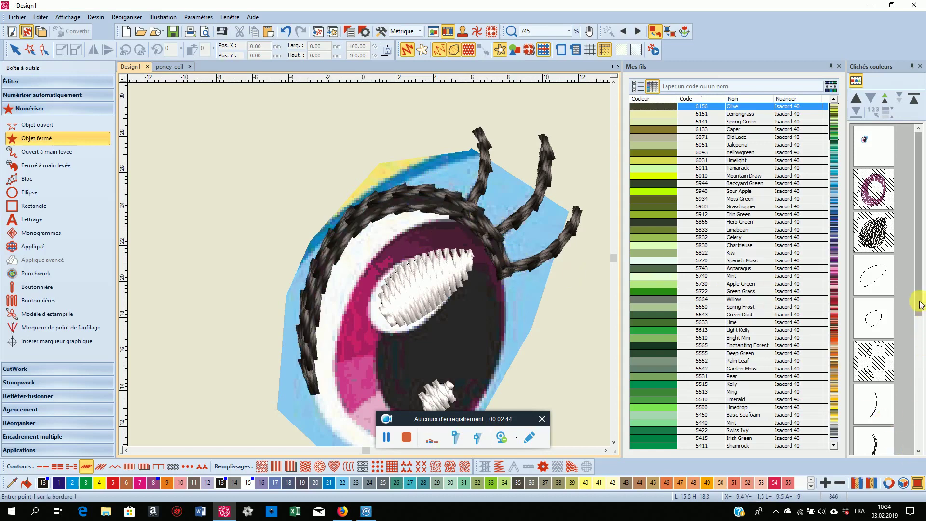
- Select the eyelid band in the color sequence and change it from an outline to a satin fill
drag(920, 304, 921, 437)
click(862, 427)
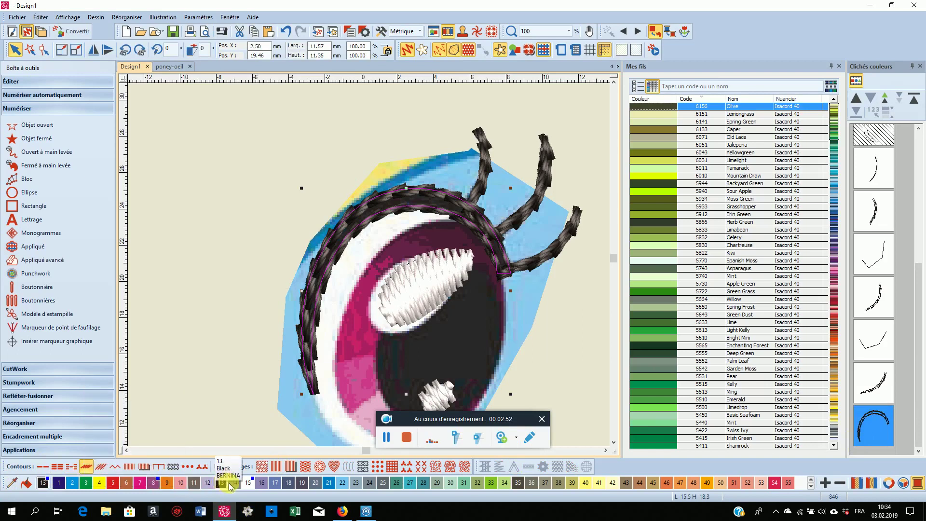
click(277, 468)
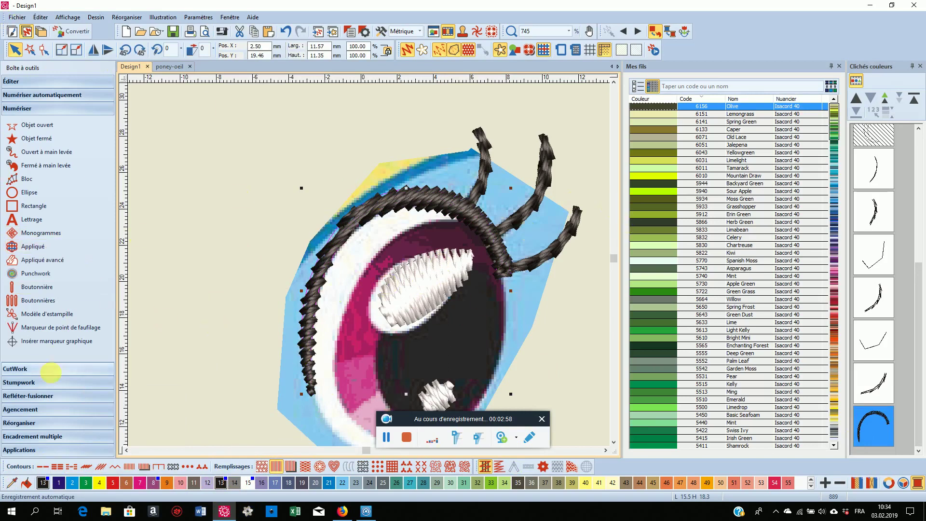
- Add stitch angles across the eyelid band from its lower-left end over the top to the lowest lash
click(52, 81)
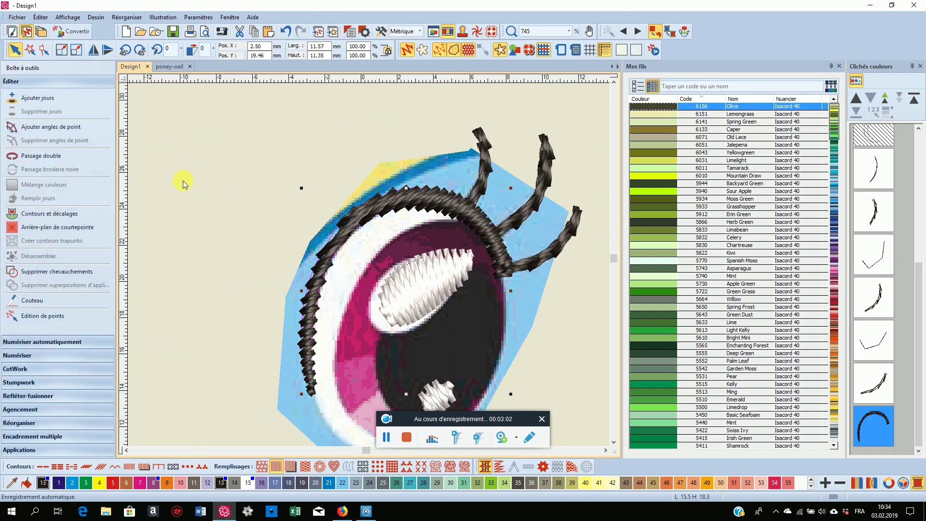
click(90, 152)
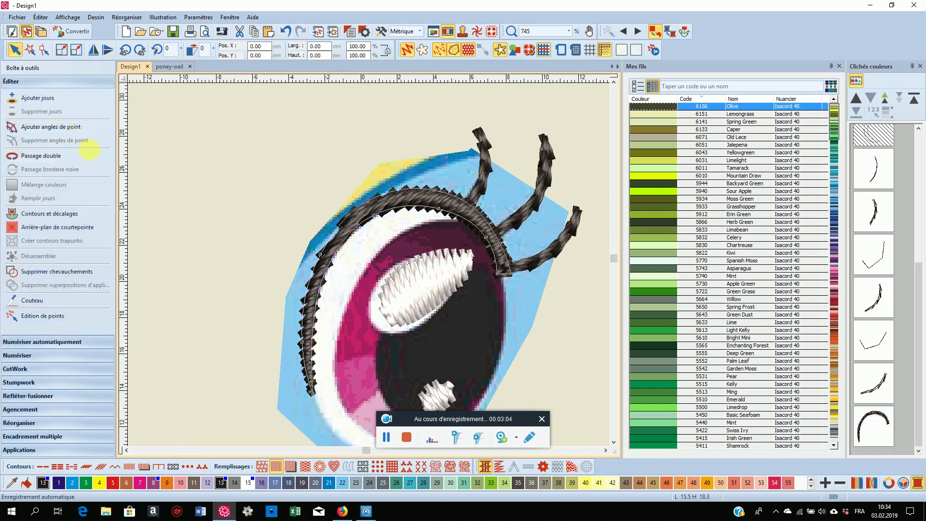
click(72, 127)
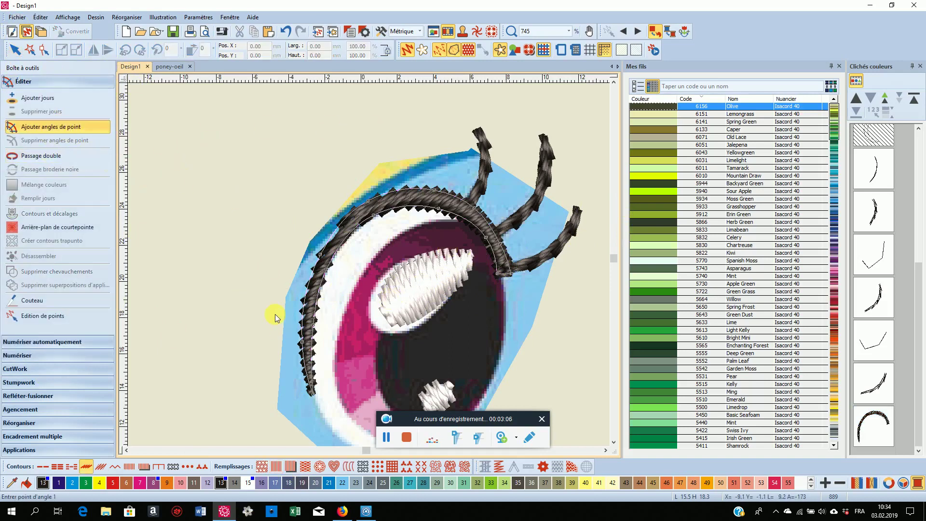
click(296, 353)
click(356, 333)
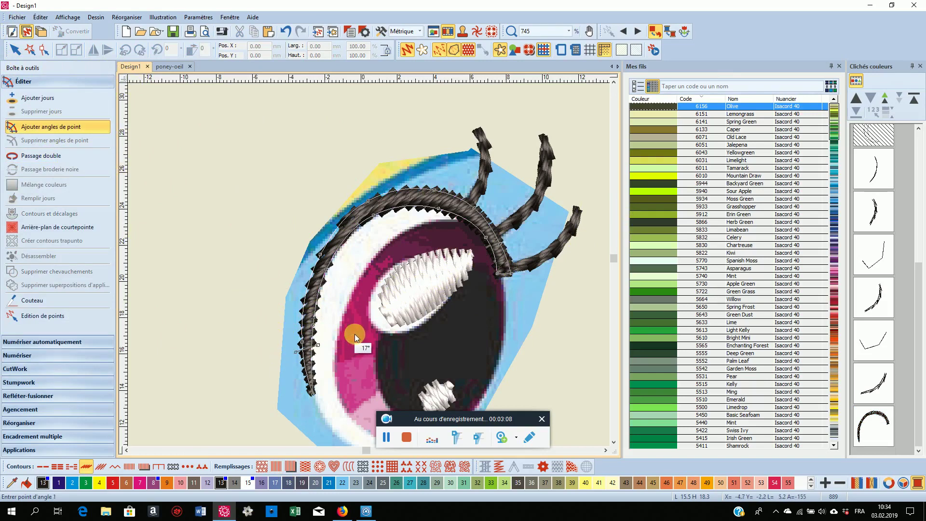
click(307, 261)
click(360, 292)
click(404, 169)
click(418, 223)
click(504, 192)
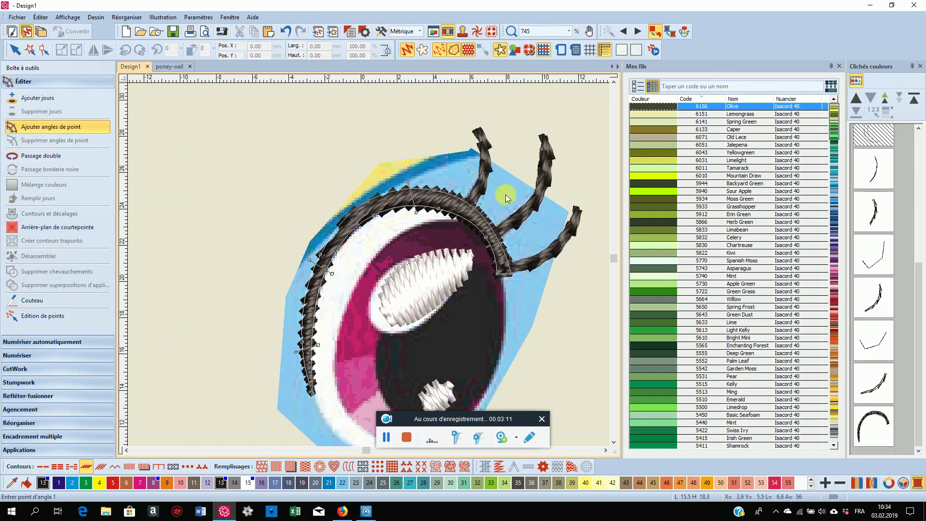
click(436, 274)
click(524, 240)
click(435, 290)
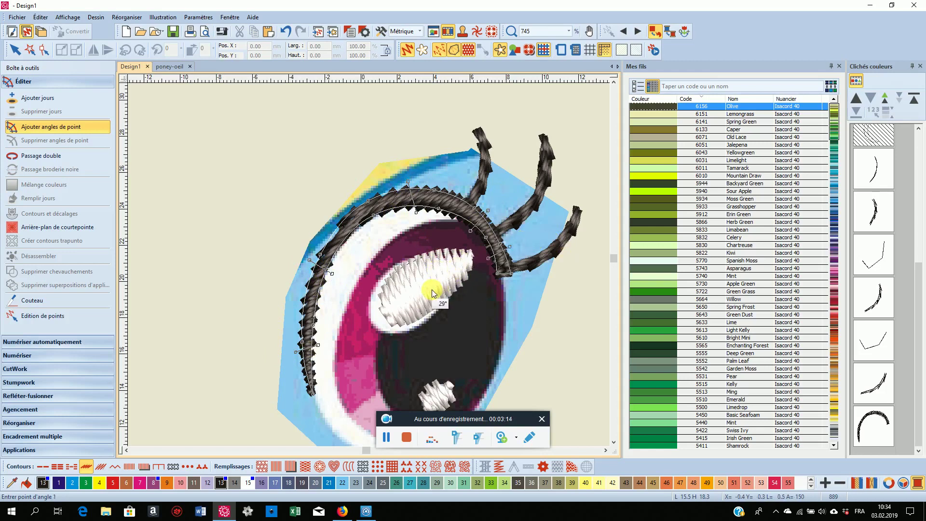
key(Return)
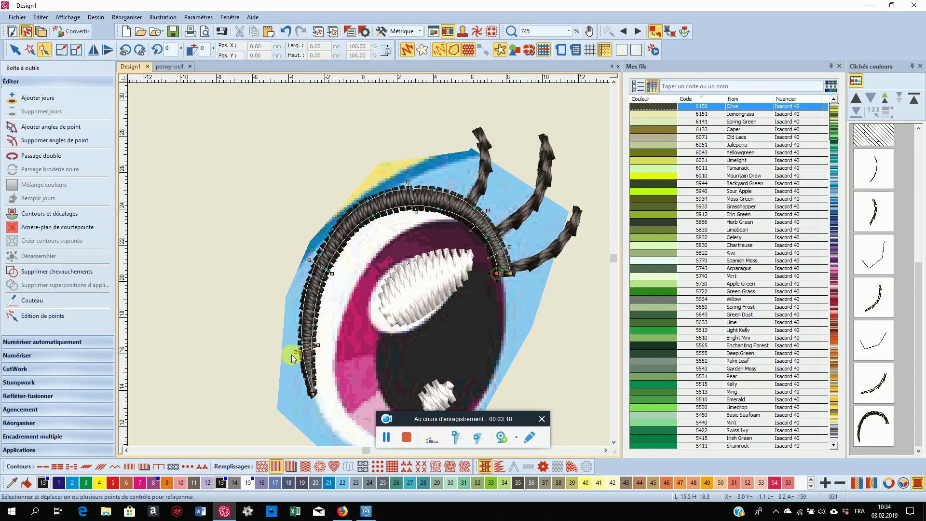
- Adjust the eyelid band's stitch angle lines at the lower-left side, the top and beside the lashes to follow the curve
mouse_move(296, 352)
mouse_down()
mouse_move(290, 326)
mouse_move(291, 341)
mouse_up()
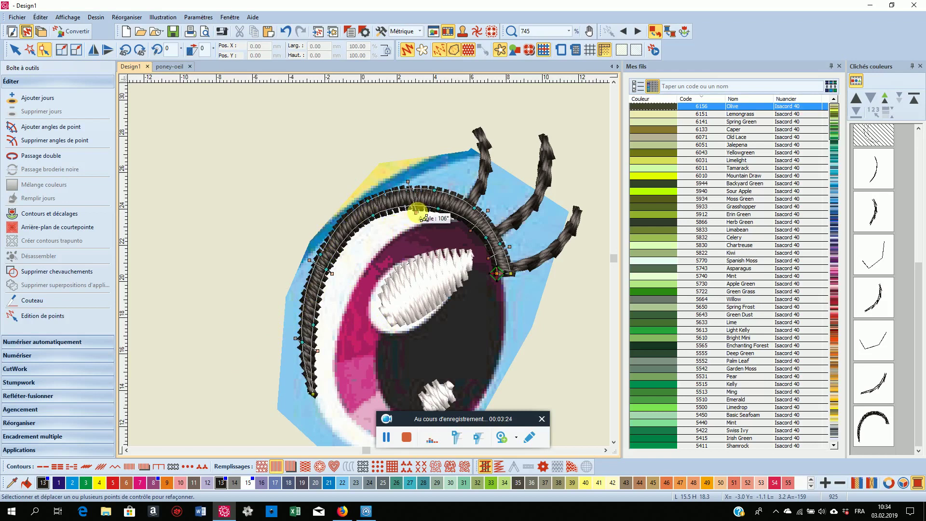
drag(416, 211, 410, 212)
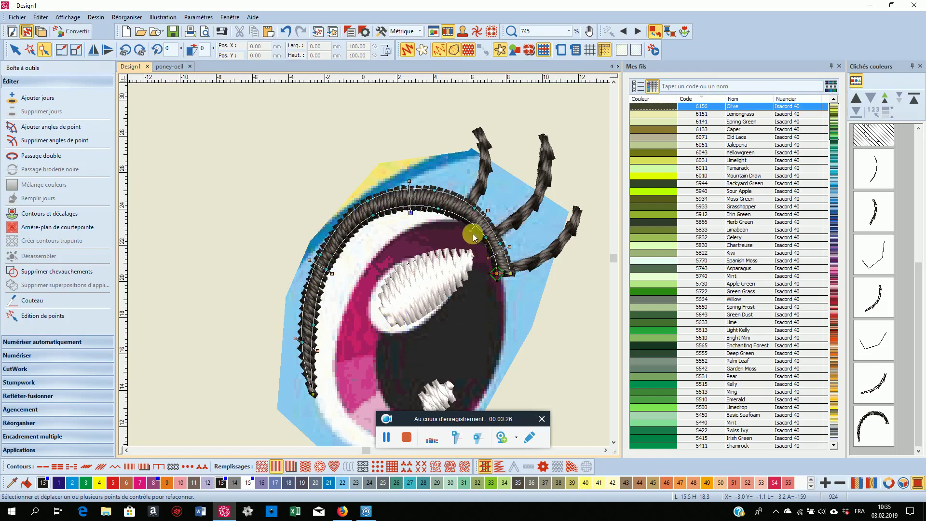
drag(471, 232, 469, 235)
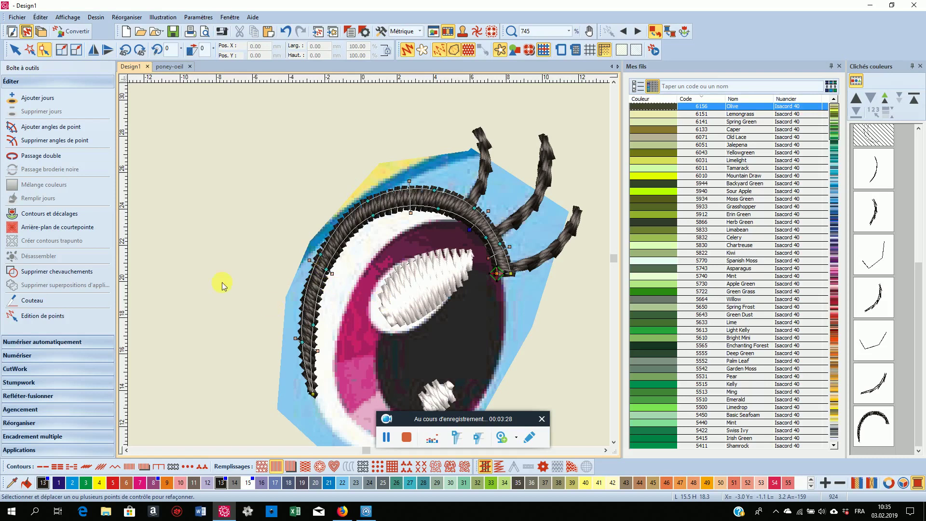
- Smooth the eyelid band's curves with a precision of 0.30 mm
click(15, 50)
click(41, 17)
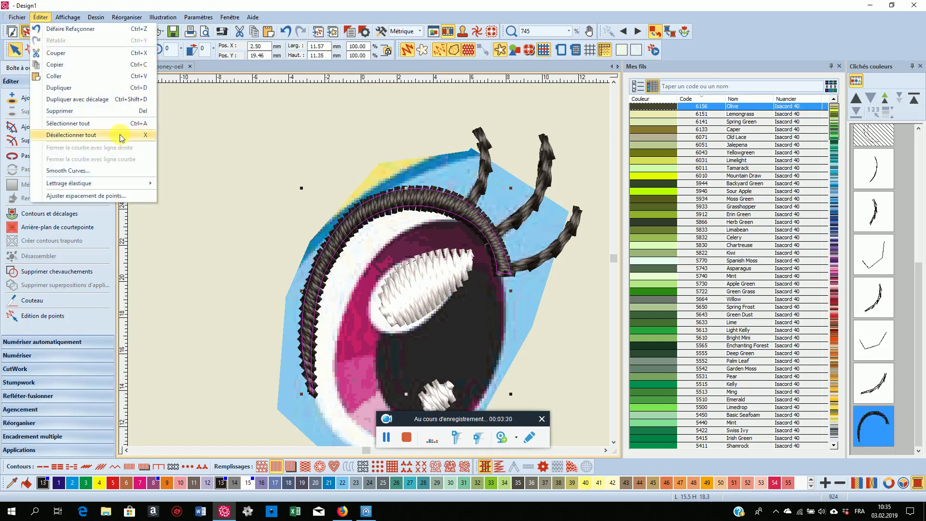
click(96, 171)
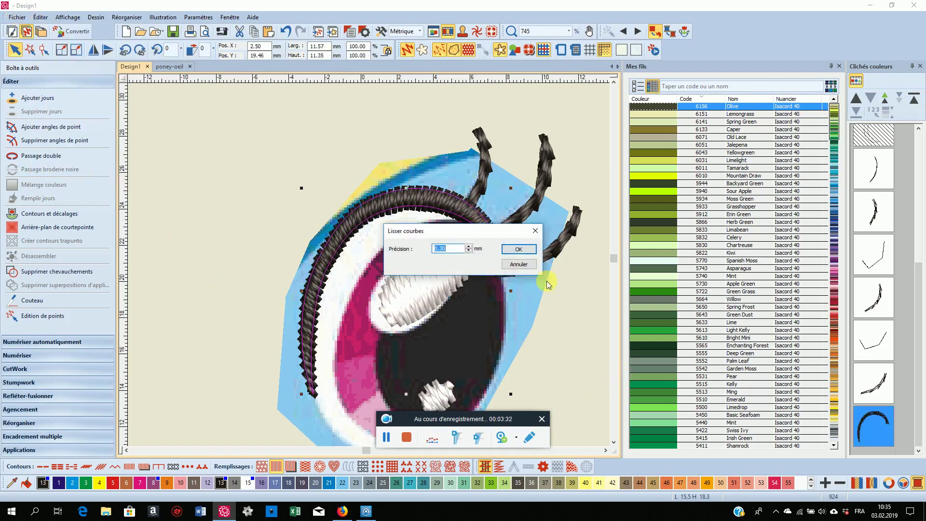
click(516, 248)
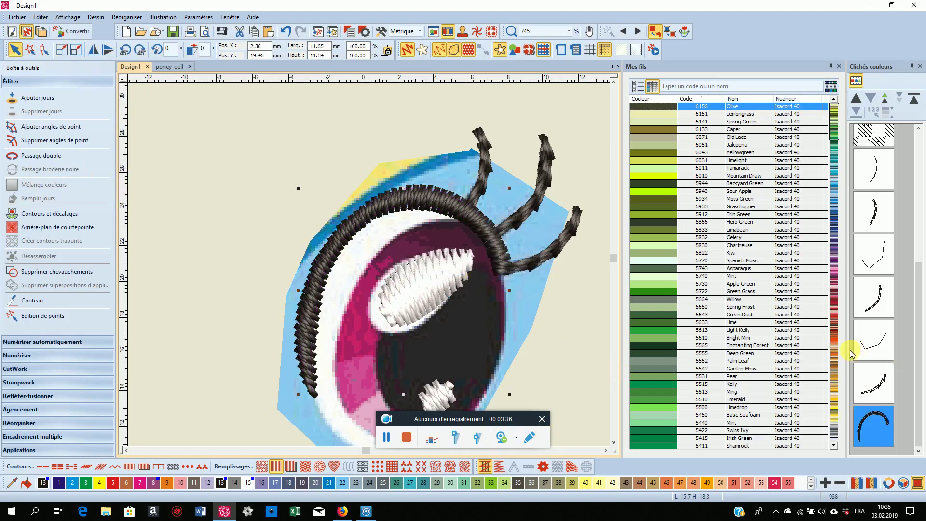
- Unhide all objects of the design and inspect the stitched eye beneath the eyelid band
right_click(862, 287)
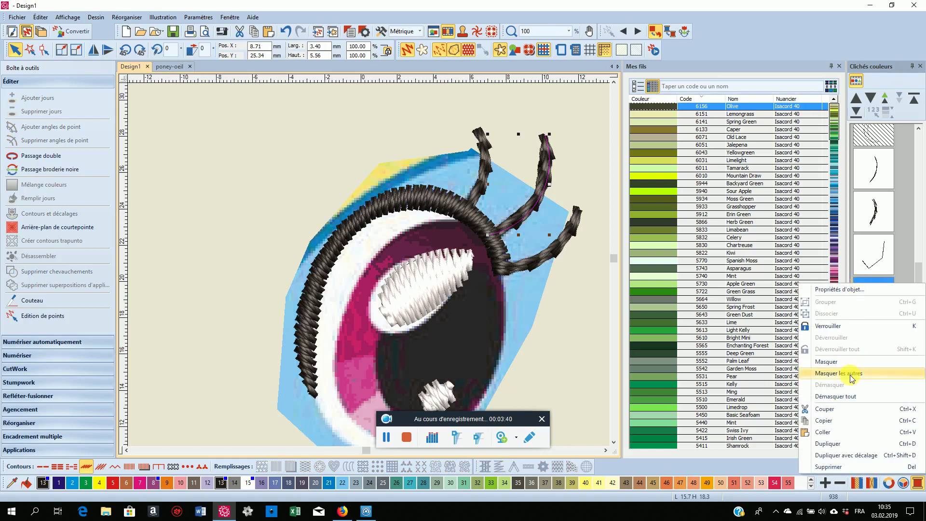
click(838, 396)
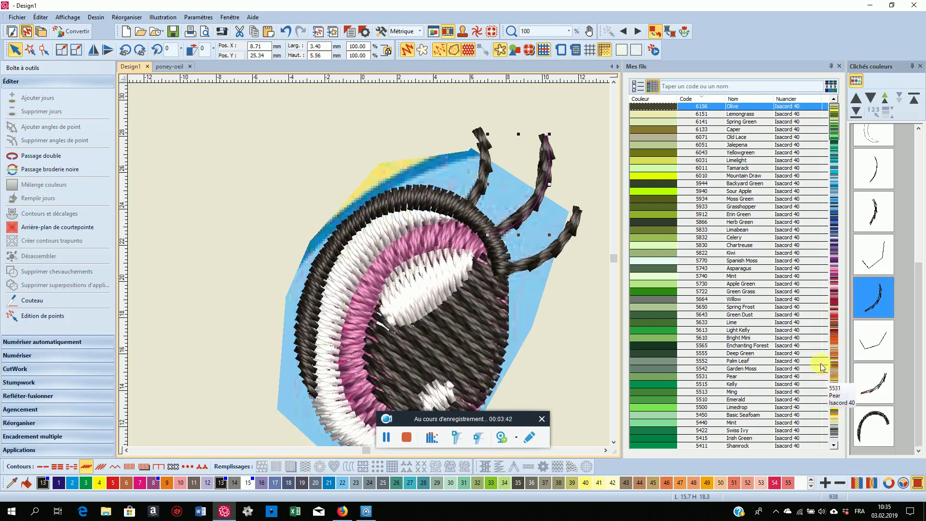
scroll(368, 264, down, 5)
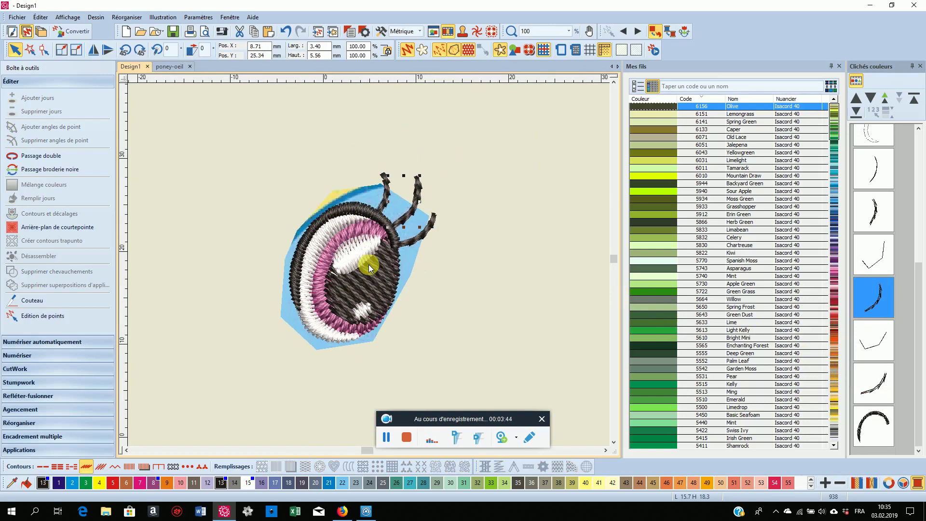
scroll(369, 264, down, 1)
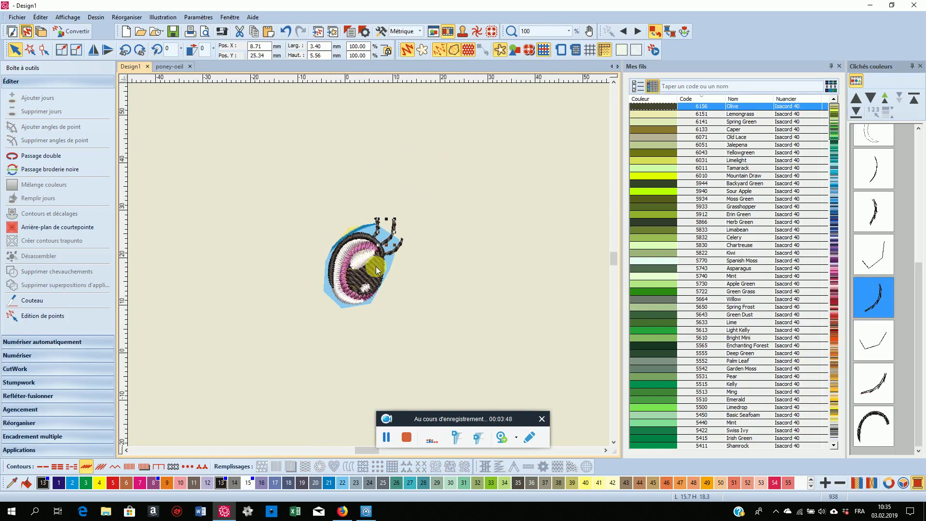
scroll(369, 264, up, 5)
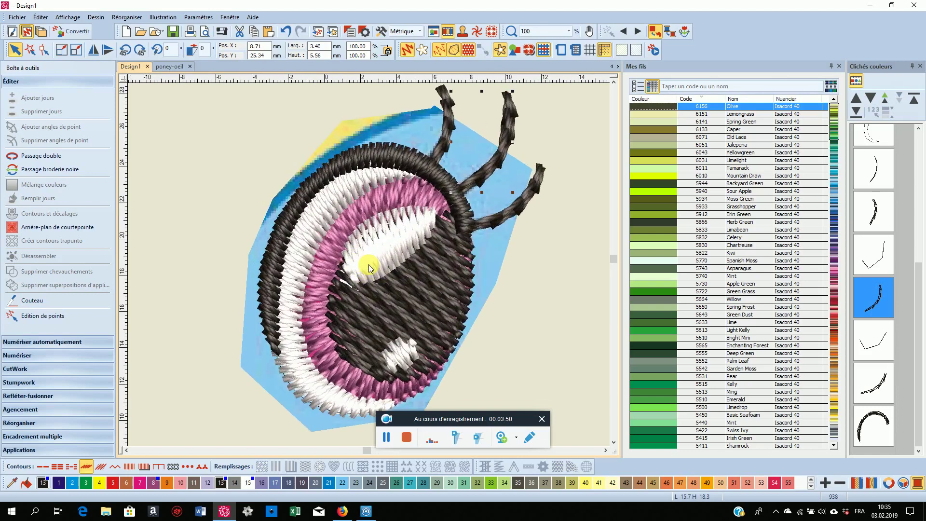
scroll(369, 264, down, 2)
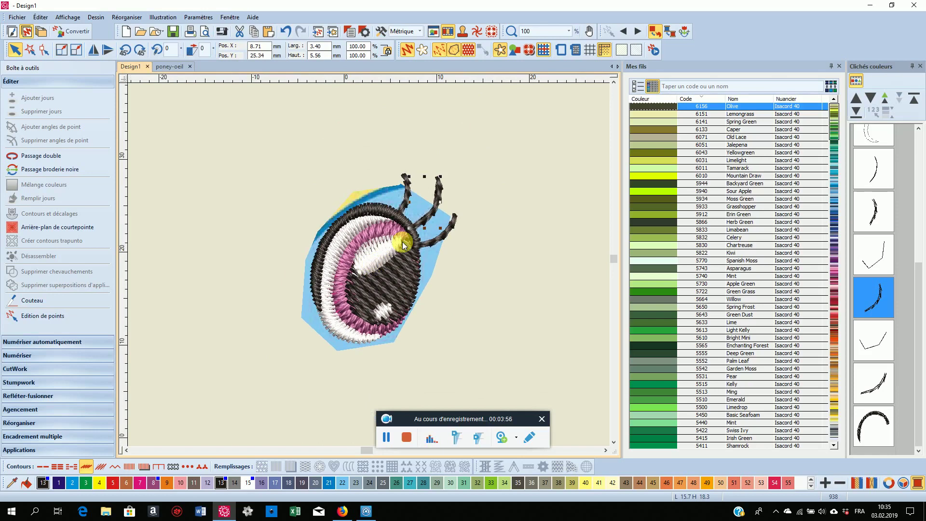
scroll(361, 219, up, 6)
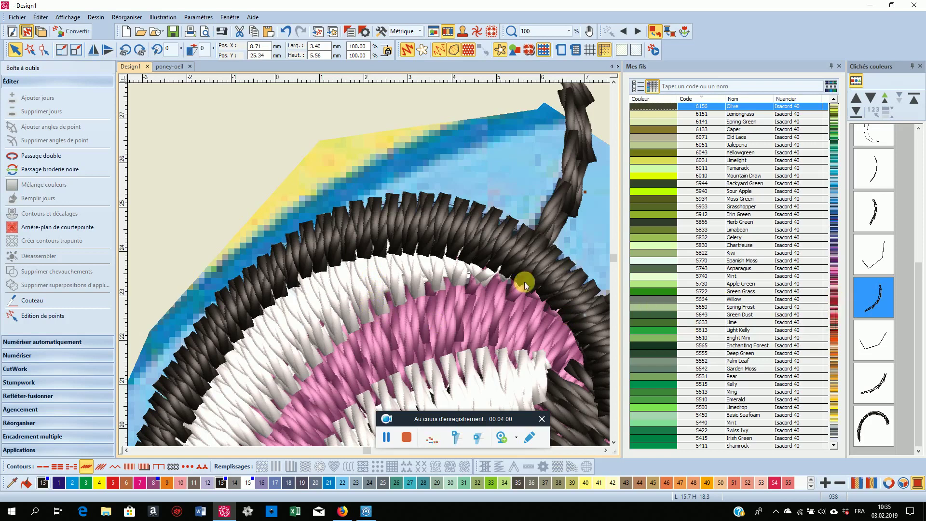
- Reshape the white of the eye by moving its outer edge points at the top and left side further under the eyelid band
click(346, 322)
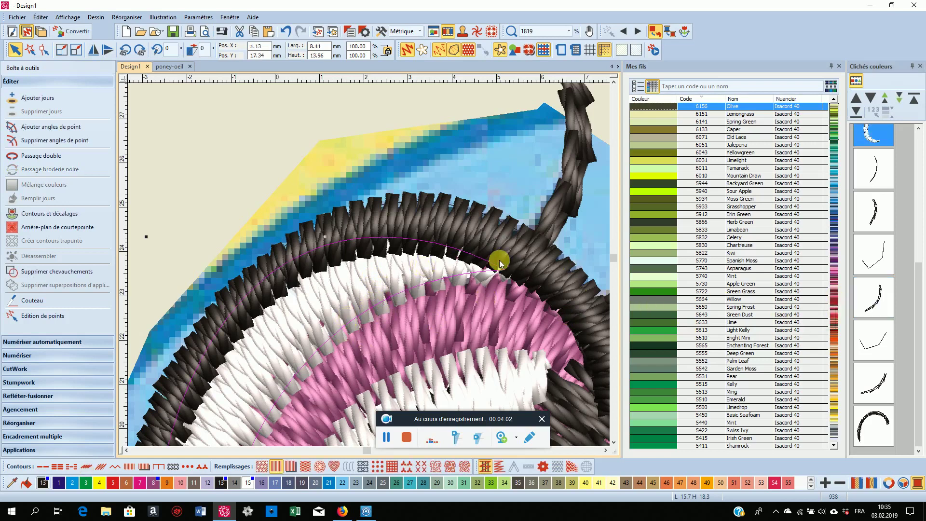
scroll(207, 307, down, 2)
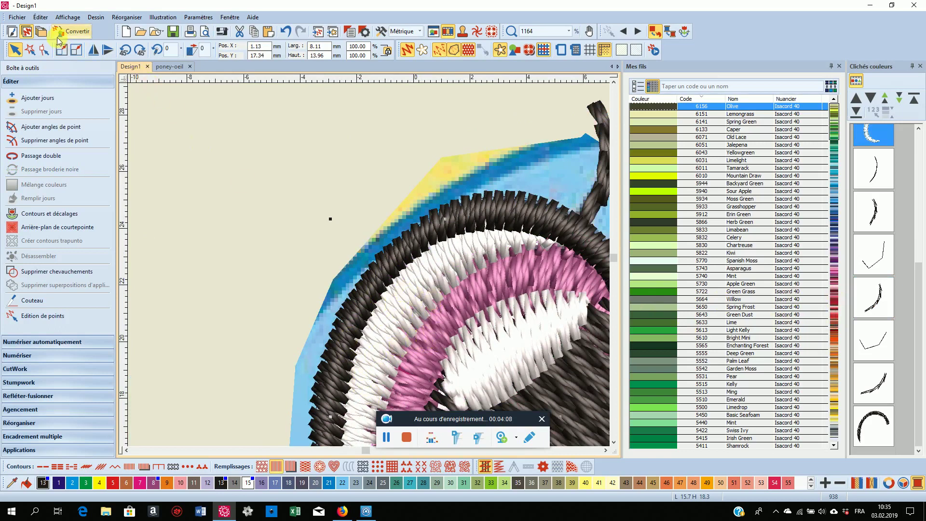
click(43, 54)
click(477, 222)
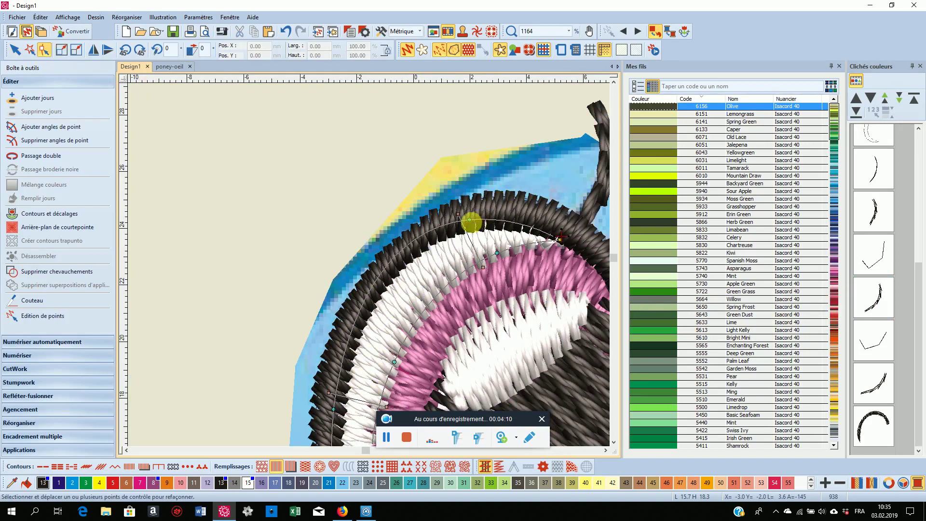
mouse_move(476, 224)
mouse_down()
mouse_move(472, 207)
mouse_move(479, 214)
mouse_up()
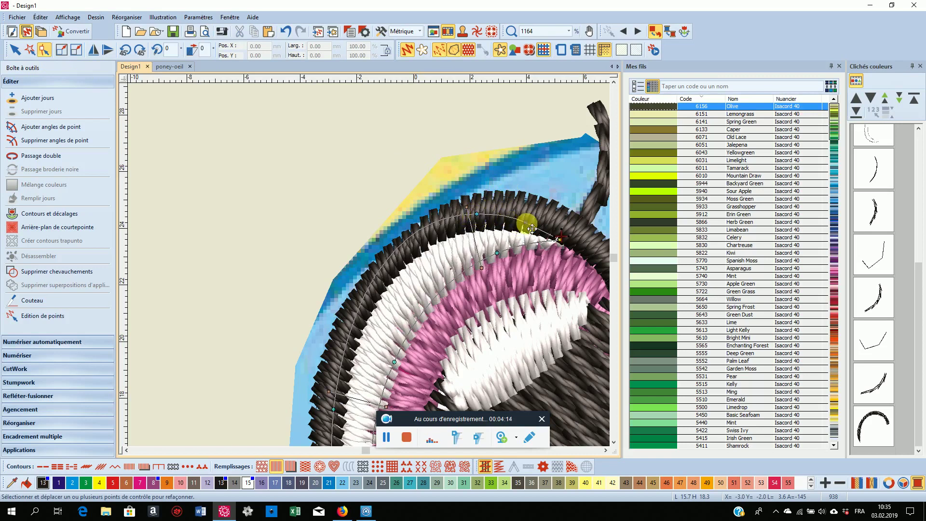
scroll(415, 343, down, 1)
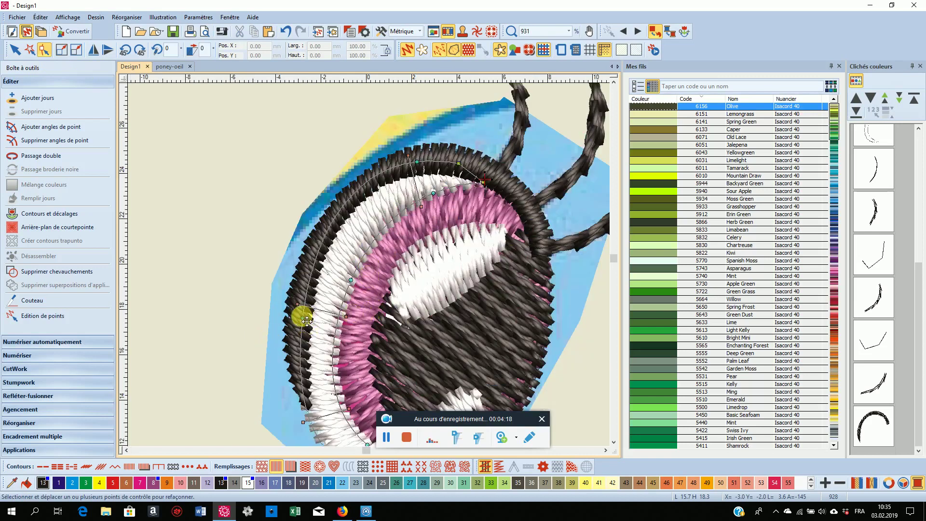
drag(302, 318, 299, 316)
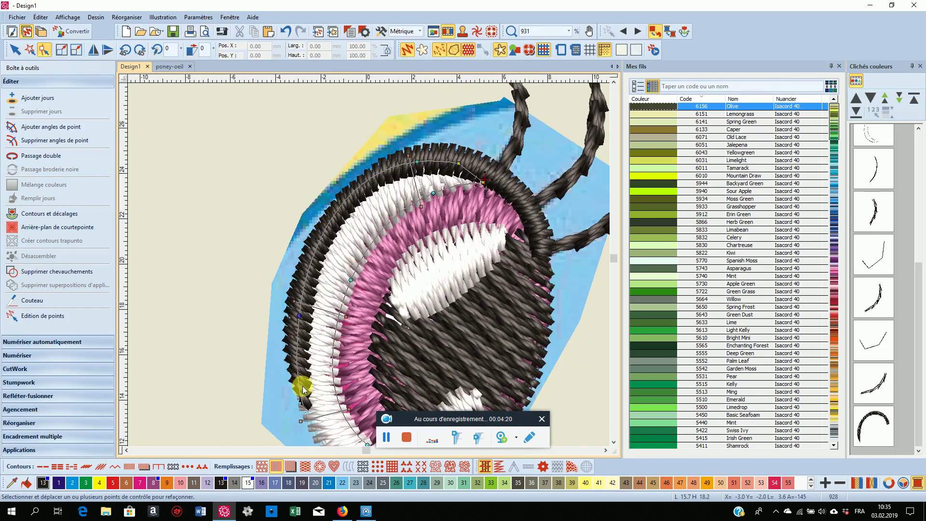
click(461, 164)
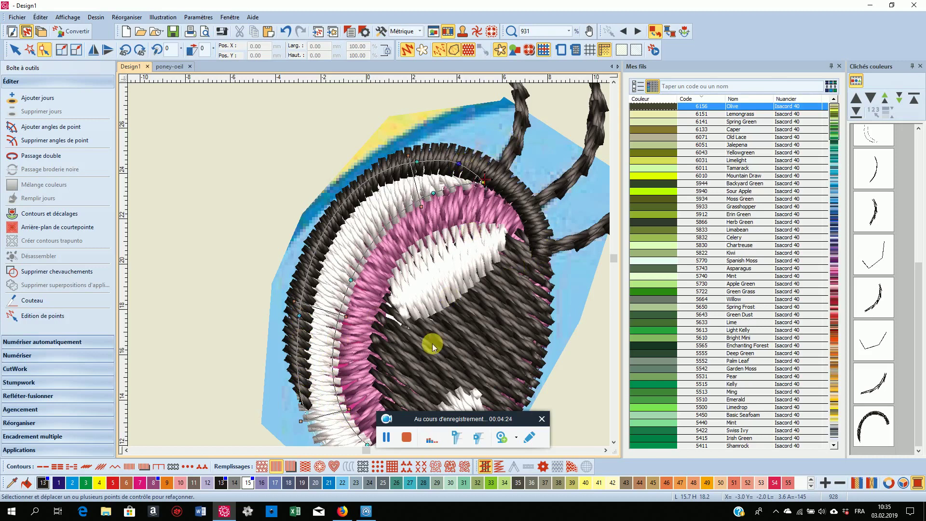
click(14, 50)
- Hide the background picture to show only the complete stitched eye
scroll(368, 264, down, 5)
scroll(369, 264, down, 1)
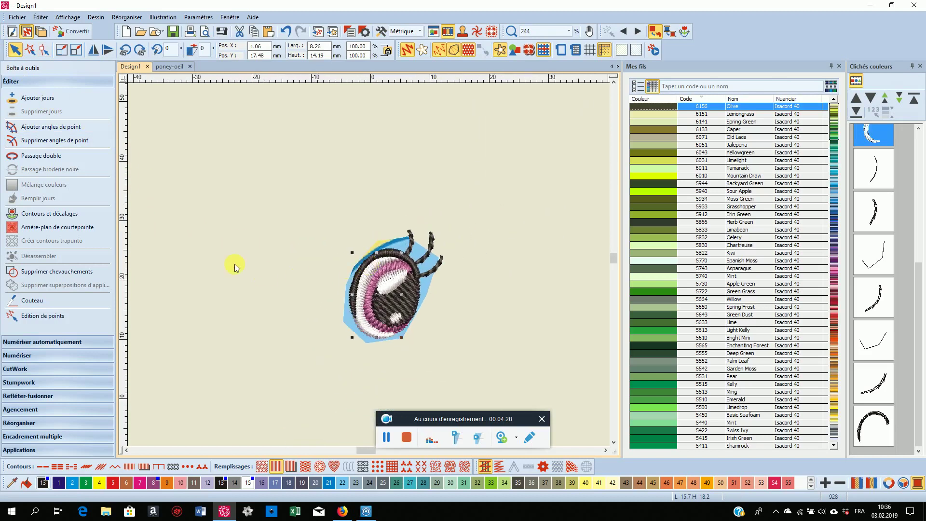
click(499, 50)
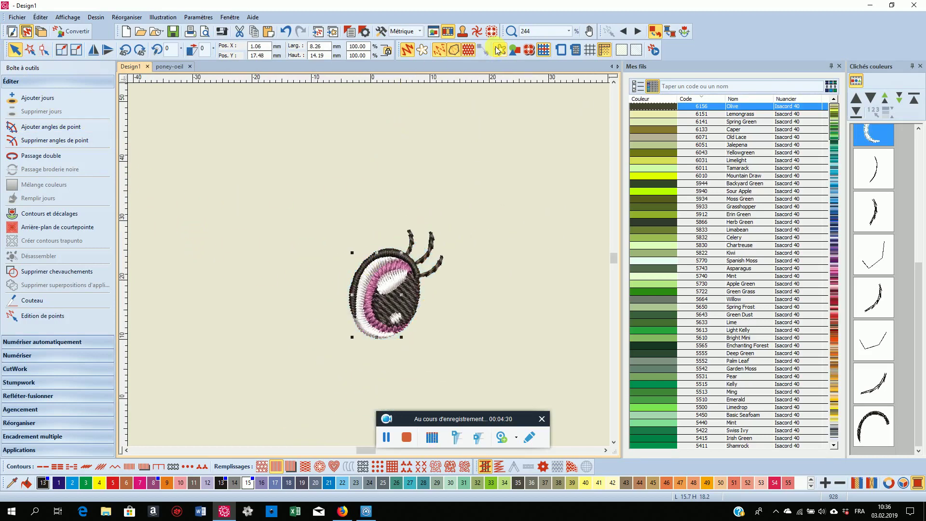